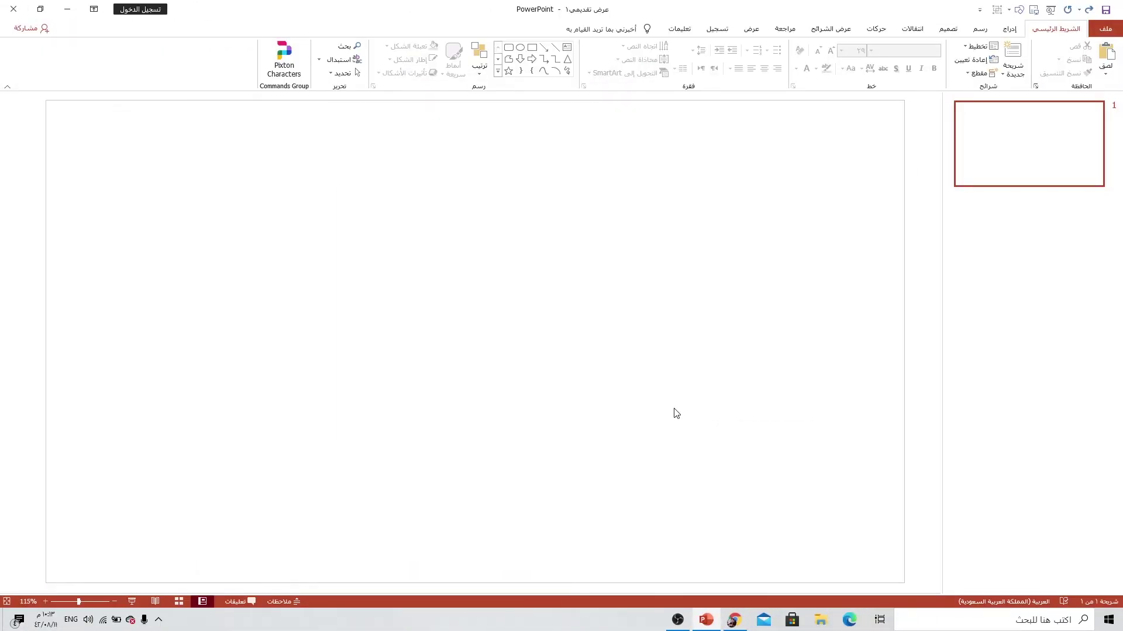
Step: Fill the slide background with a gradient: gray outer stop and light inner stop
right_click(676, 252)
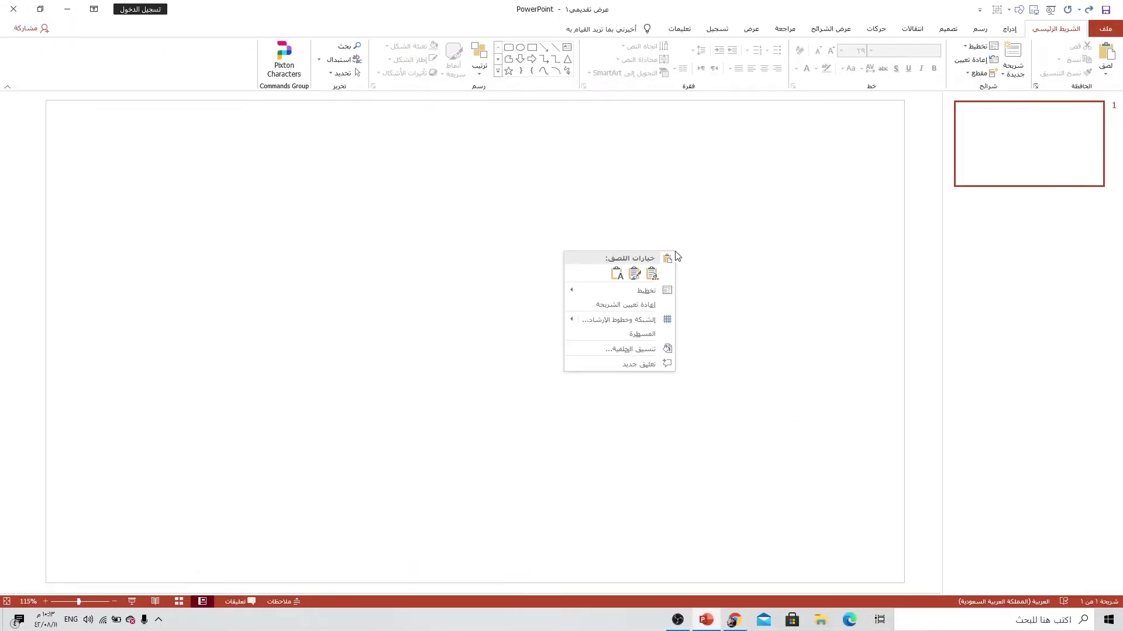
left_click(652, 350)
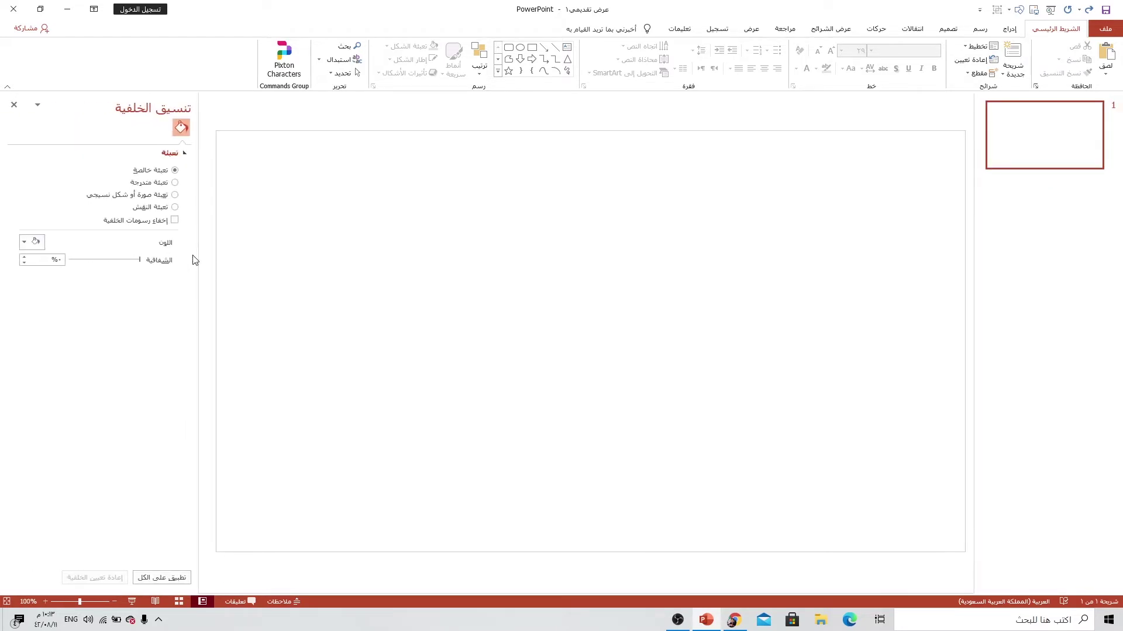
left_click(154, 184)
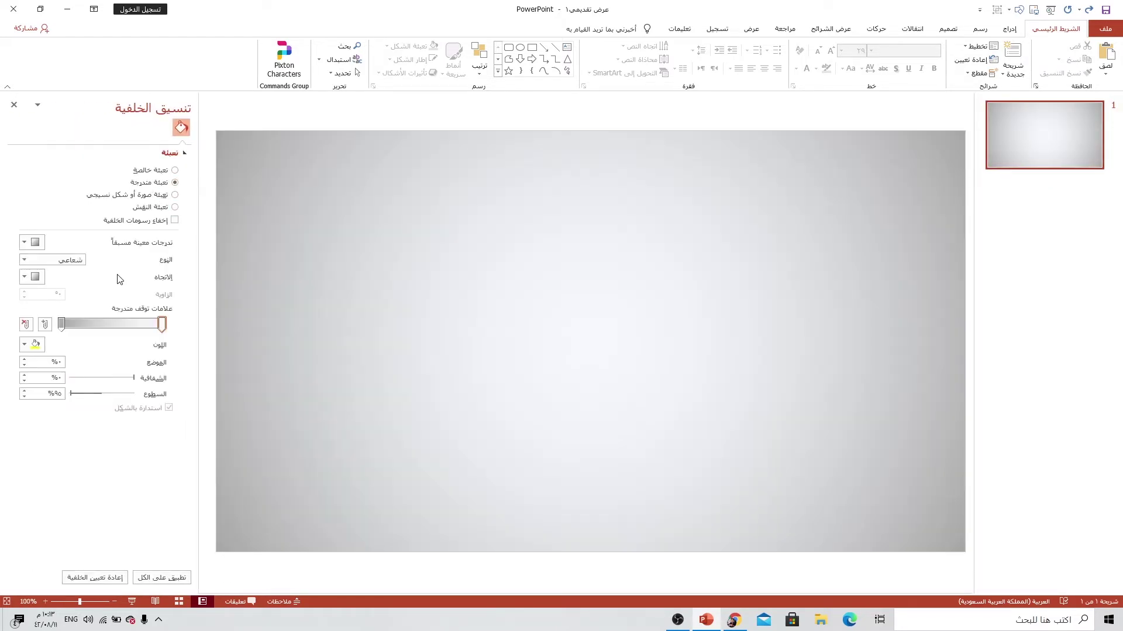
left_click(61, 324)
left_click(162, 325)
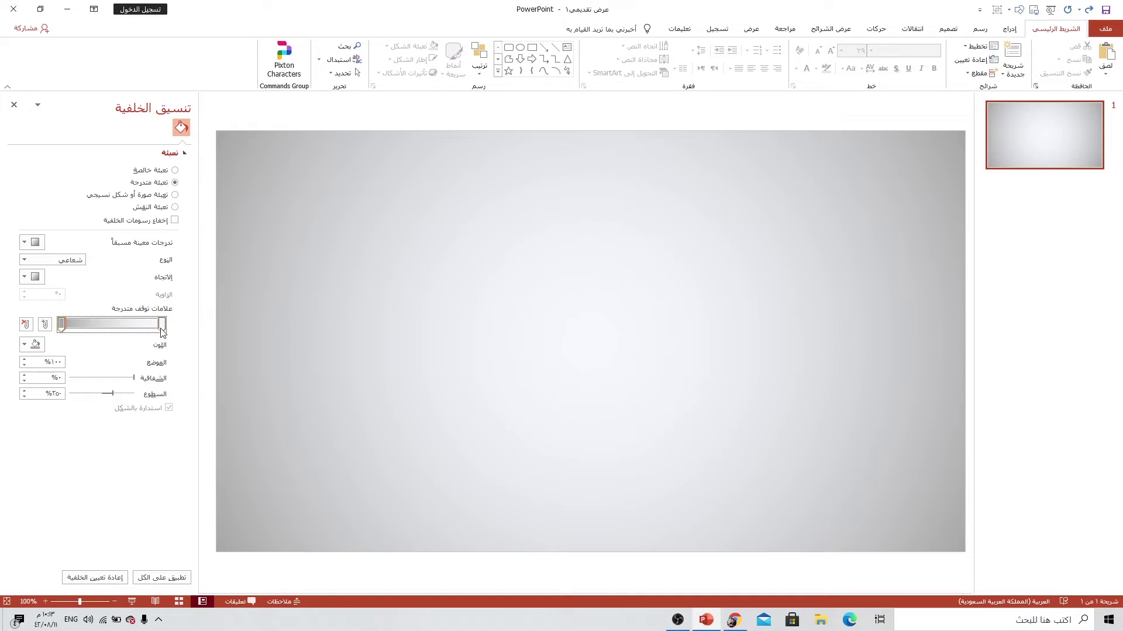
left_click(37, 346)
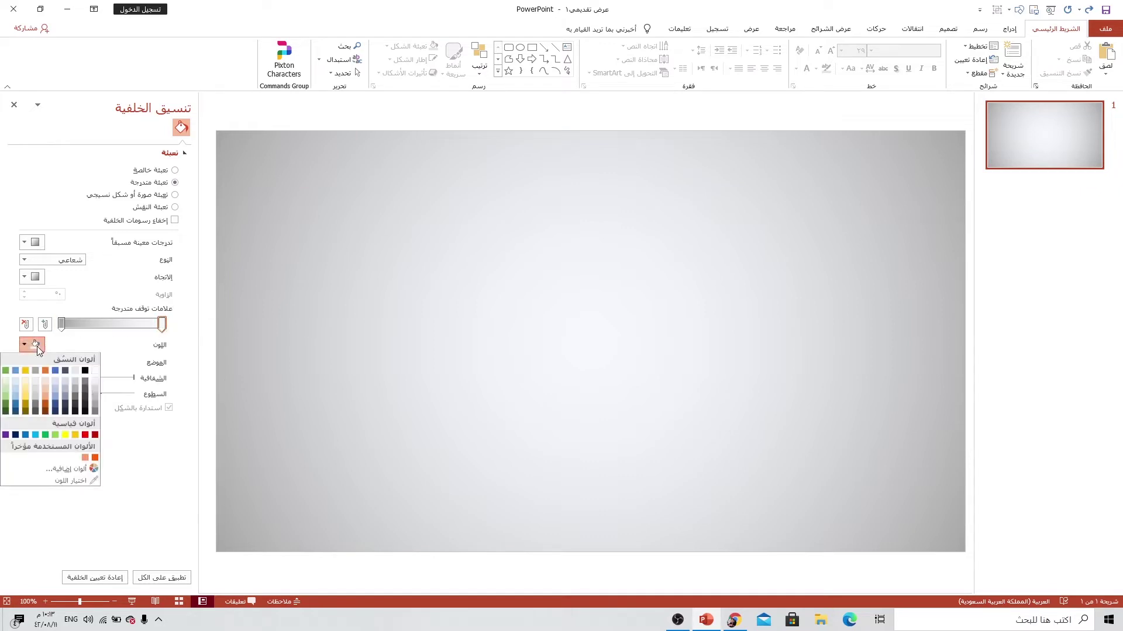
left_click(97, 382)
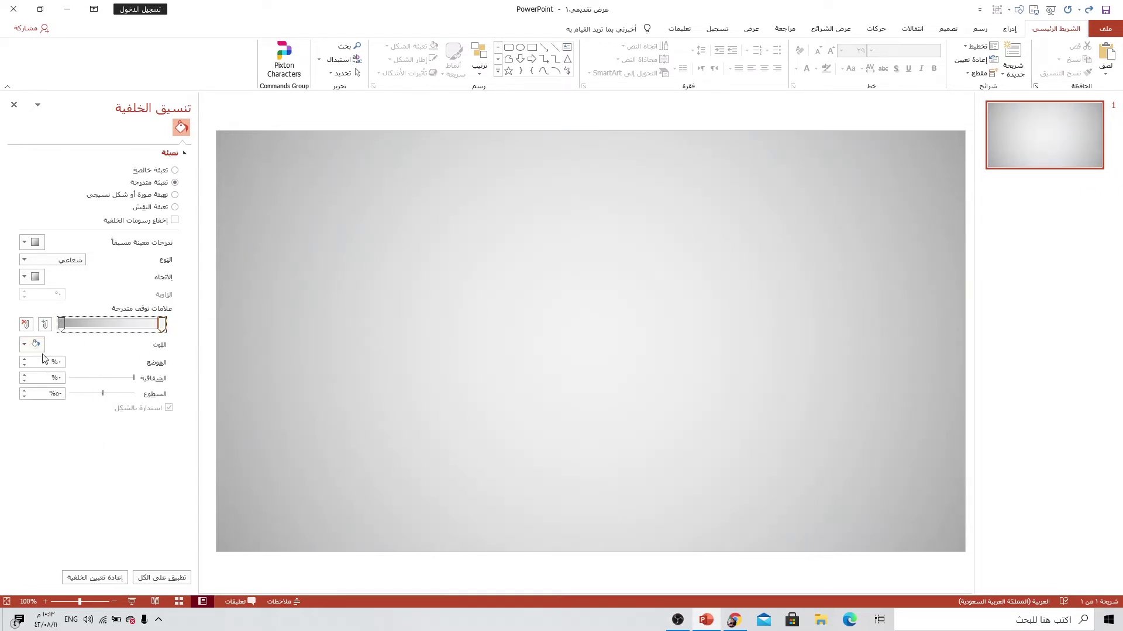
left_click(61, 325)
left_click(34, 345)
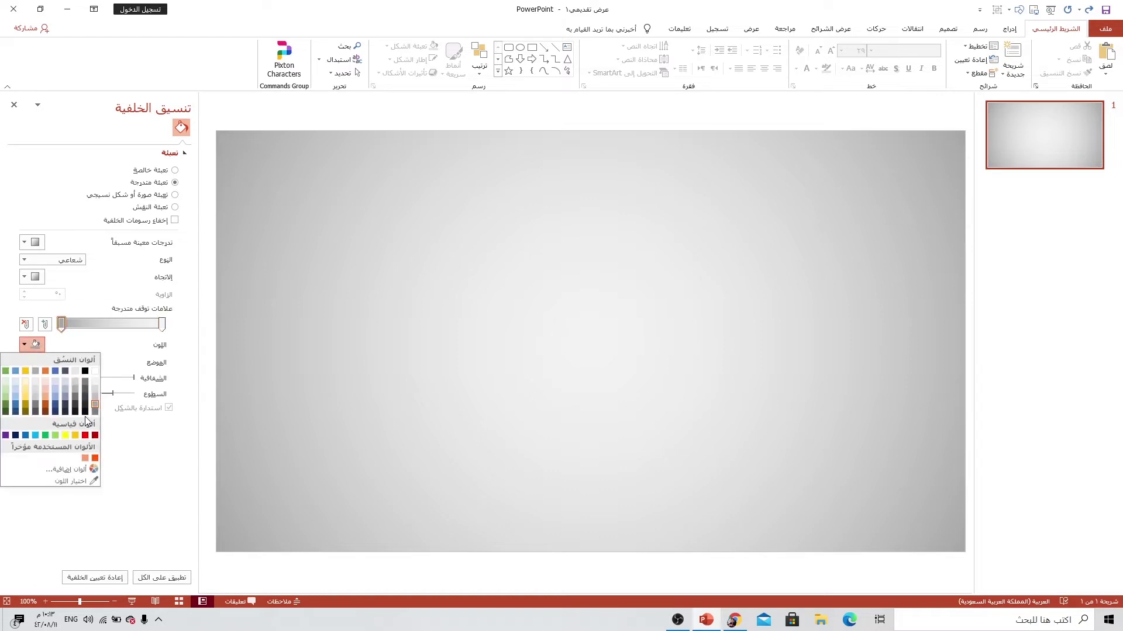
left_click(96, 407)
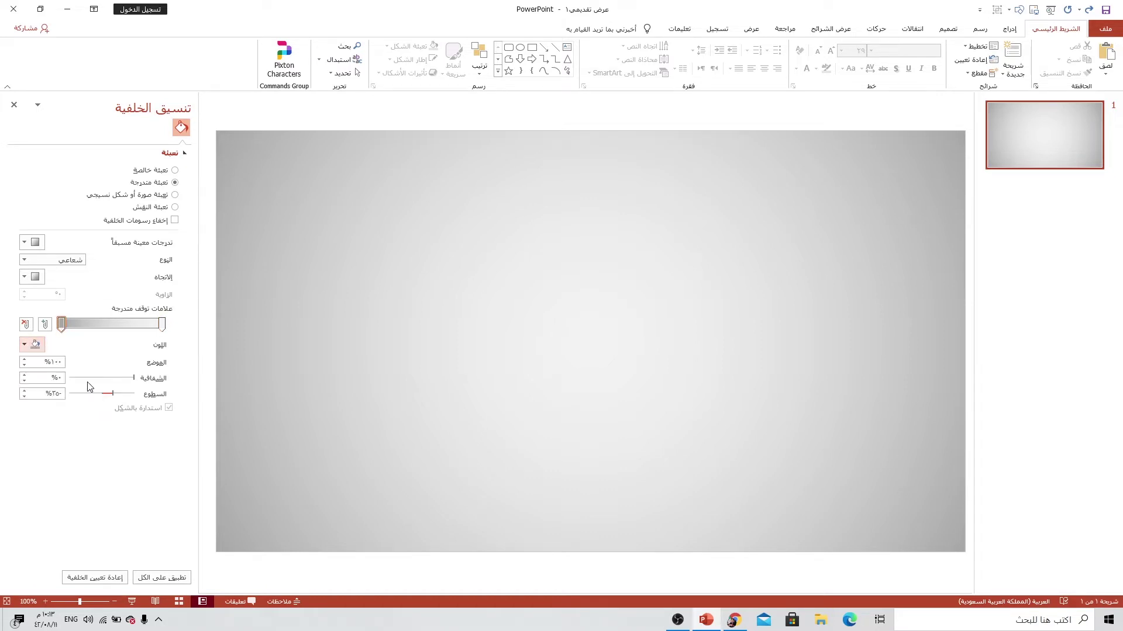
Step: Make the background gradient Radial, radiating From Center
left_click(25, 261)
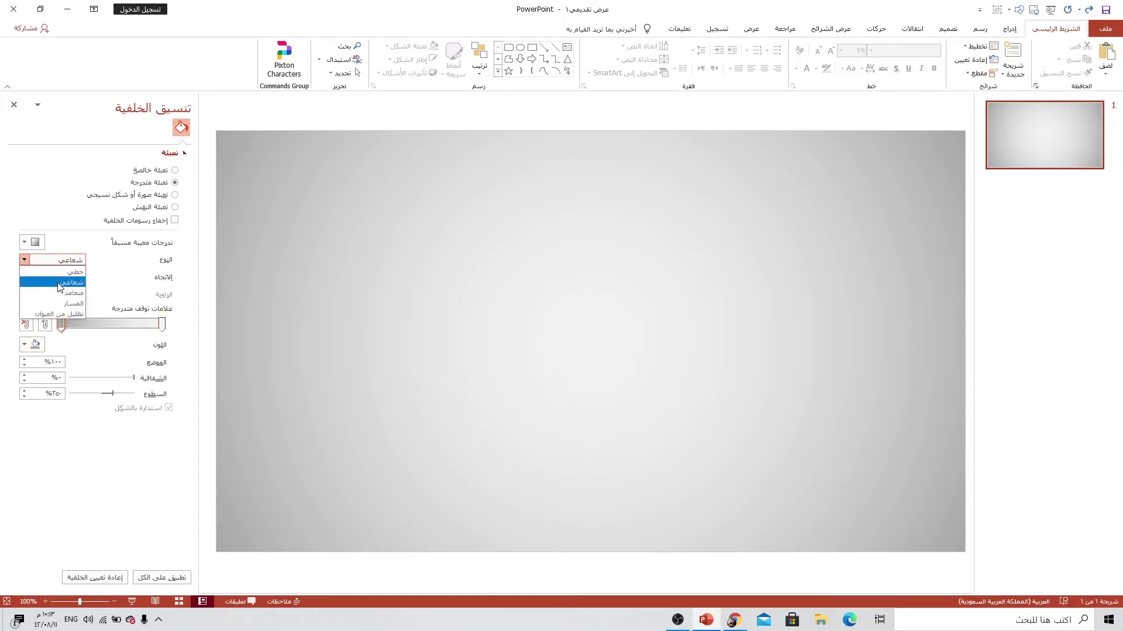
left_click(60, 283)
left_click(28, 277)
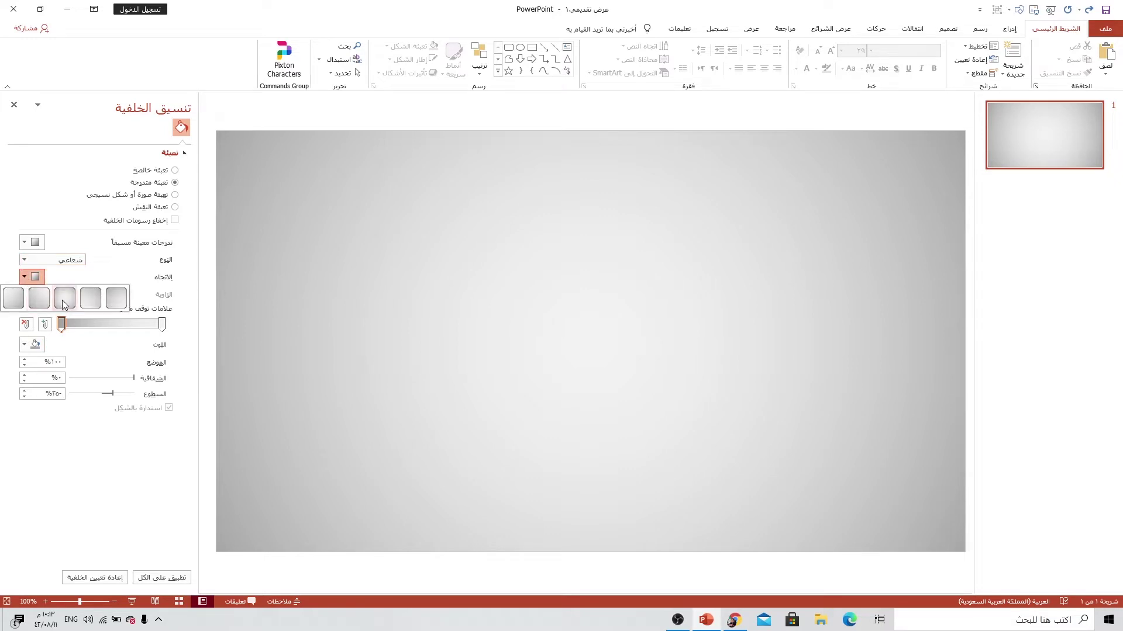
left_click(65, 300)
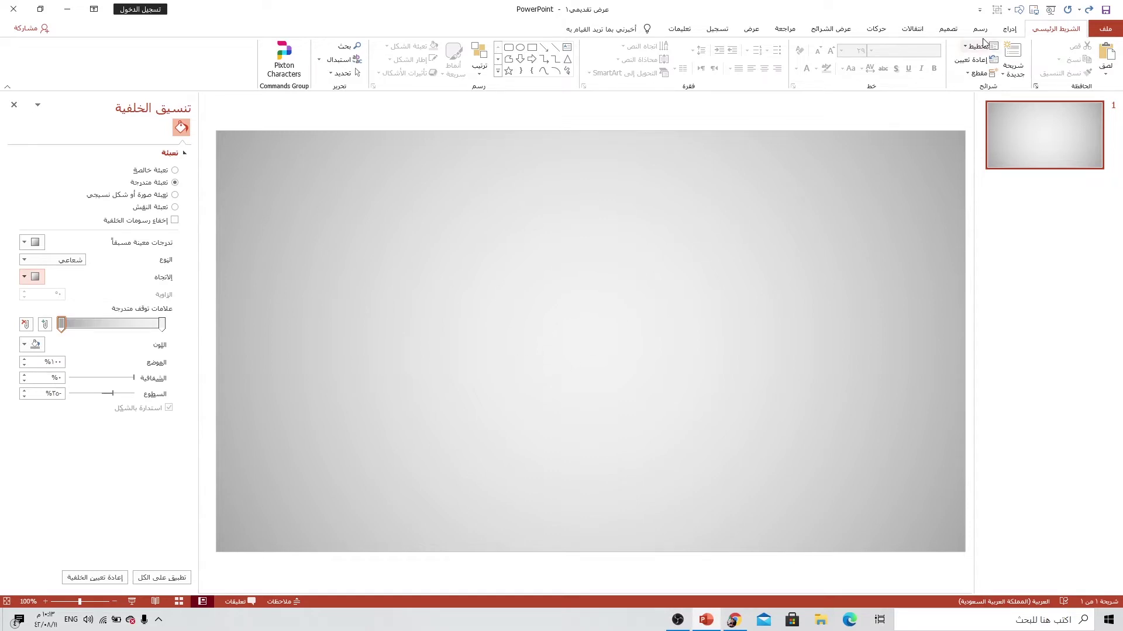
Step: Insert a Basic Cycle SmartArt graphic on the slide
left_click(1001, 30)
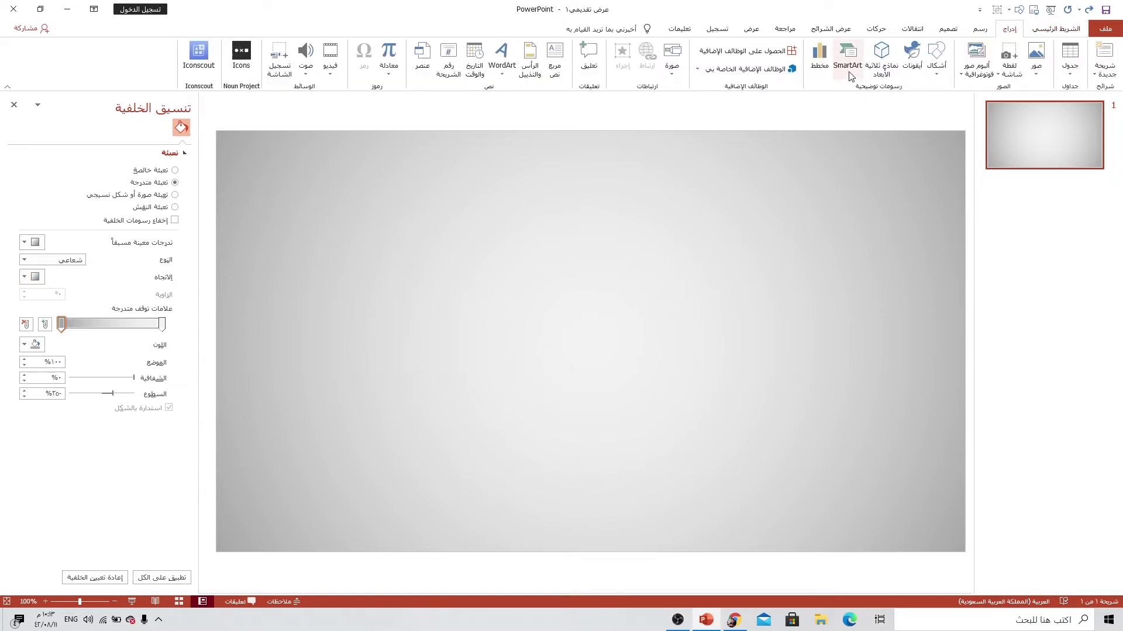
left_click(849, 64)
left_click(732, 267)
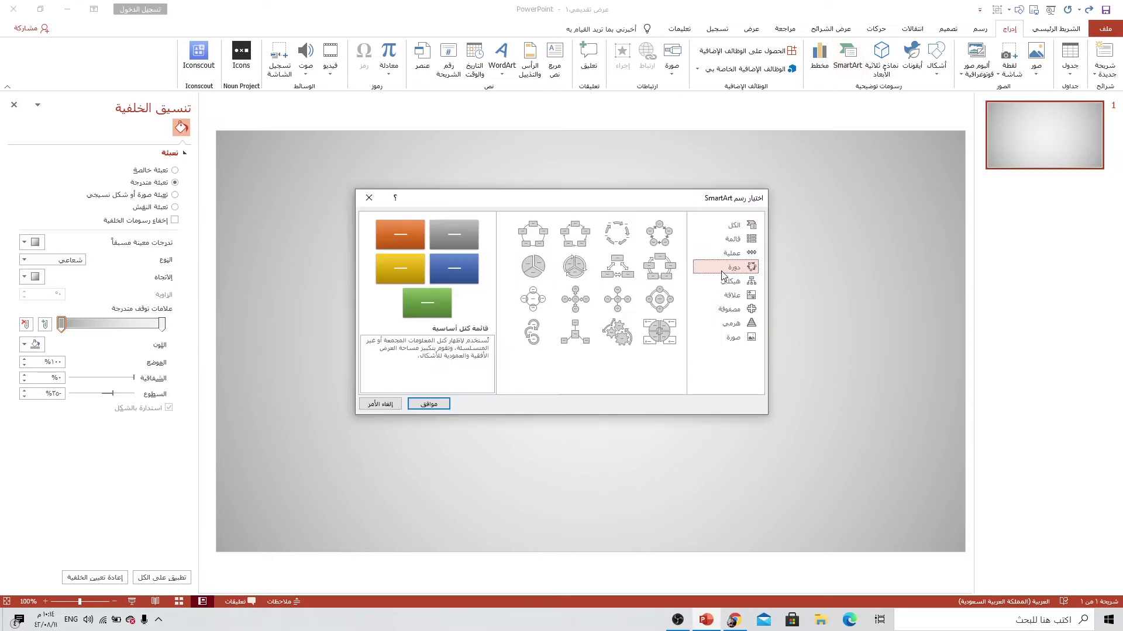
left_click(646, 238)
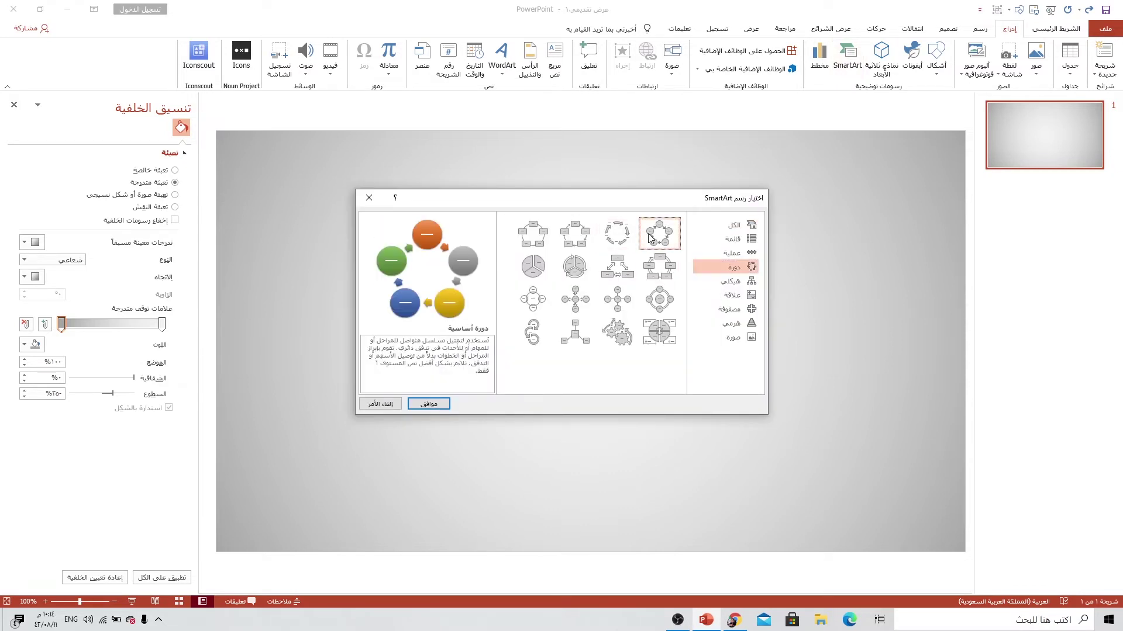
left_click(440, 405)
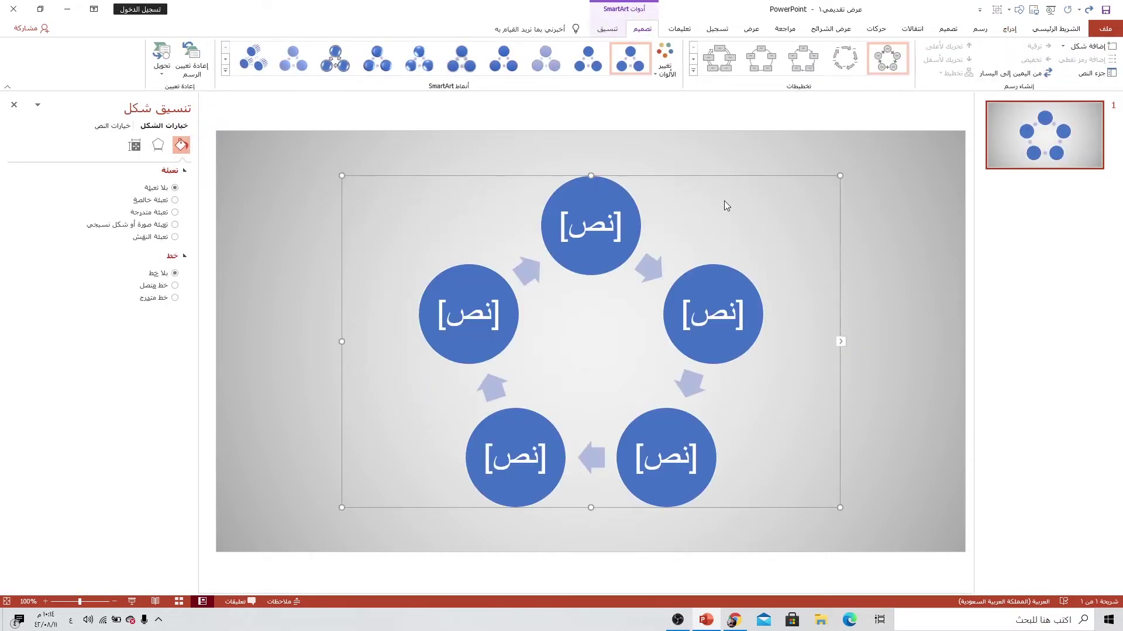
Step: Add three more circles for eight in total and convert the SmartArt to shapes
left_click(1090, 47)
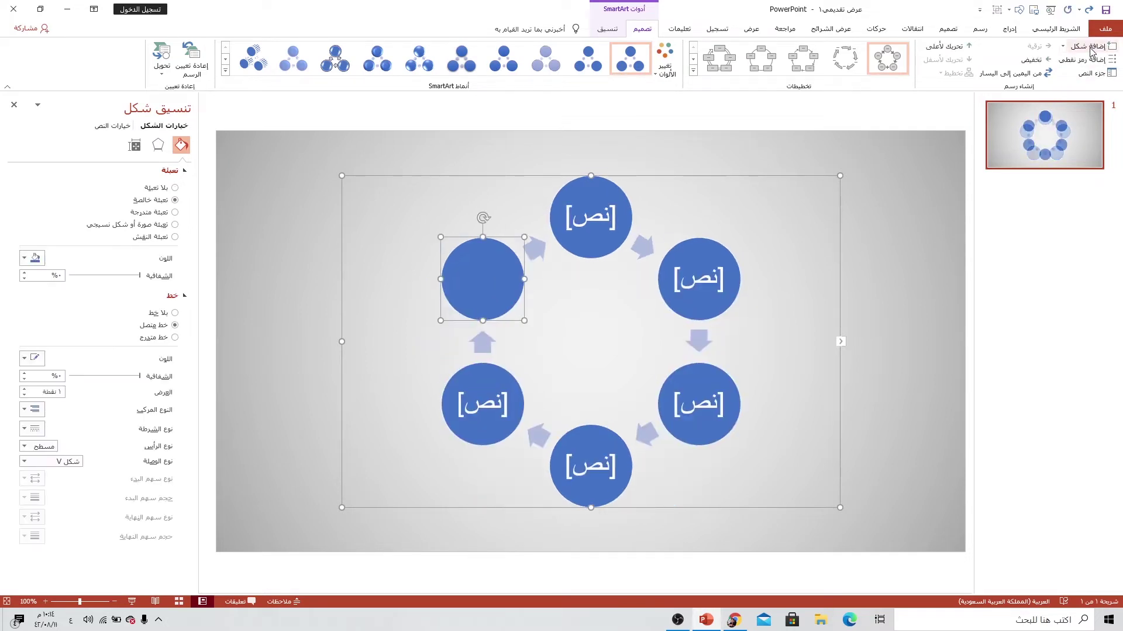
left_click(1091, 47)
left_click(1091, 50)
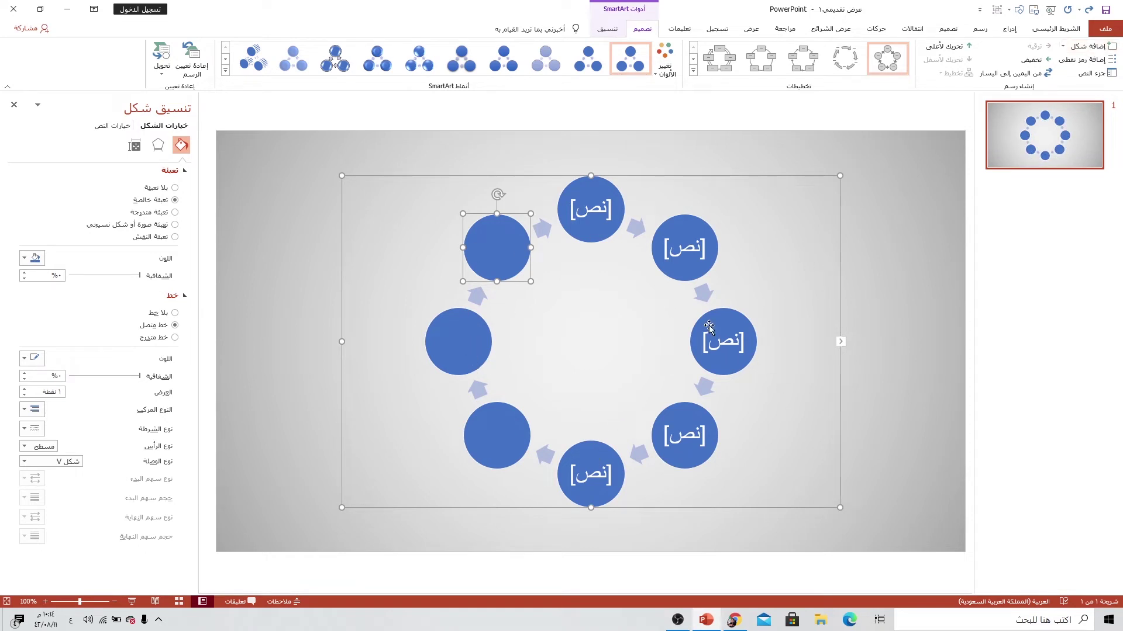
right_click(711, 175)
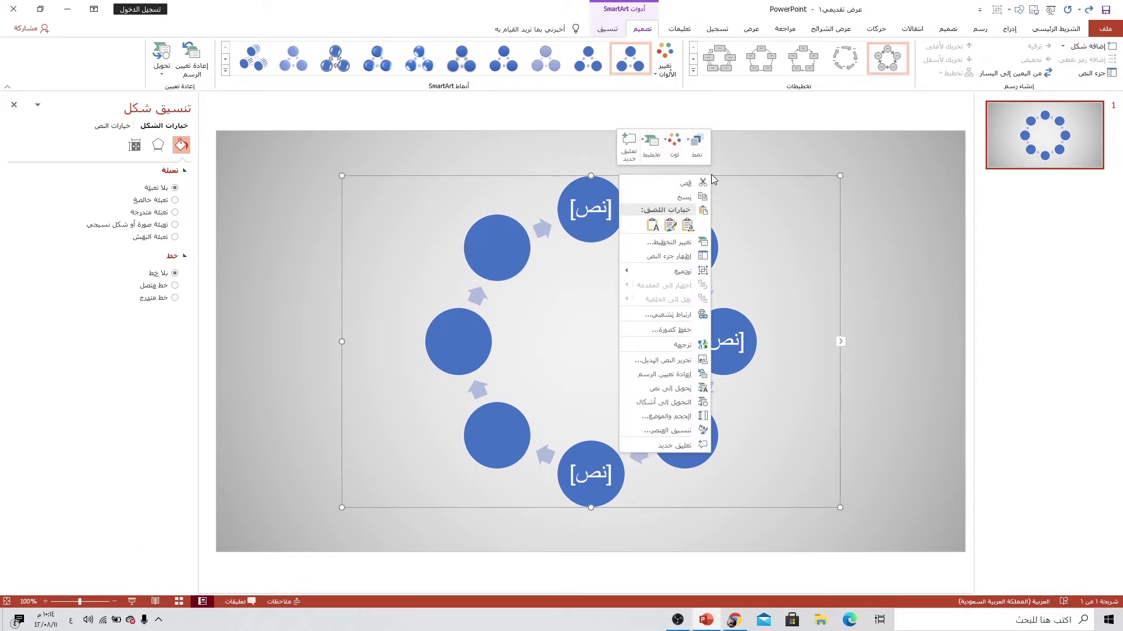
mouse_move(643, 274)
left_click(594, 303)
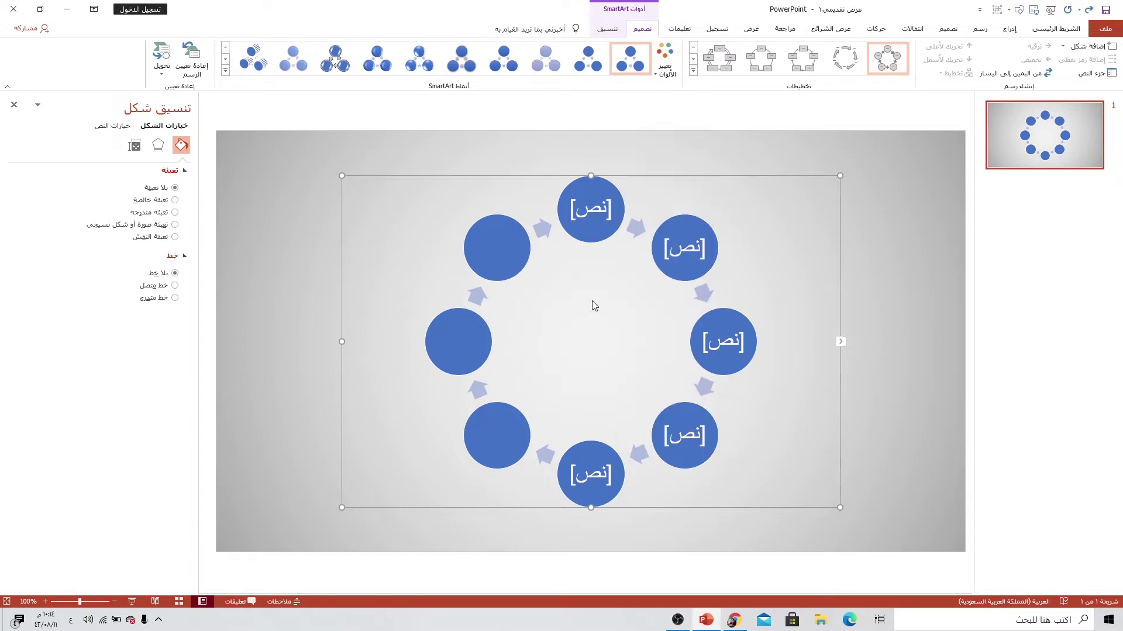
Step: Ungroup the converted cycle graphic into separate shapes
right_click(680, 174)
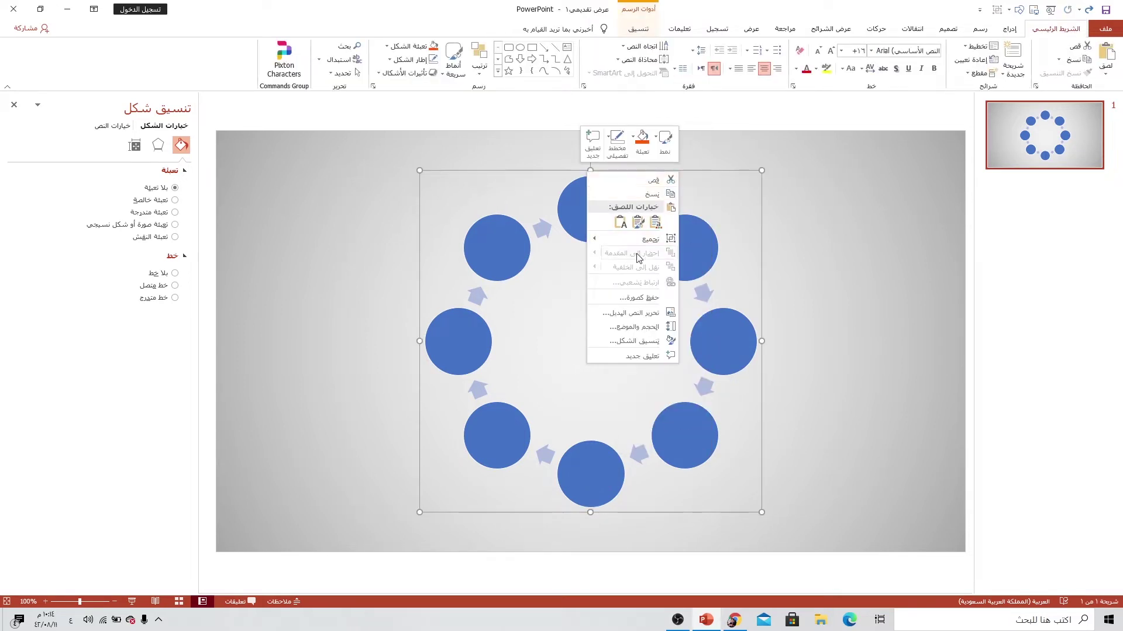
mouse_move(643, 239)
left_click(553, 270)
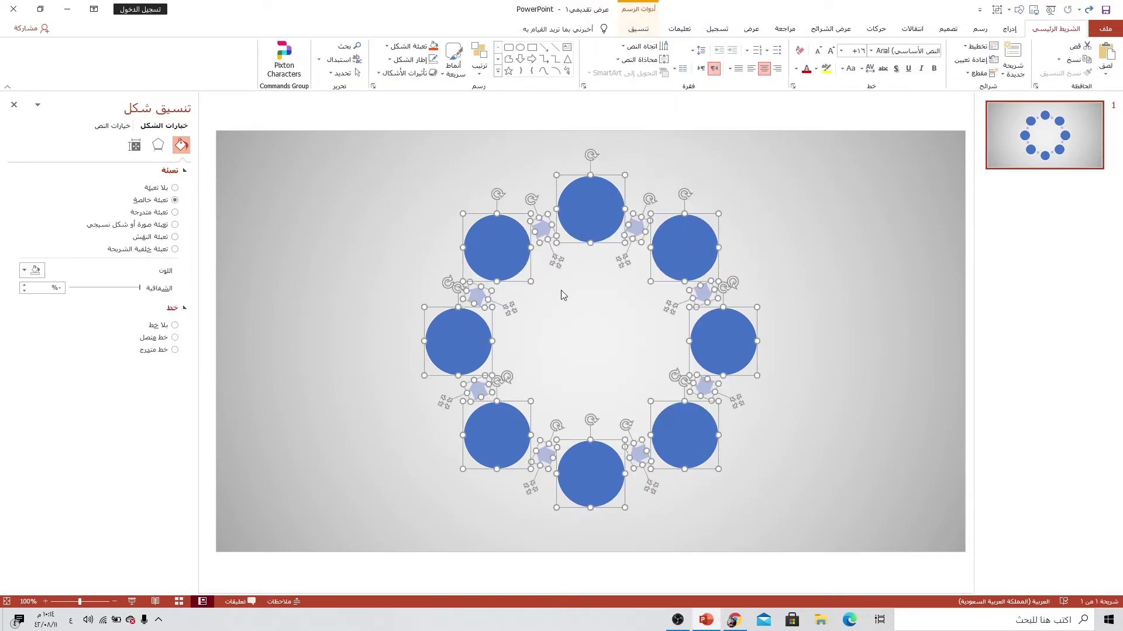
left_click(552, 253)
Step: Select all the connecting arrows between the circles and delete them
left_click(540, 228)
left_click(478, 299, "shift")
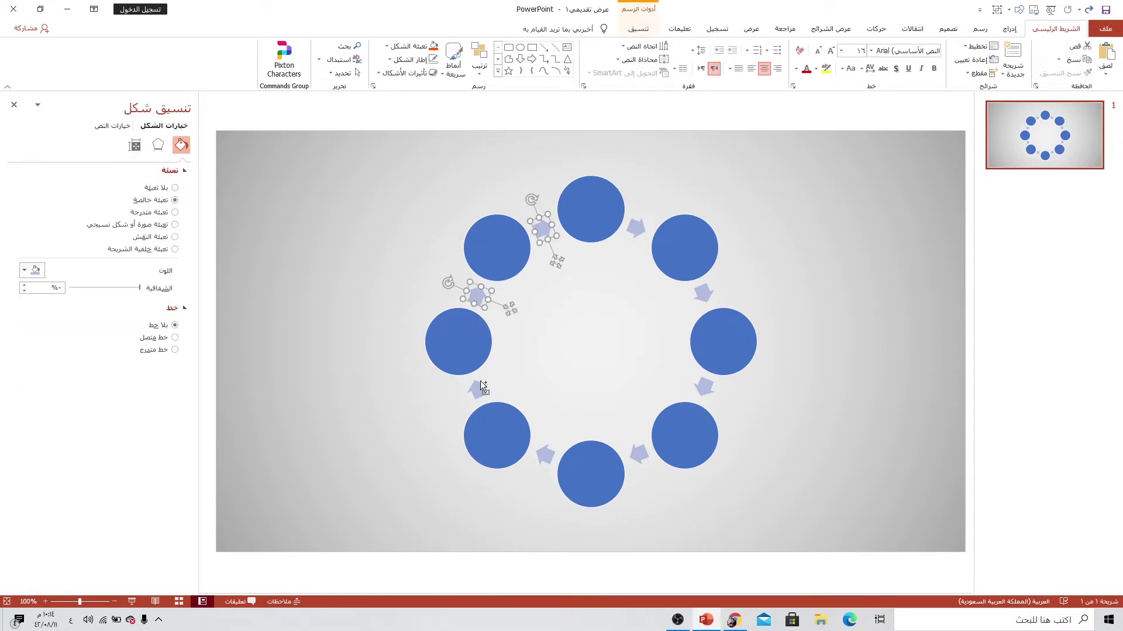
left_click(479, 393, "shift")
left_click(542, 457, "shift")
left_click(638, 457, "shift")
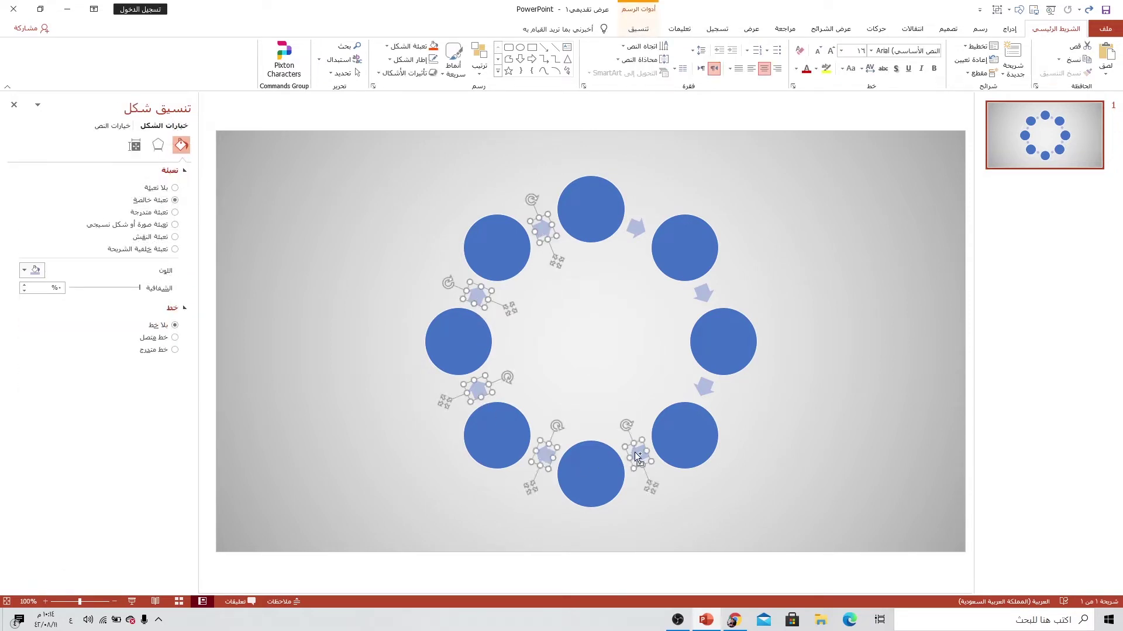
left_click(706, 389, "shift")
left_click(703, 293, "shift")
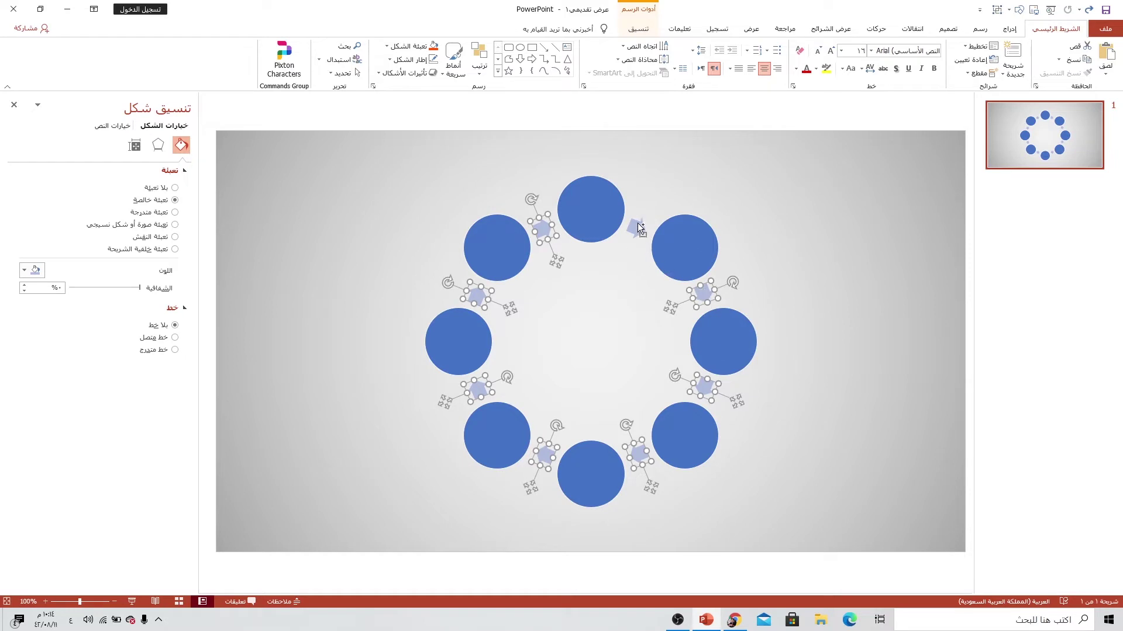
key("Delete")
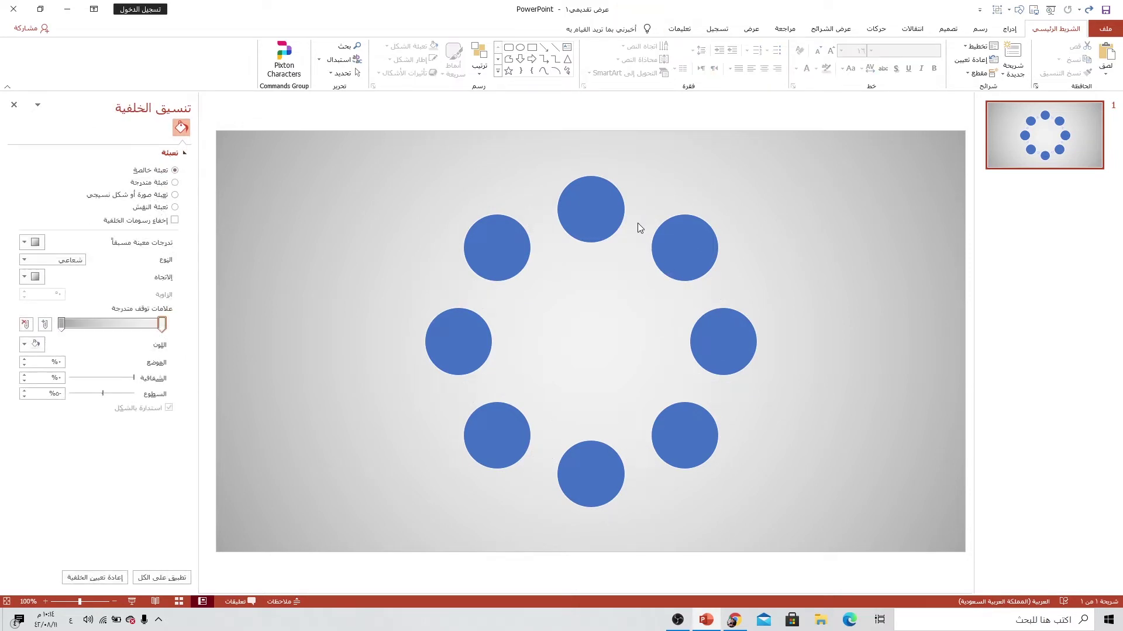
Step: Delete the far-left and far-right circles
left_click(480, 336)
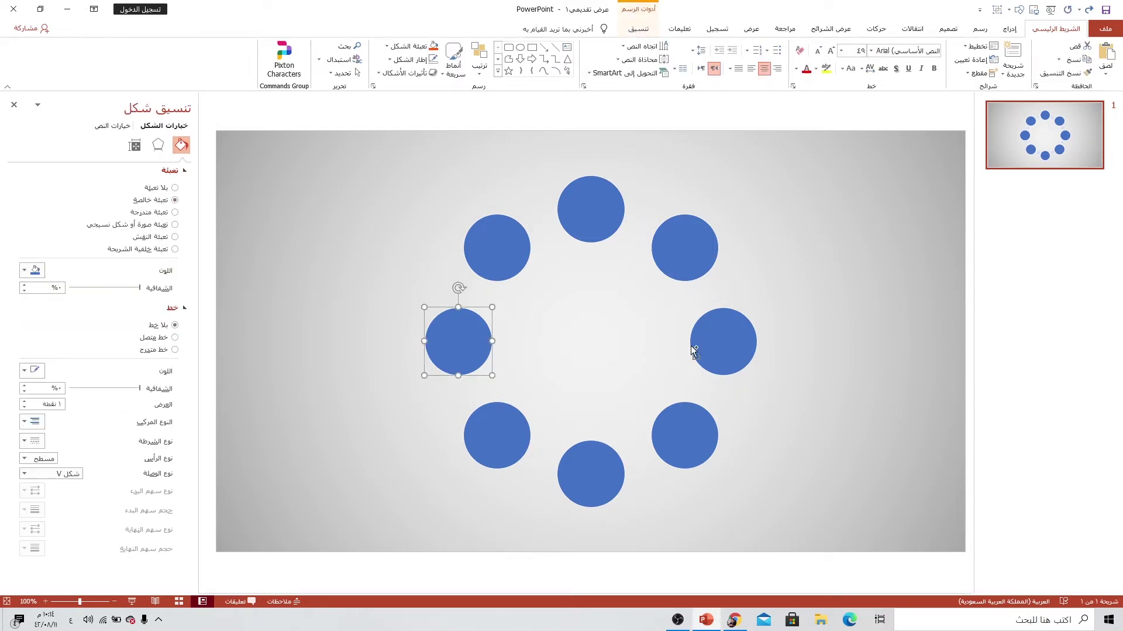
left_click(716, 348, "shift")
key("Delete")
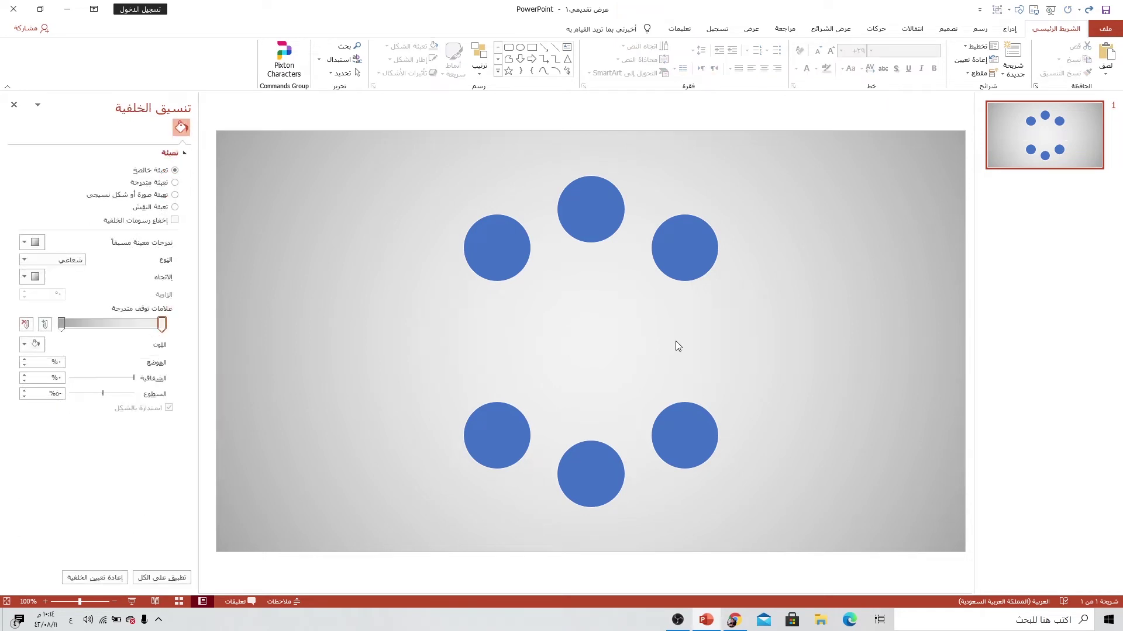
Step: Enlarge the six remaining circles together and reselect them all
left_click_drag(356, 133, 820, 536)
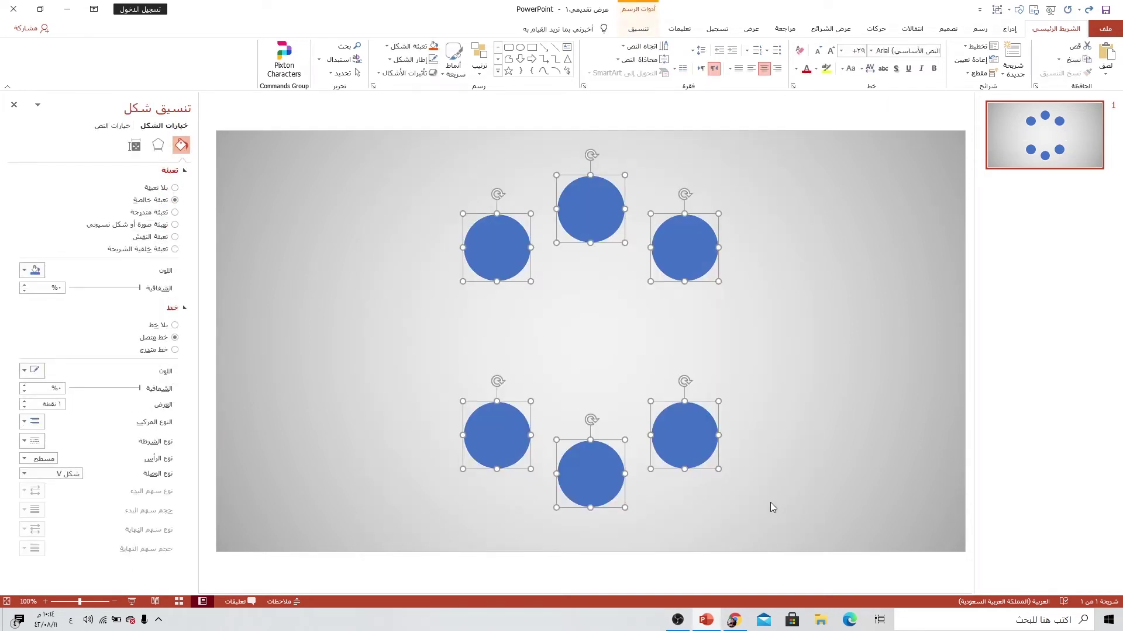
left_click(646, 477)
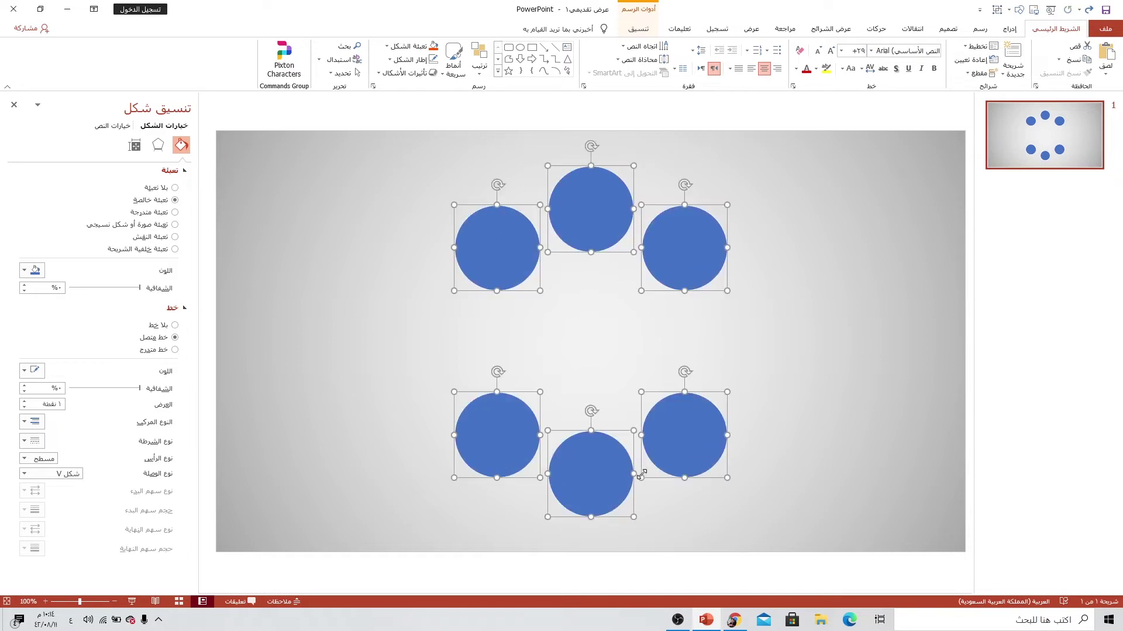
left_click(758, 386)
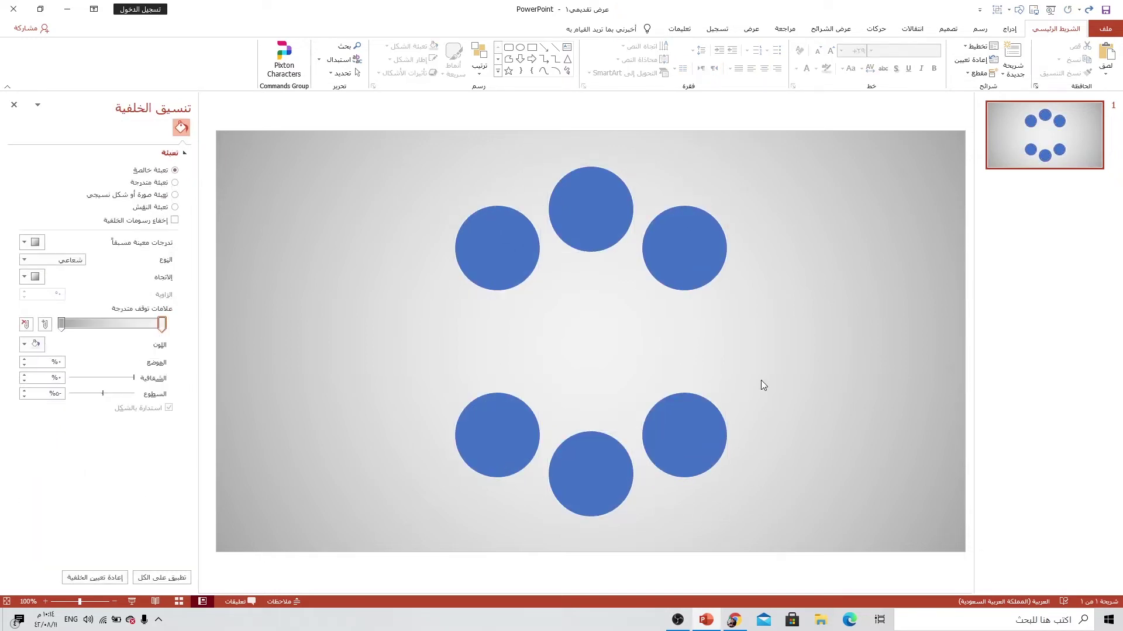
key("ctrl+a")
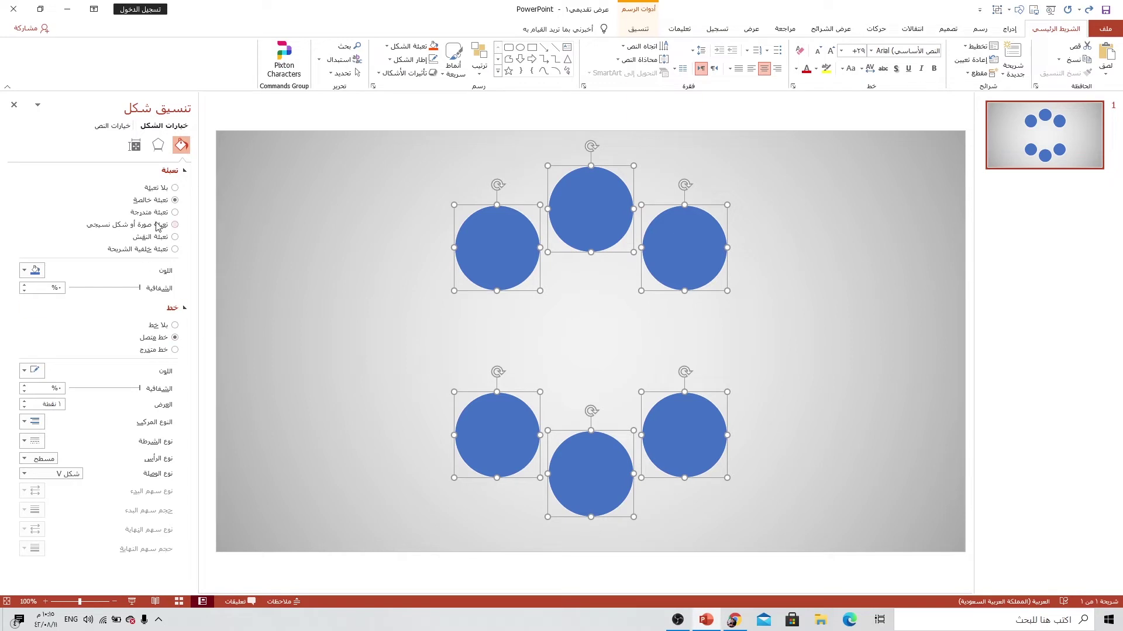
Step: Fill the six circles with a 90° linear gradient, darkening the left stop
left_click(159, 216)
left_click(32, 289)
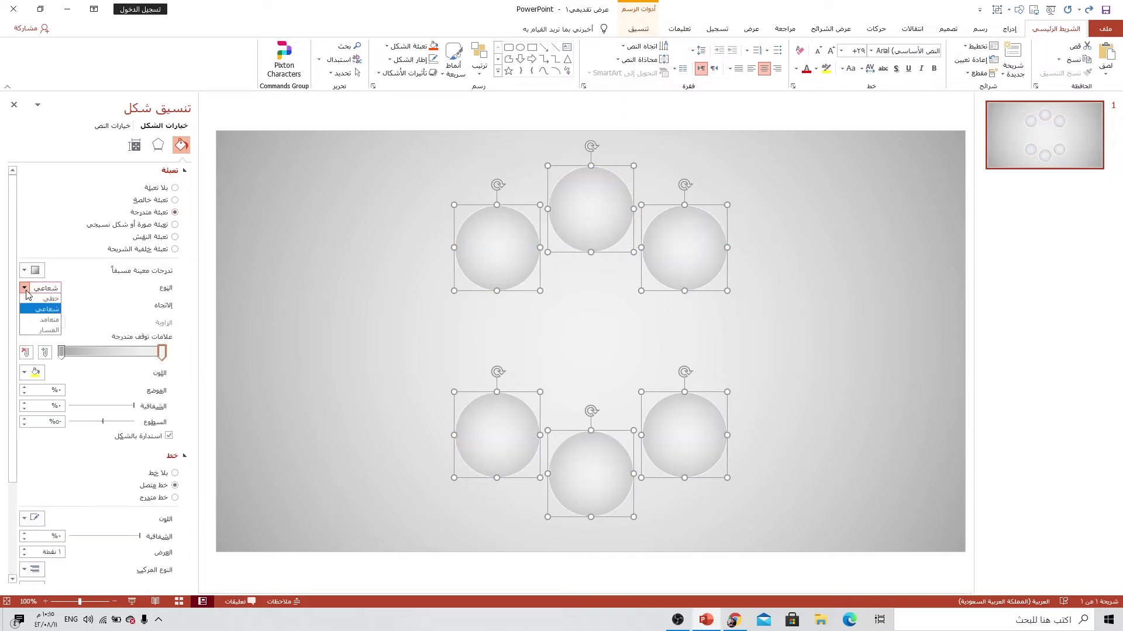
left_click(36, 301)
left_click(35, 305)
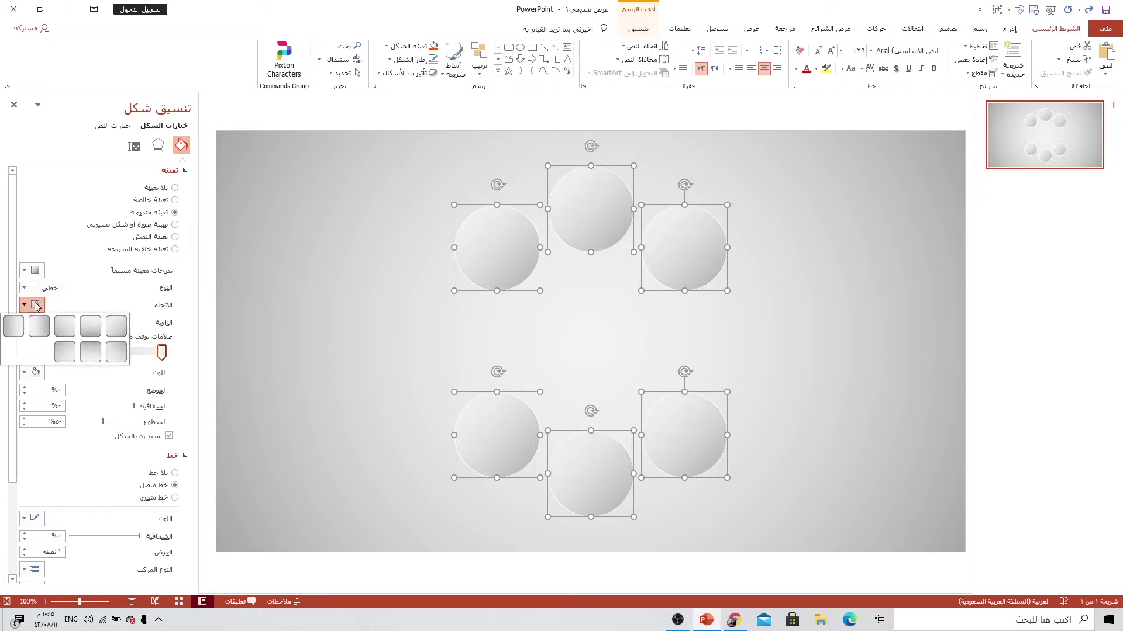
left_click(86, 332)
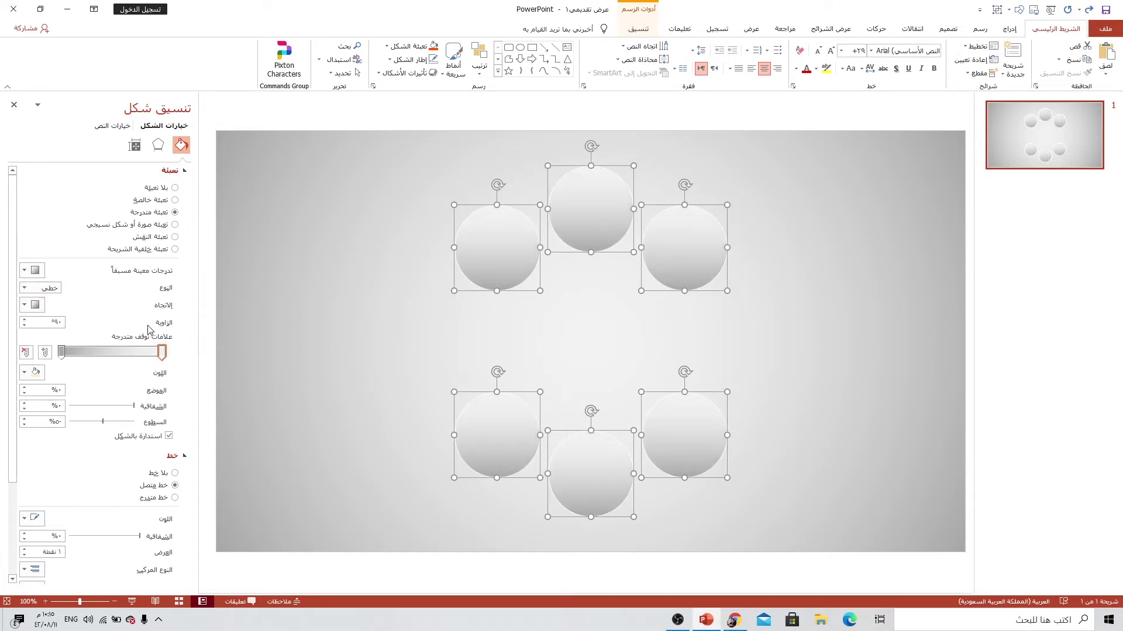
left_click_drag(61, 358, 70, 358)
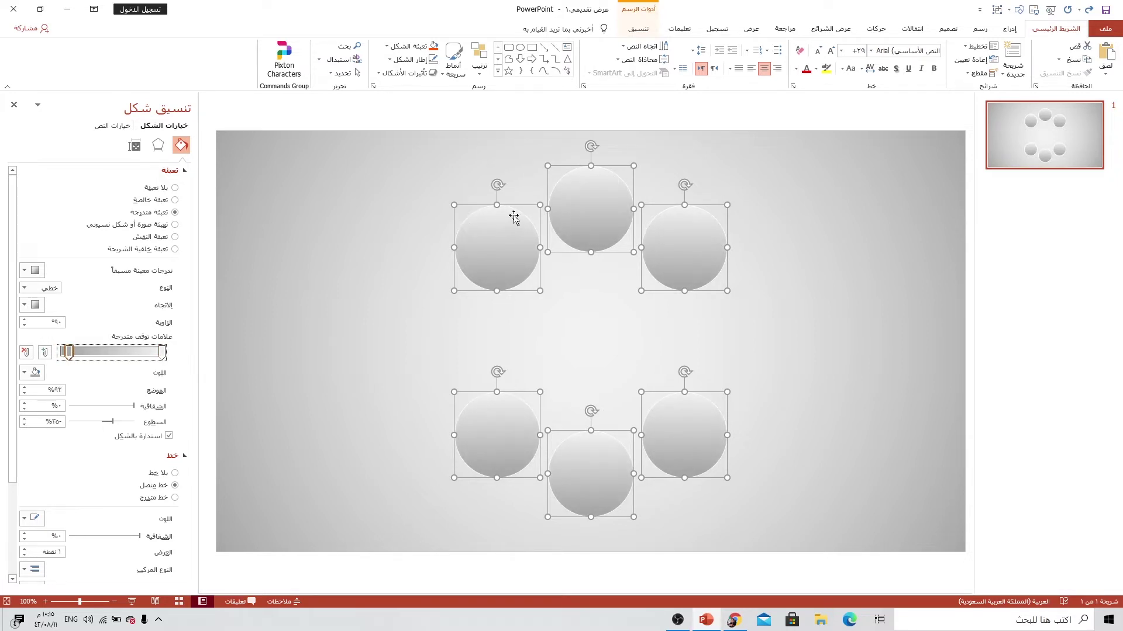
Step: Give the circles a two-stop light gradient outline with white and added transparency
scroll(146, 398, "down", 3)
left_click(152, 374)
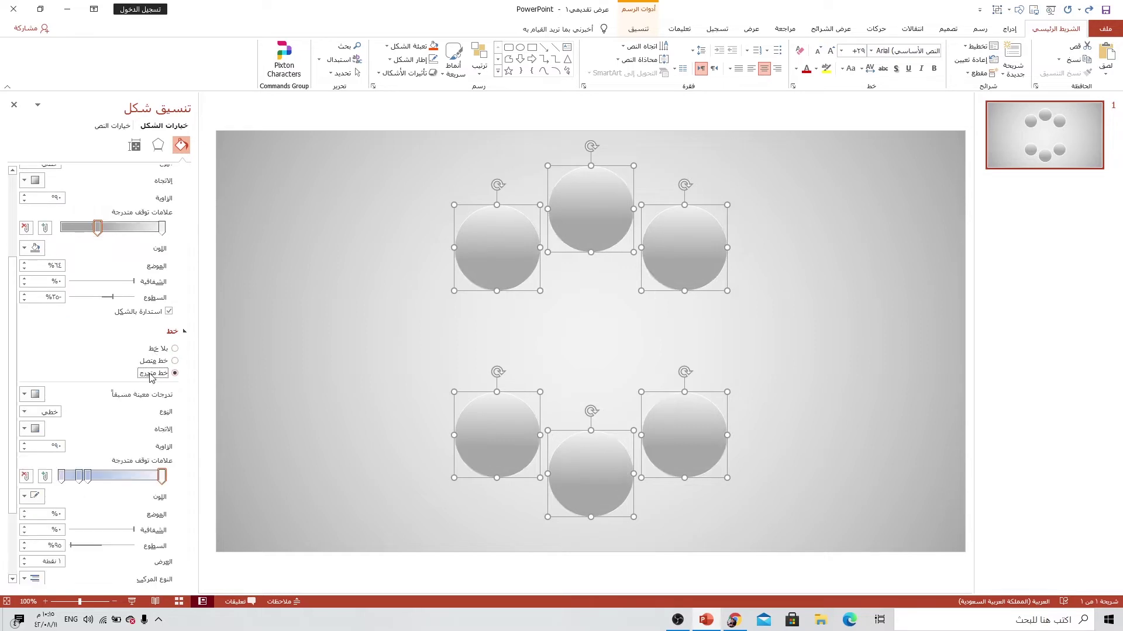
left_click(25, 477)
left_click(25, 476)
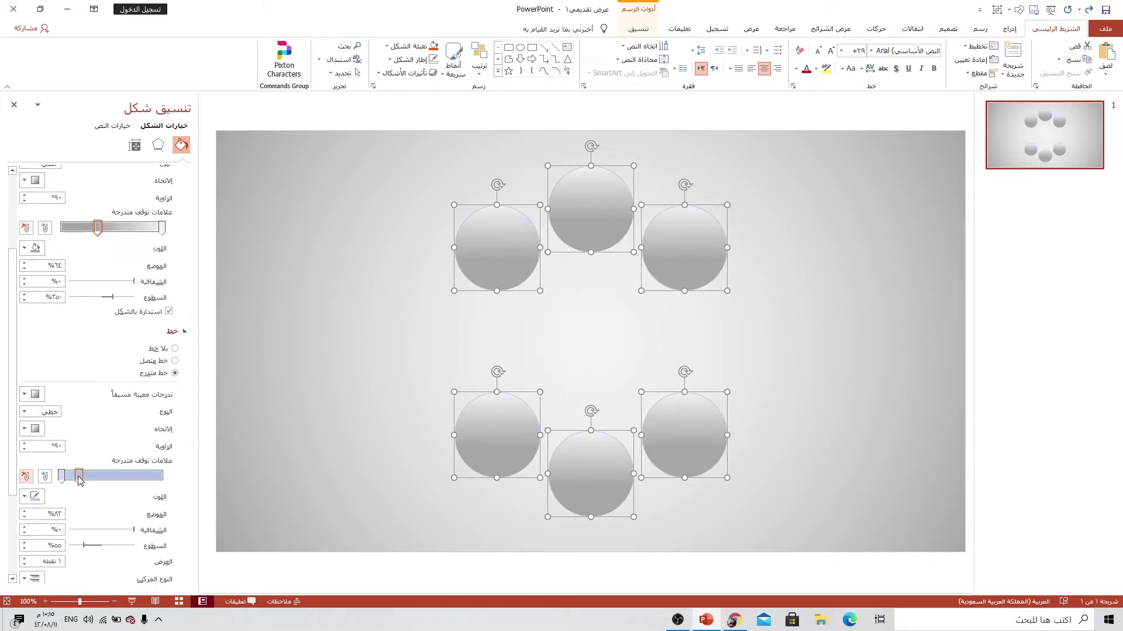
left_click_drag(80, 479, 184, 478)
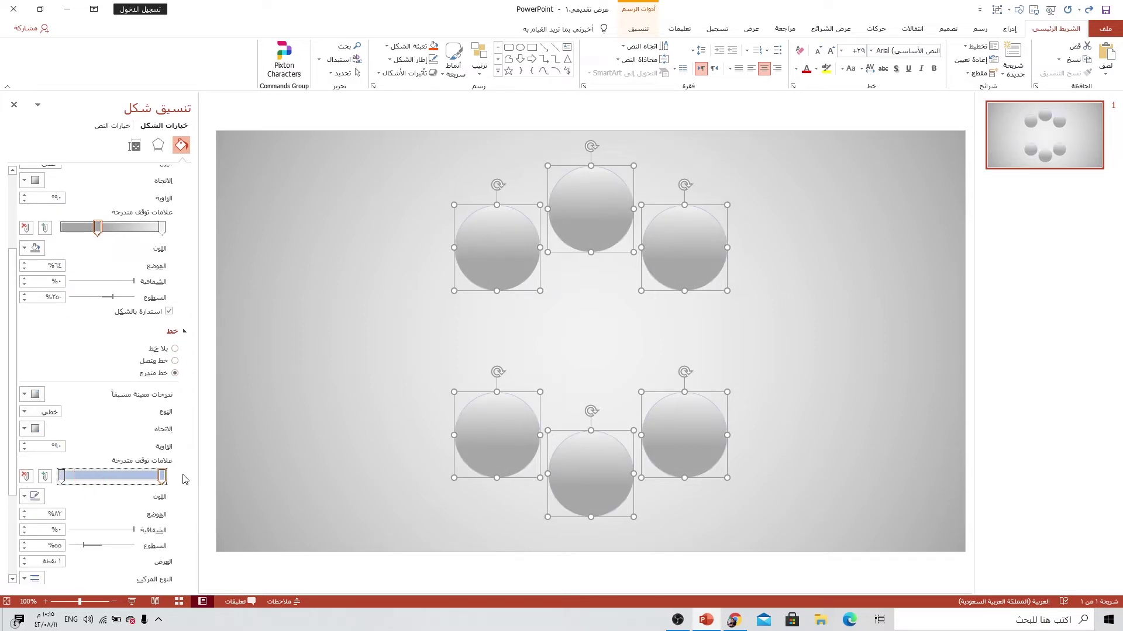
left_click(29, 495)
left_click(97, 377)
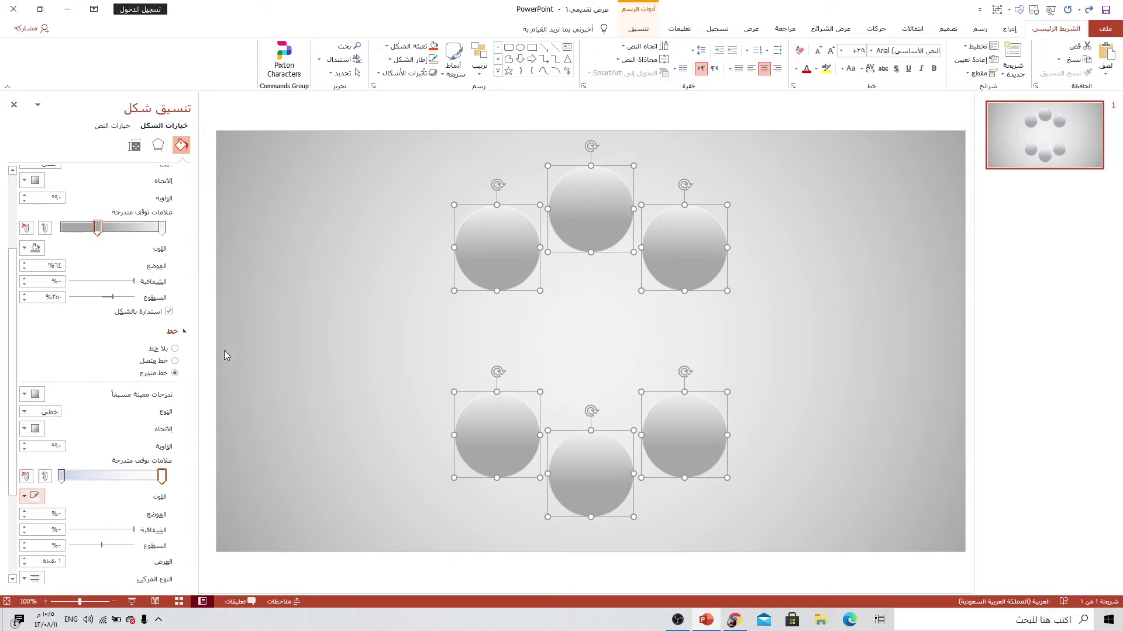
left_click(61, 476)
left_click(32, 496)
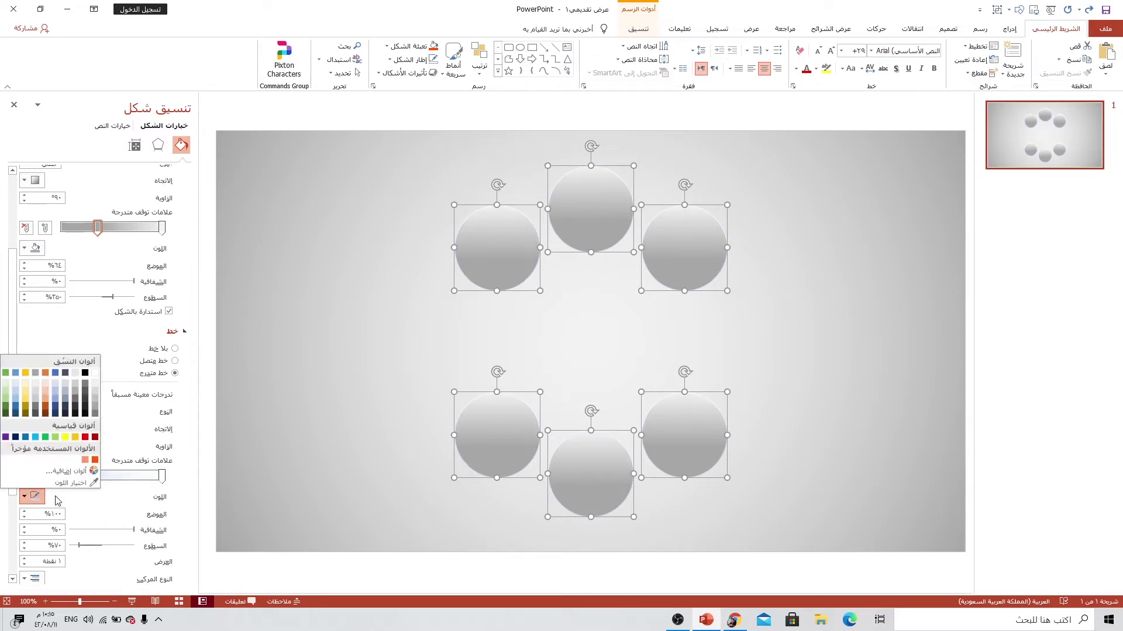
left_click(95, 387)
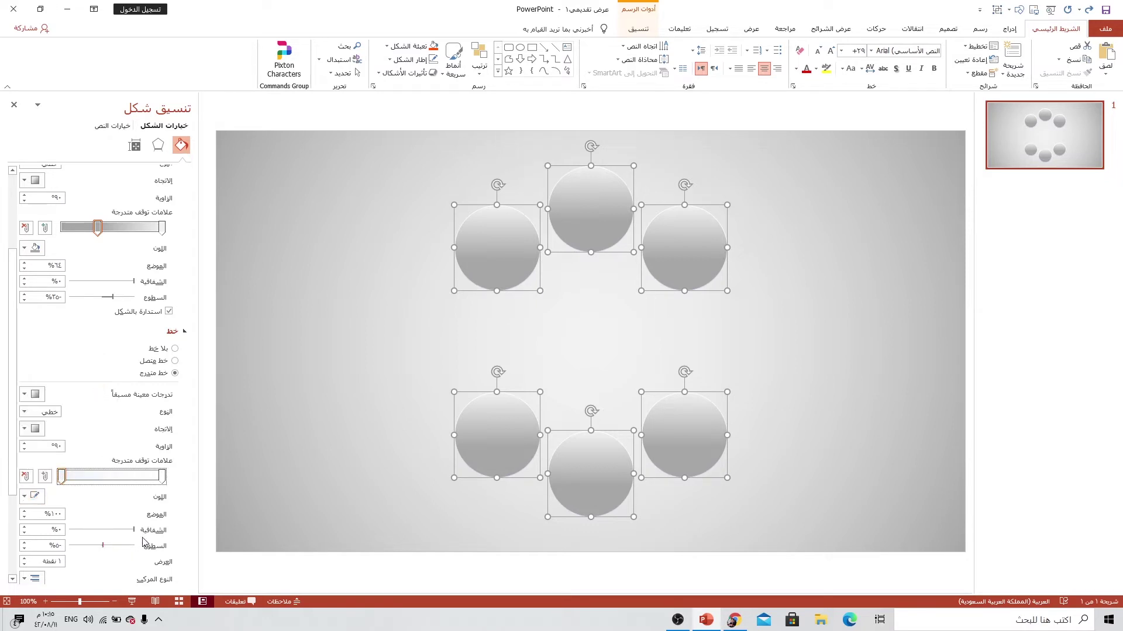
left_click_drag(134, 529, 68, 530)
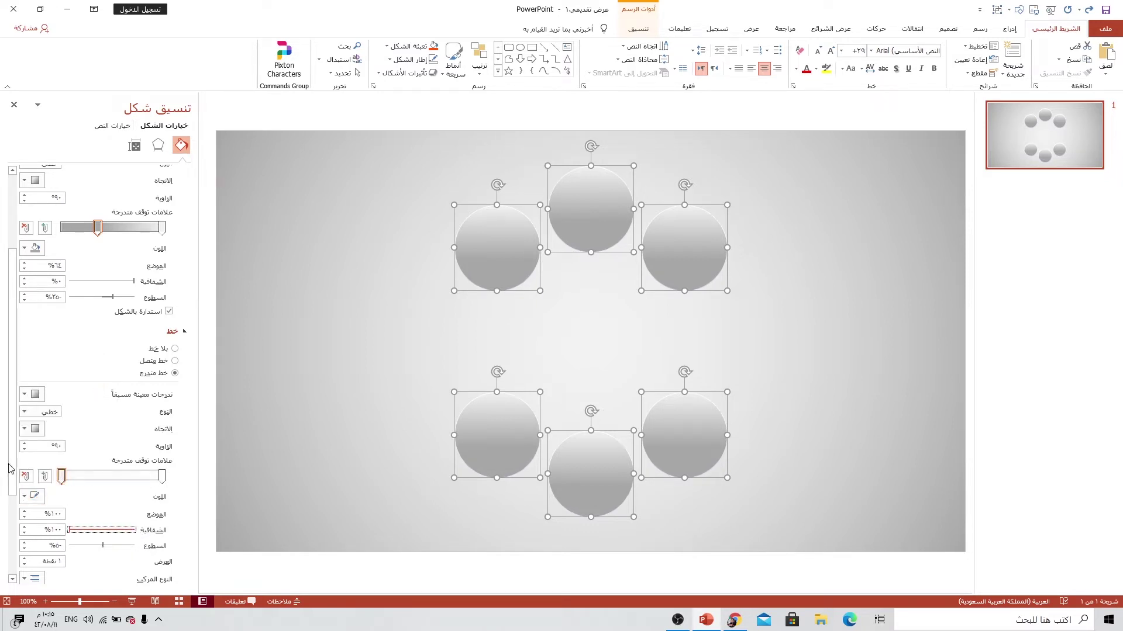
Step: Set the circles' outline width to 2.75 pt
scroll(129, 509, "down", 3)
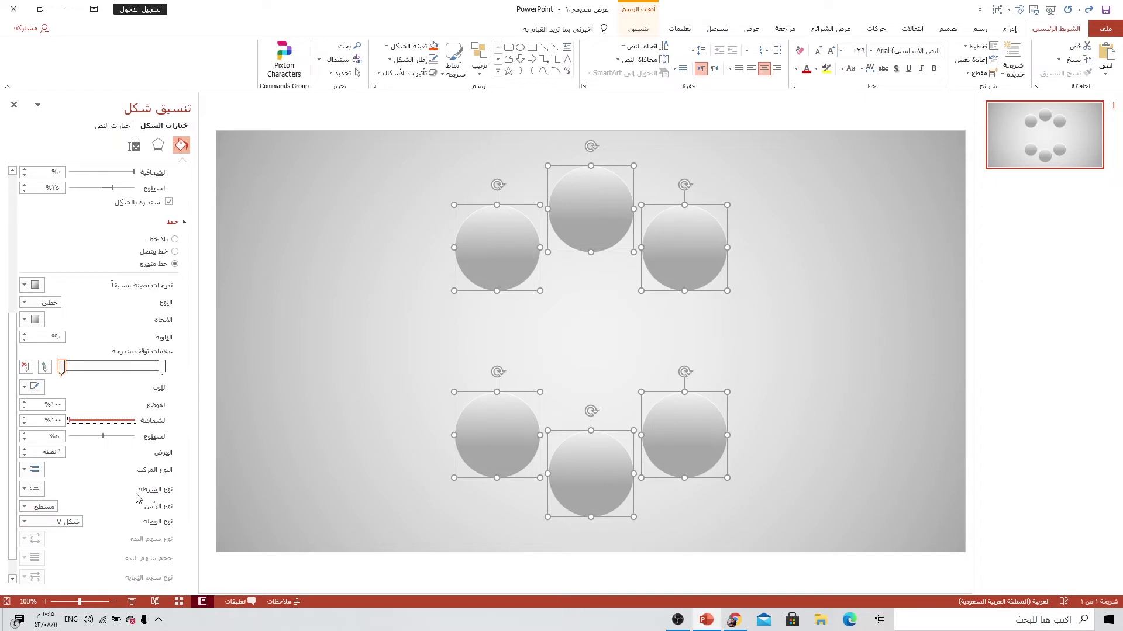
left_click(25, 449)
left_click(24, 449)
left_click(24, 449)
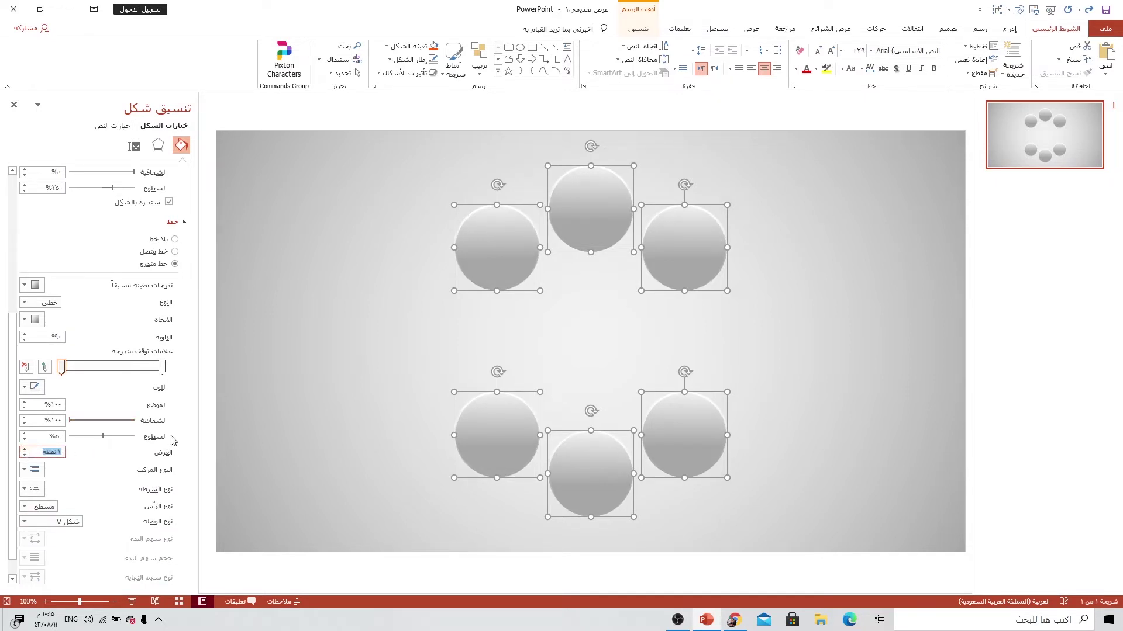
left_click(385, 315)
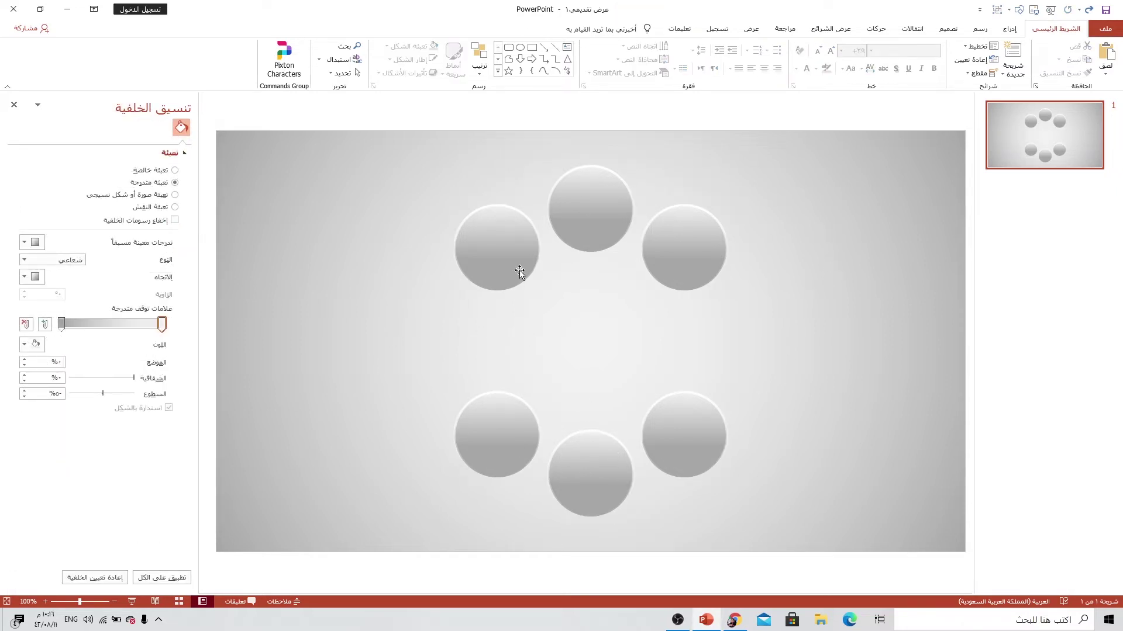
left_click(1010, 29)
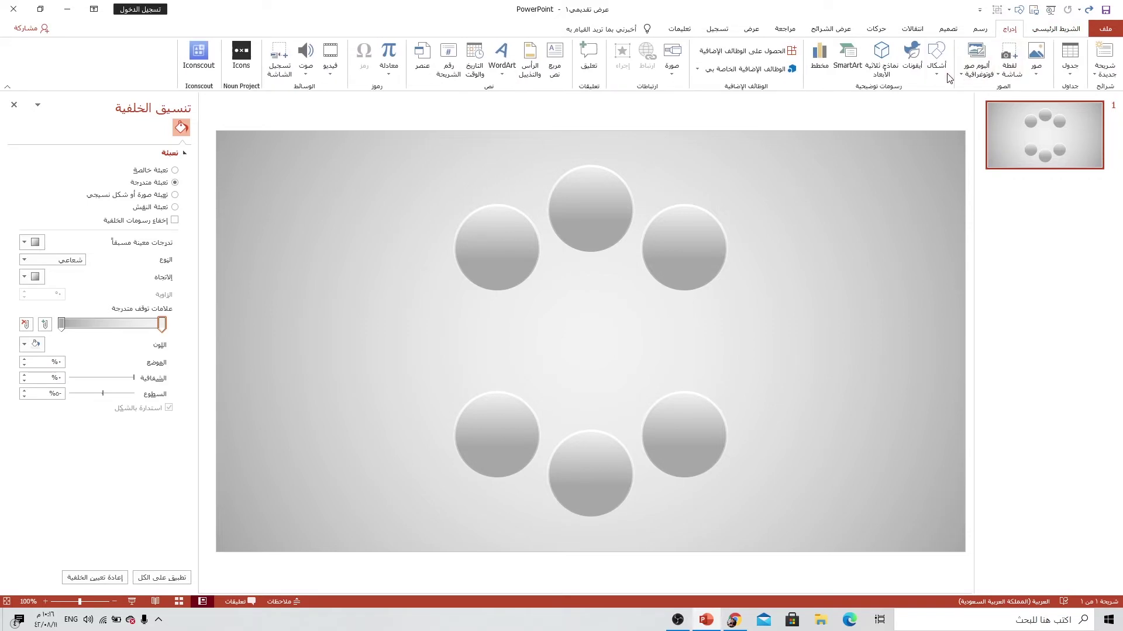
Step: Draw a new oval with no outline and a dark grey fill
left_click(939, 67)
left_click(895, 99)
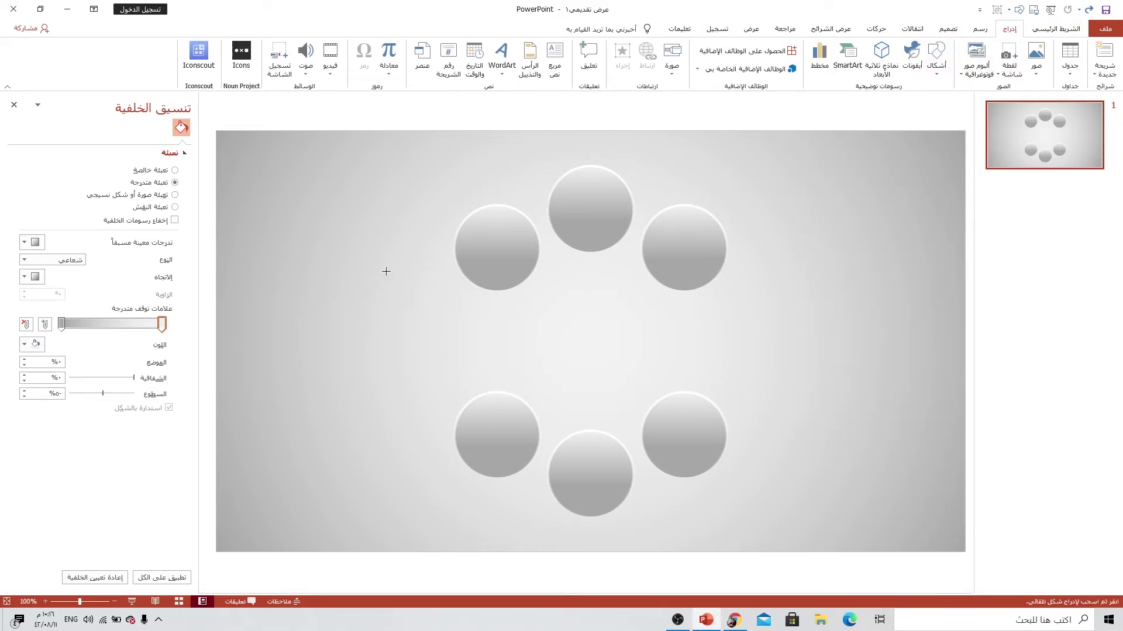
left_click_drag(345, 257, 425, 345)
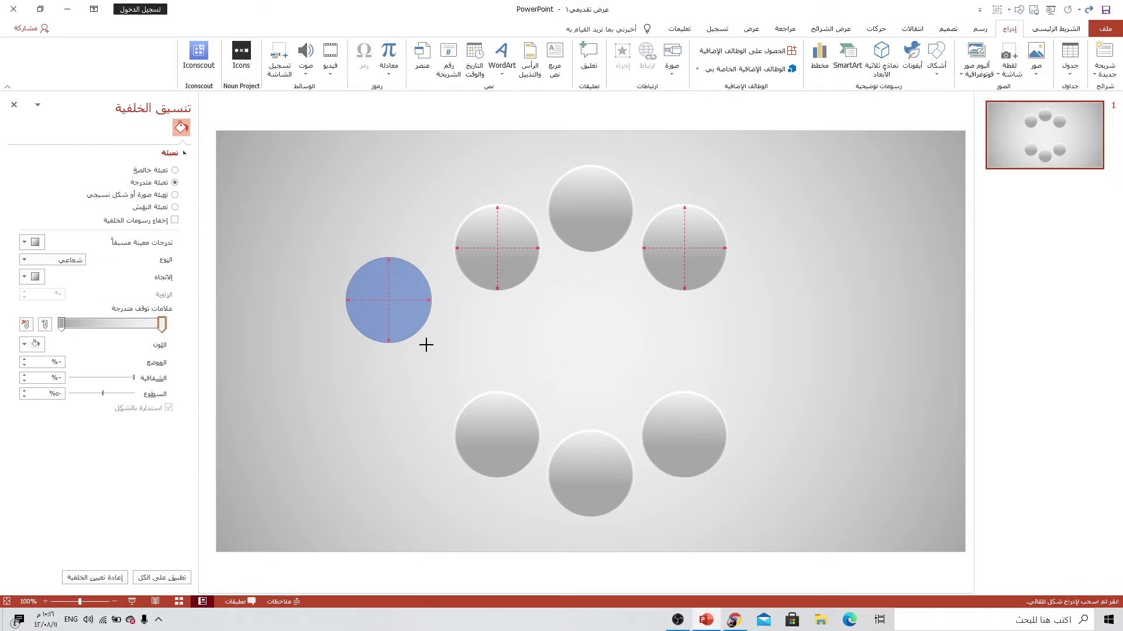
left_click_drag(426, 345, 426, 345)
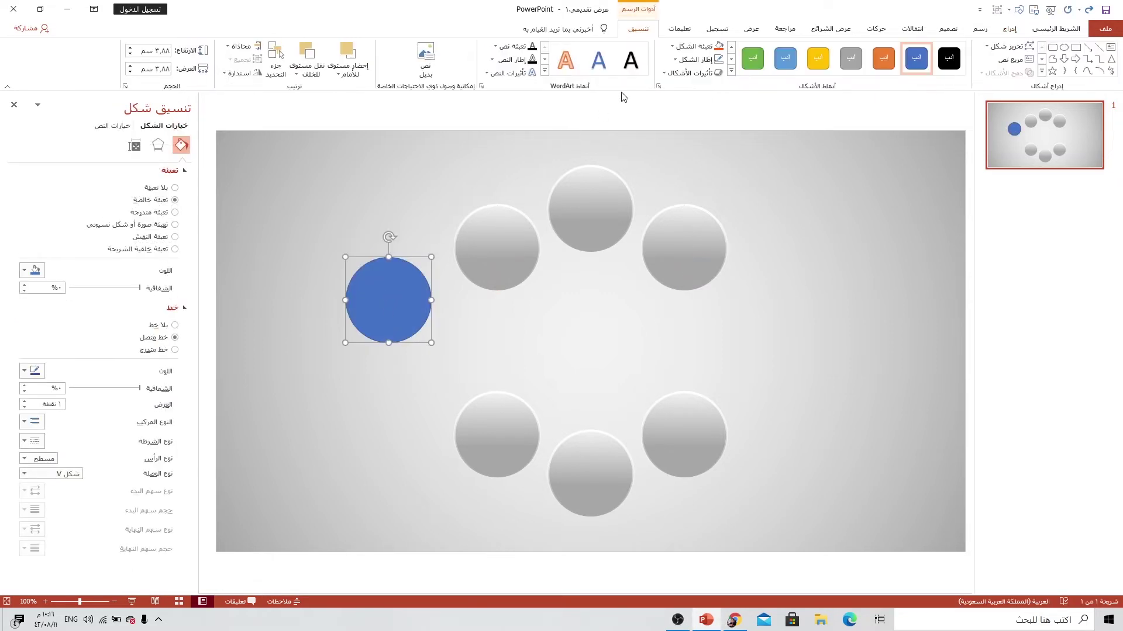
left_click(675, 60)
left_click(682, 185)
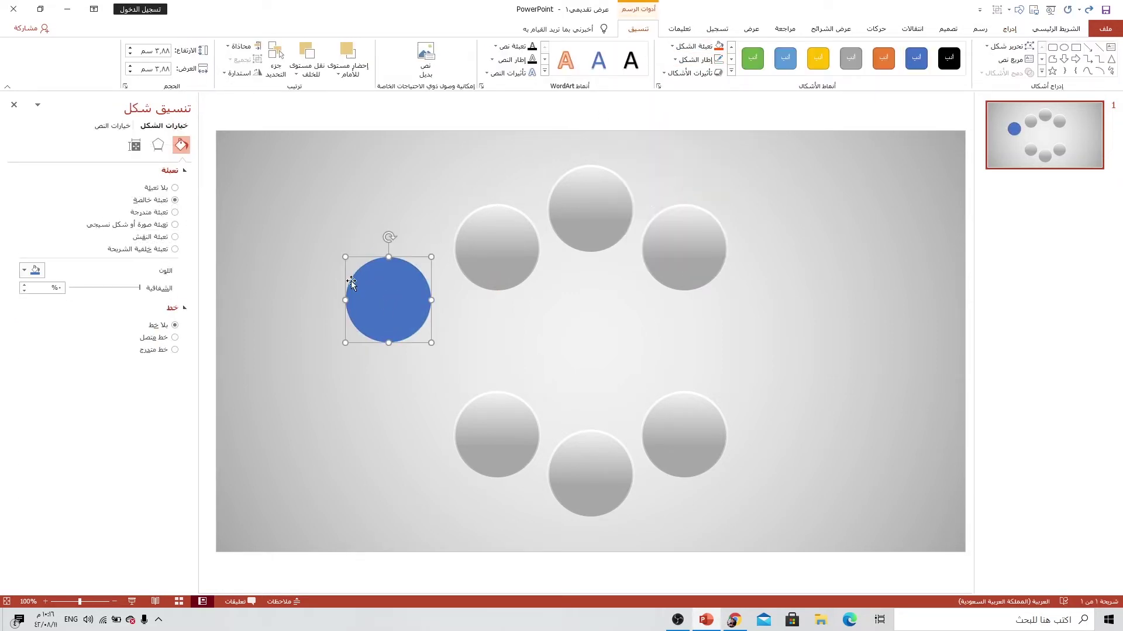
left_click(34, 271)
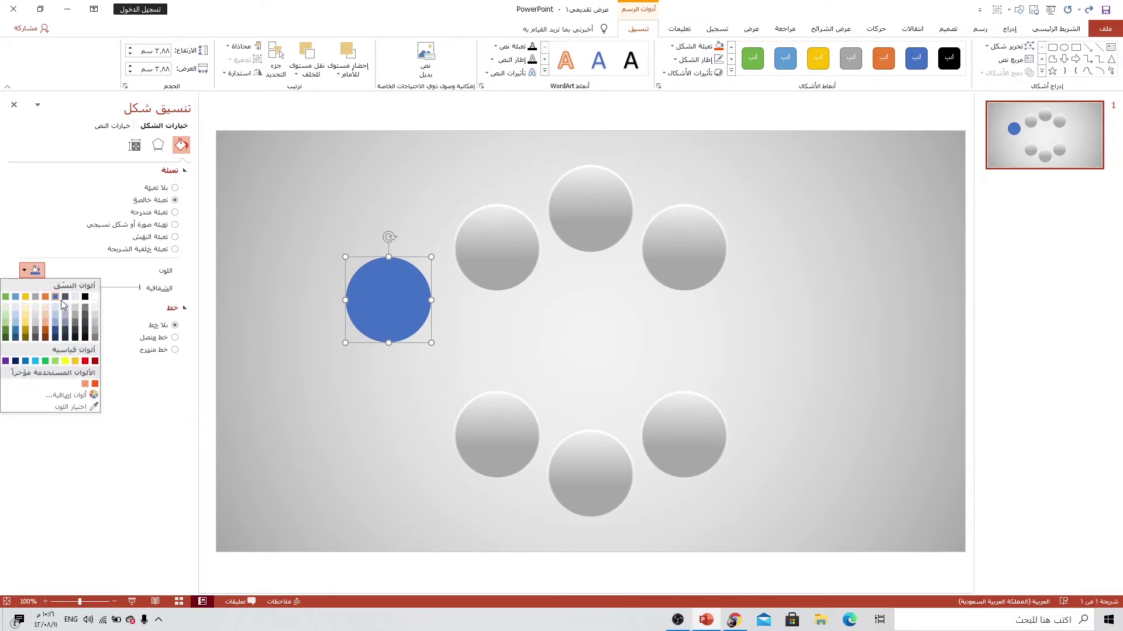
left_click(75, 331)
Step: Apply soft edges to the dark circle and place it over the top circle at 4.24 cm
left_click(158, 145)
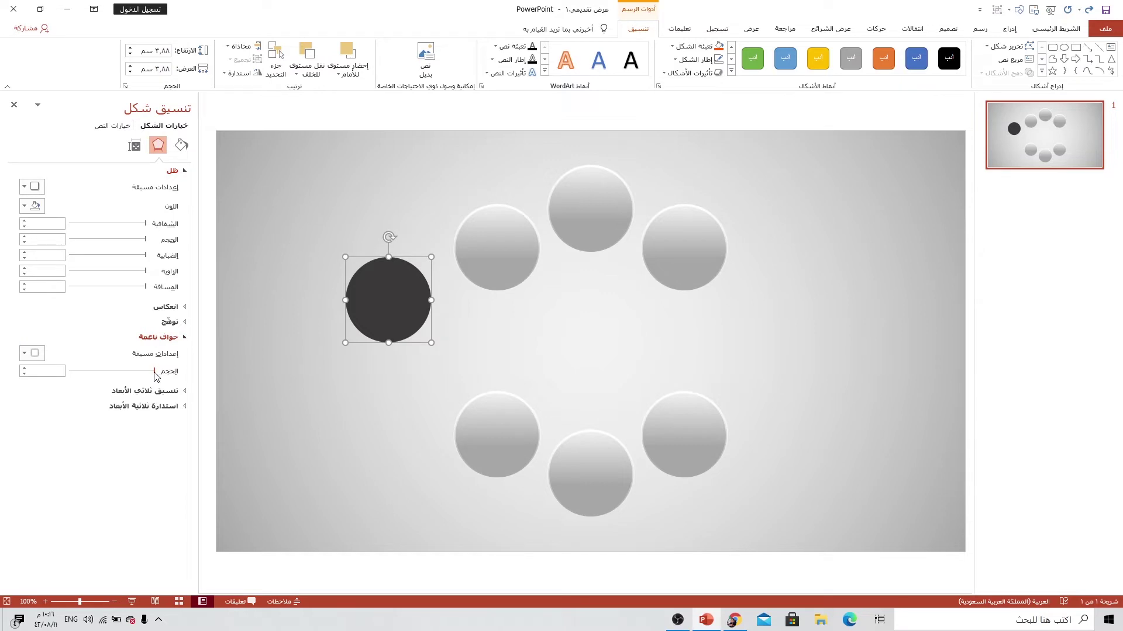
left_click_drag(157, 376, 143, 375)
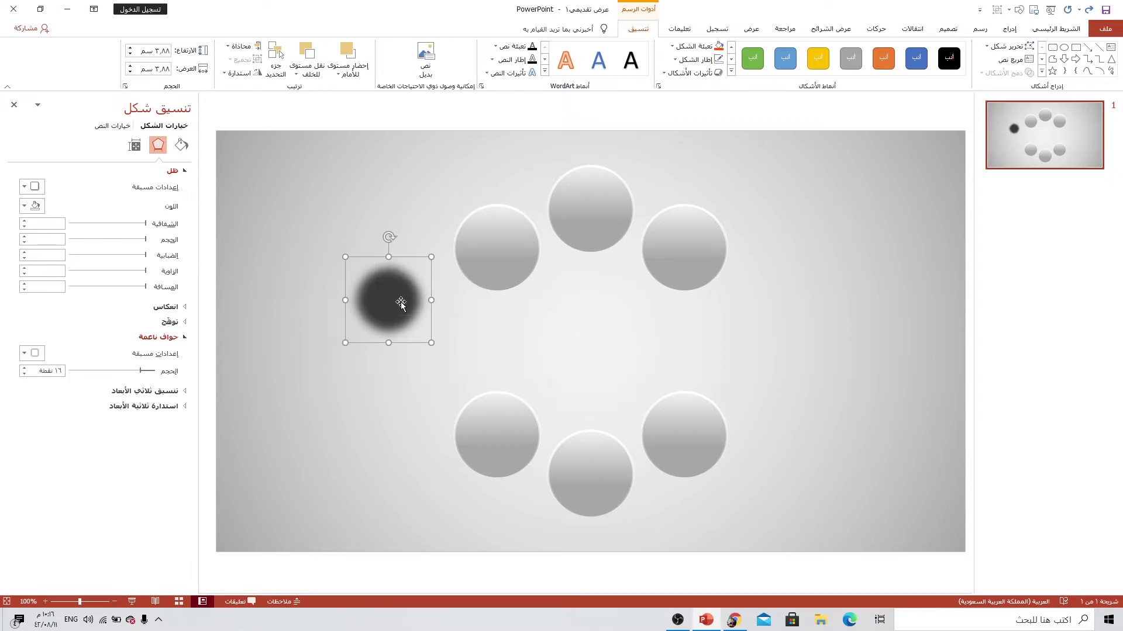
left_click_drag(376, 304, 539, 271)
left_click_drag(577, 237, 585, 229)
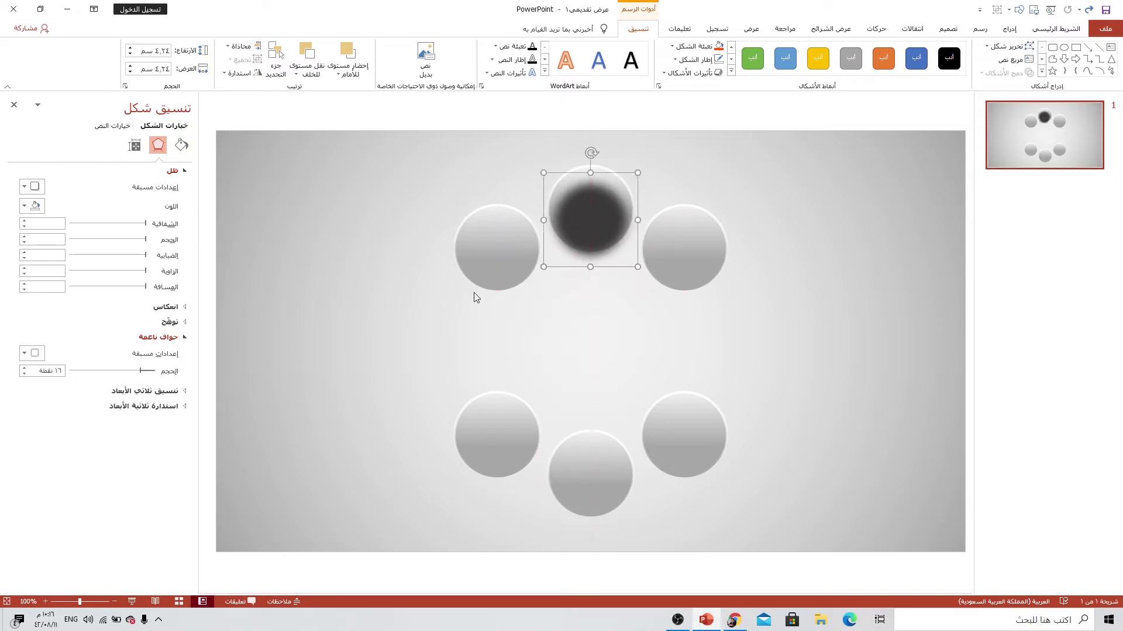
Step: Reduce the soft edge to 11 pt and send the dark circle behind the top circle
left_click_drag(141, 370, 146, 371)
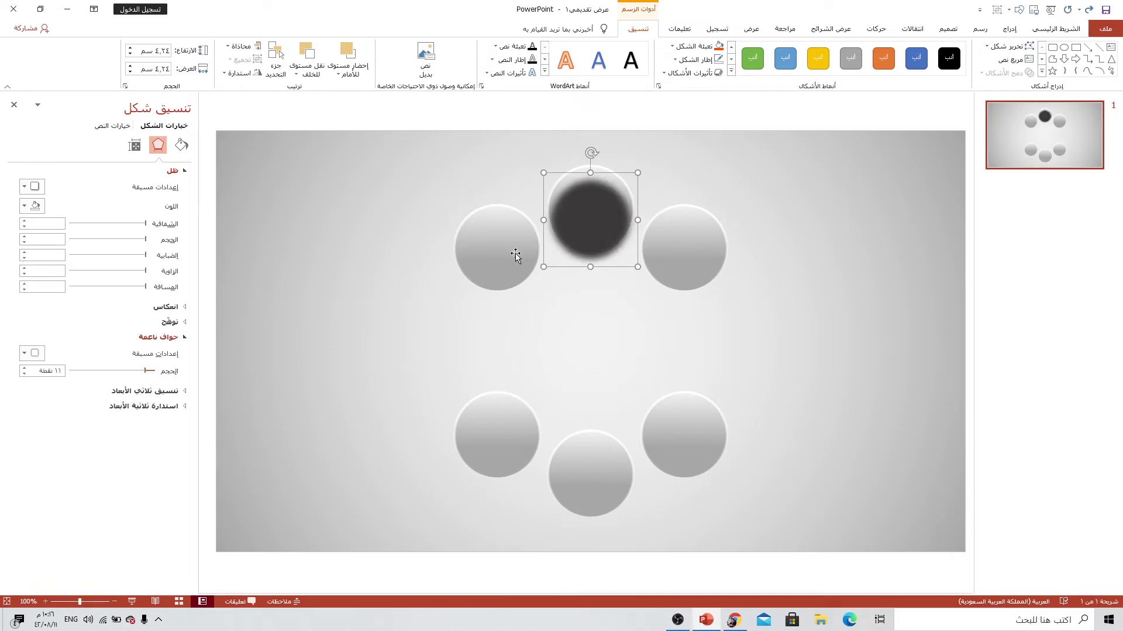
left_click_drag(577, 223, 577, 216)
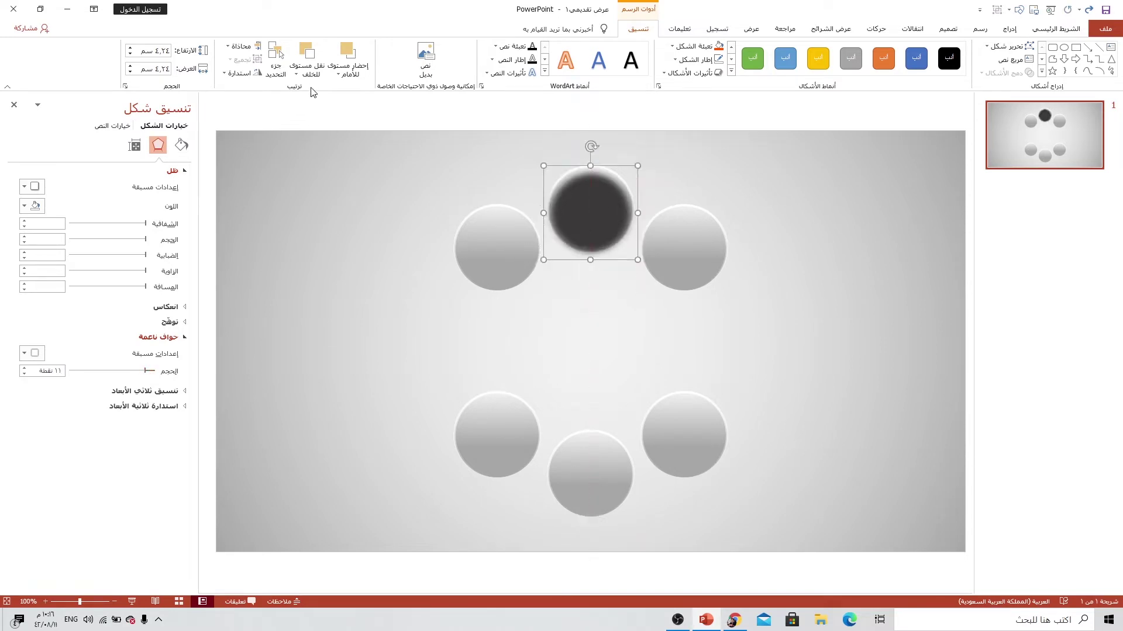
left_click(307, 69)
left_click(304, 104)
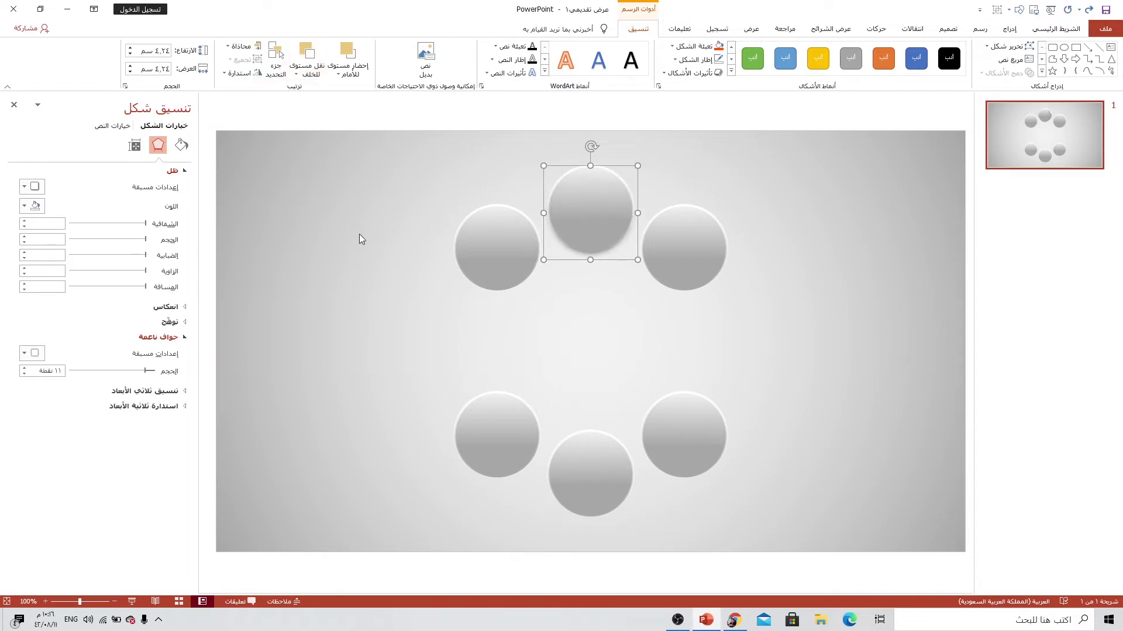
key("Down")
key("Down")
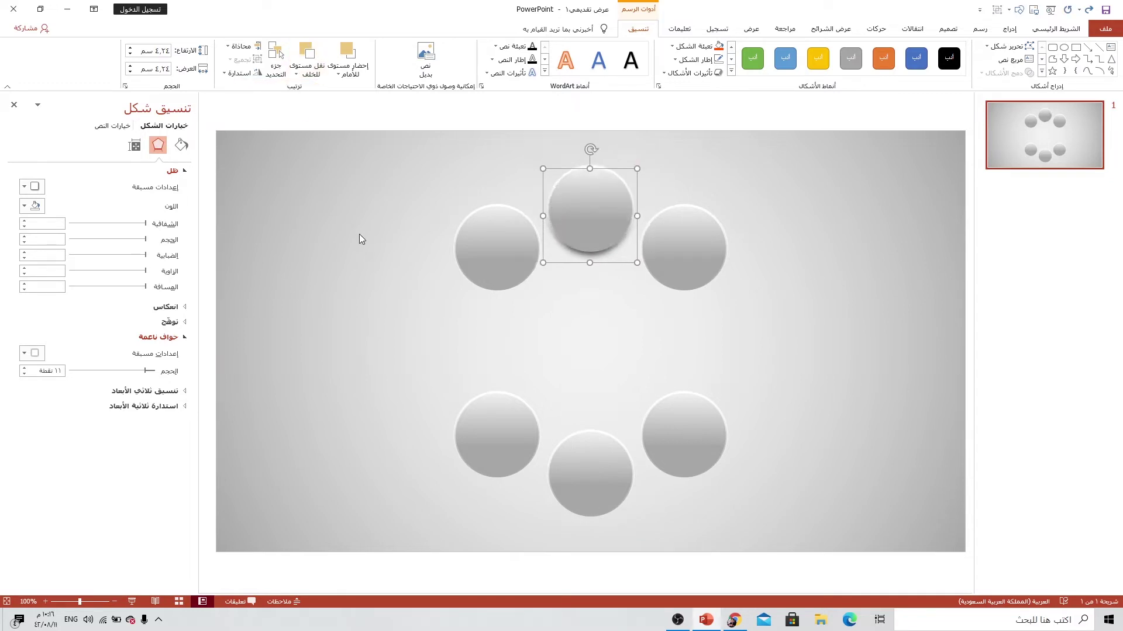
key("Down")
Step: Place dark shadow circles behind the right and left circles
left_click_drag(576, 230, 661, 258)
left_click(304, 78)
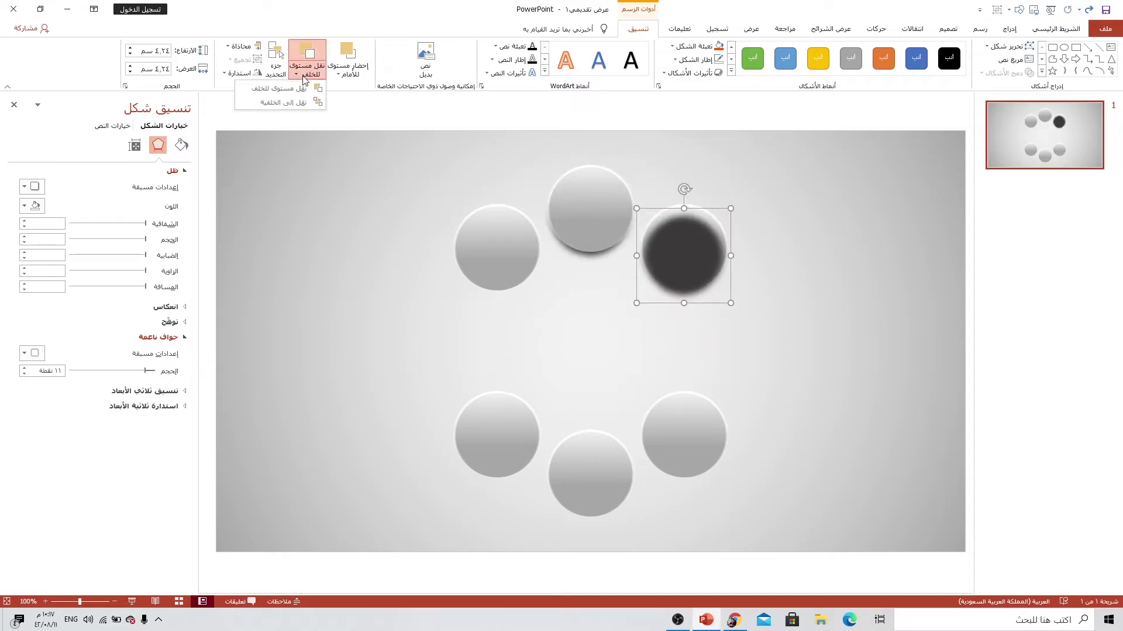
left_click(284, 103)
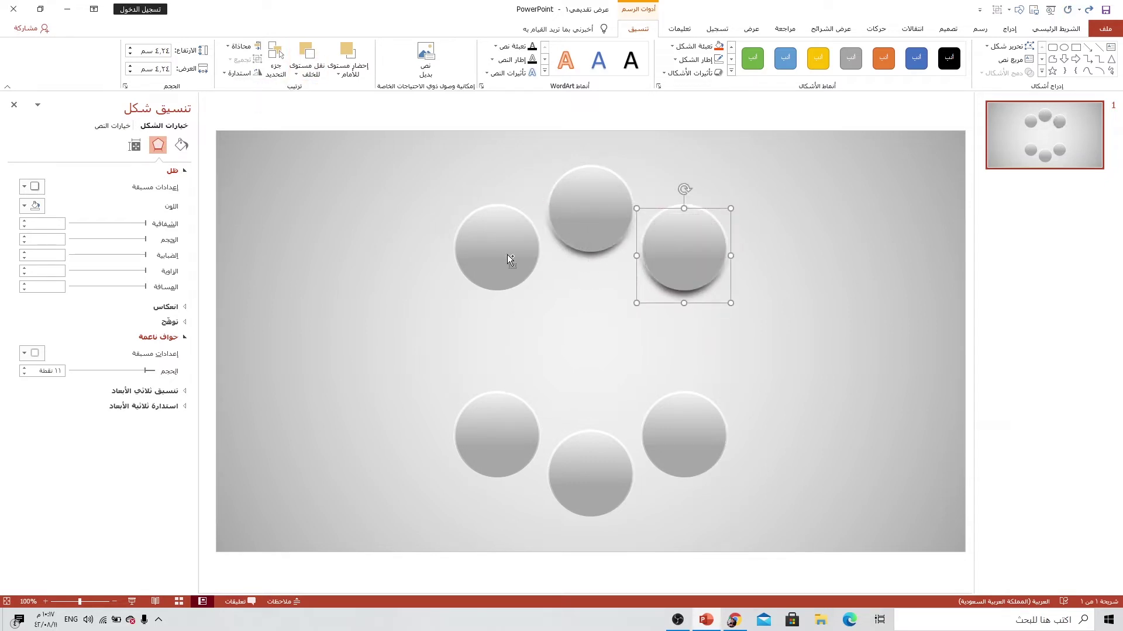
left_click_drag(673, 260, 480, 259)
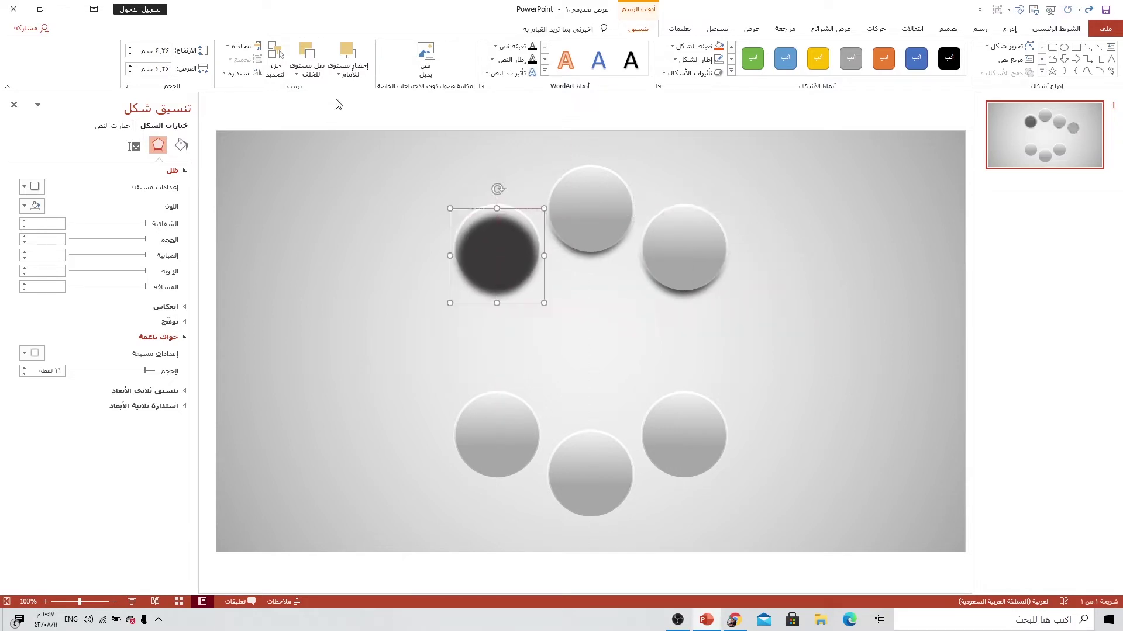
left_click(309, 74)
left_click(283, 103)
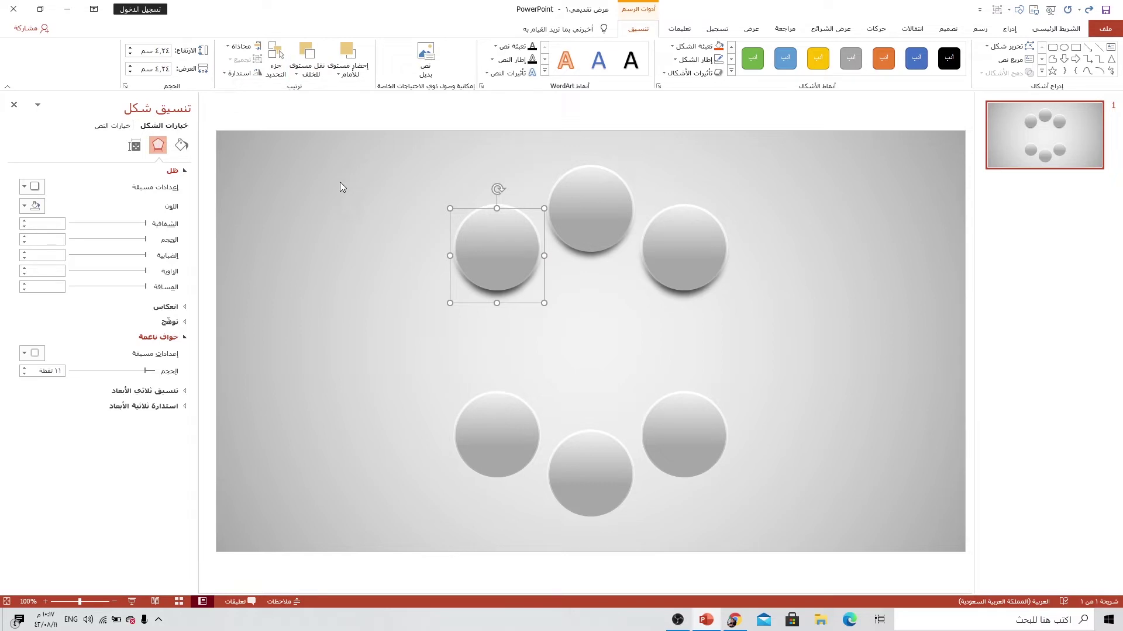
Step: Paste a dark shadow copy behind the lower-left circle, nudged slightly down
key("ctrl+v")
left_click_drag(321, 250, 511, 435)
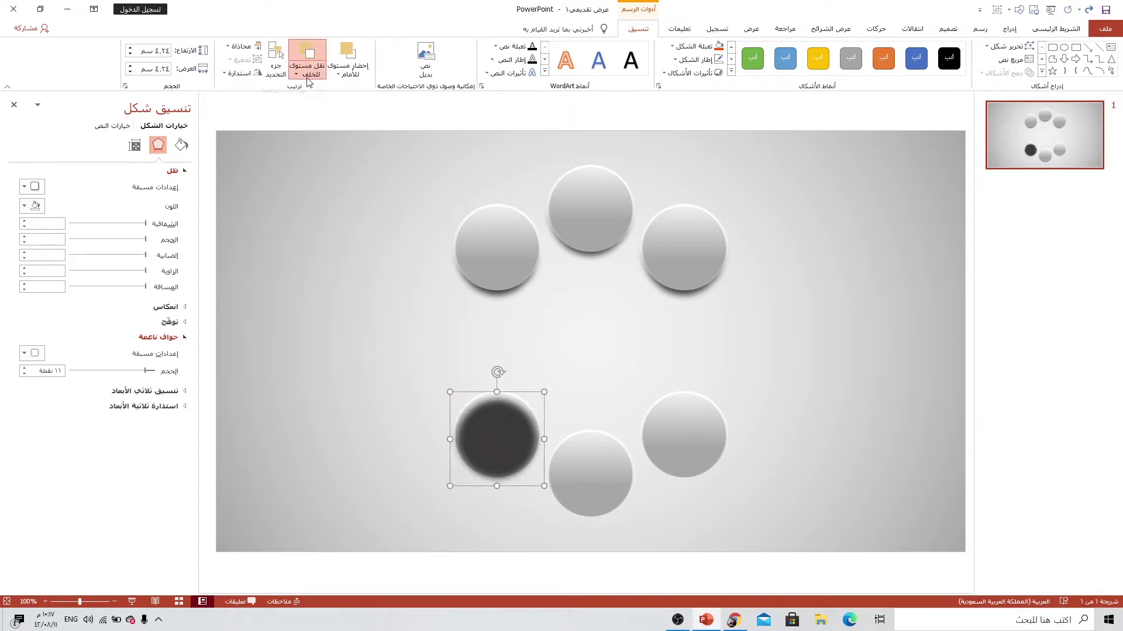
left_click(309, 73)
left_click(283, 103)
key("Down")
key("Down")
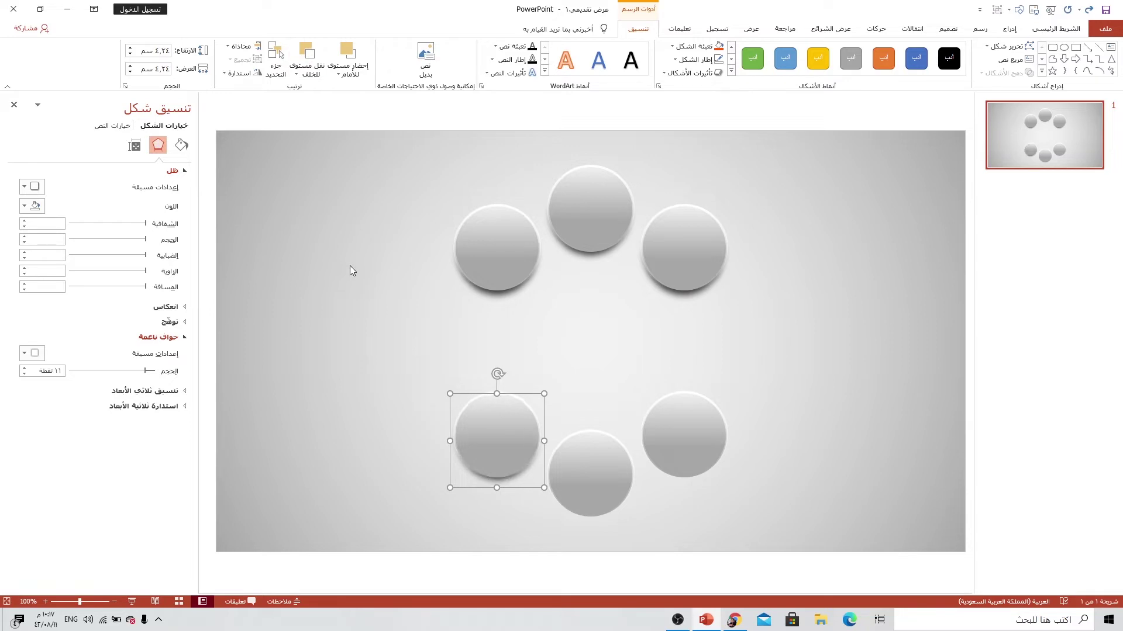
key("Down")
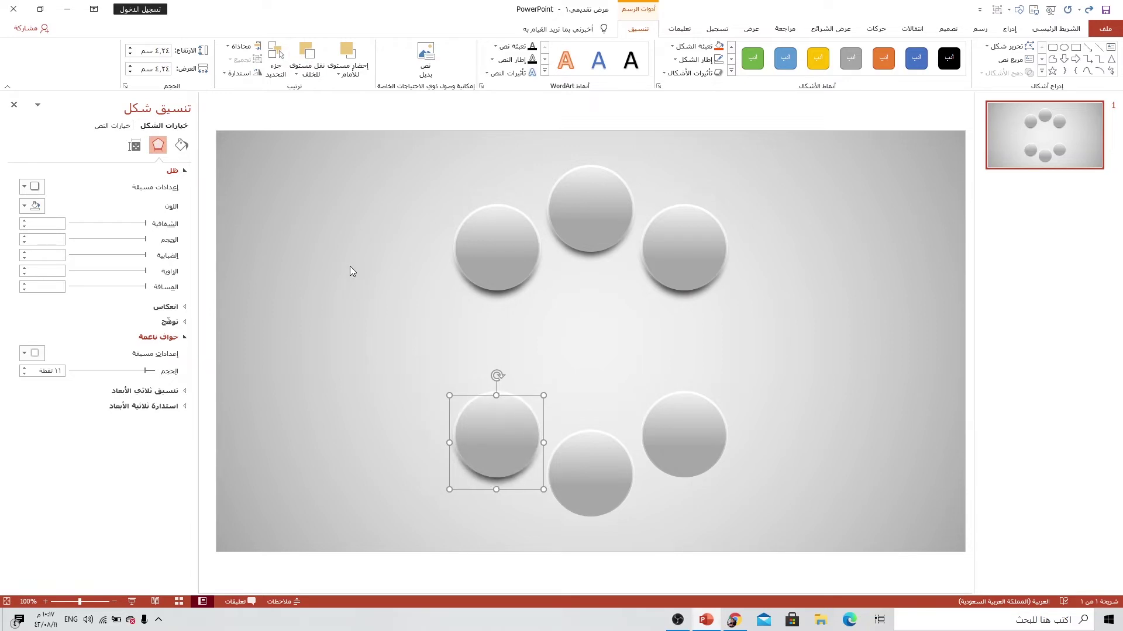
key("Down")
key("Down")
key("Down")
key("Down")
key("Down")
key("Down")
key("Down")
key("Down")
key("Down")
key("Down")
Step: Tuck dark shadow circles behind the bottom-centre and bottom-right circles
left_click_drag(490, 527, 584, 381)
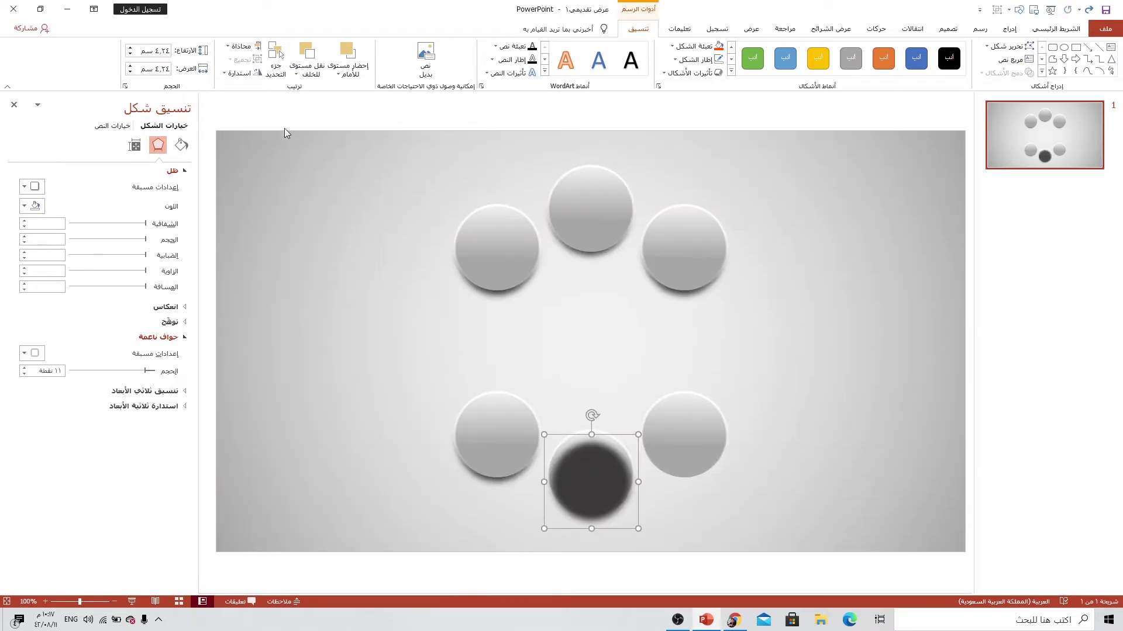
left_click(297, 74)
left_click(294, 101)
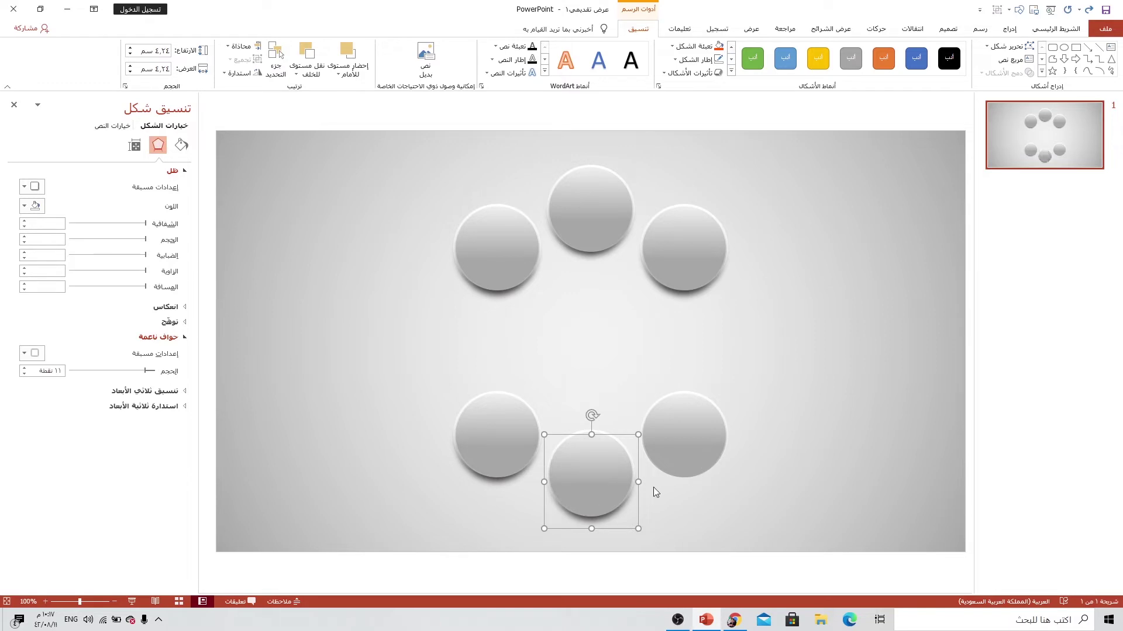
left_click_drag(611, 496, 694, 460)
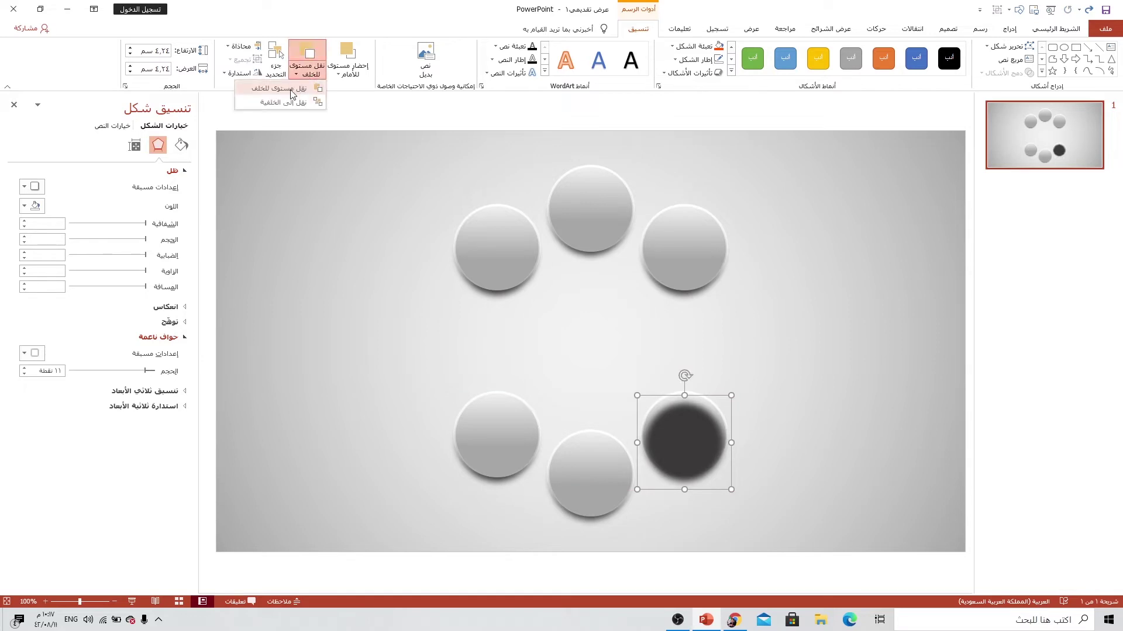
key("ctrl+shift+[")
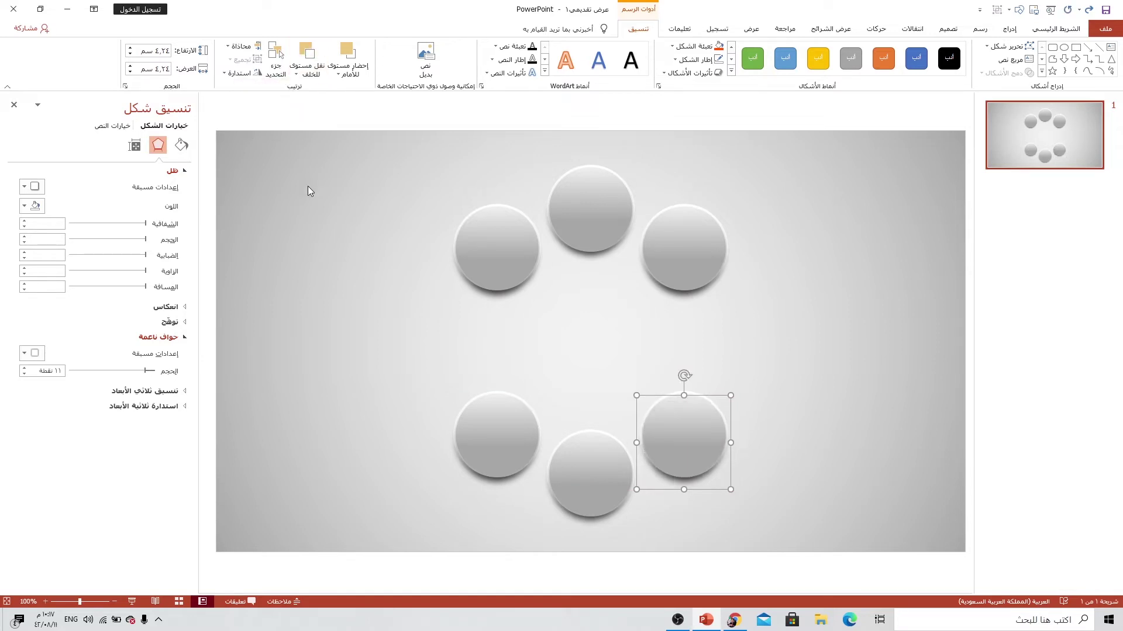
Step: Draw a larger oval and align it to the horizontal and vertical centre of the slide
left_click(420, 327)
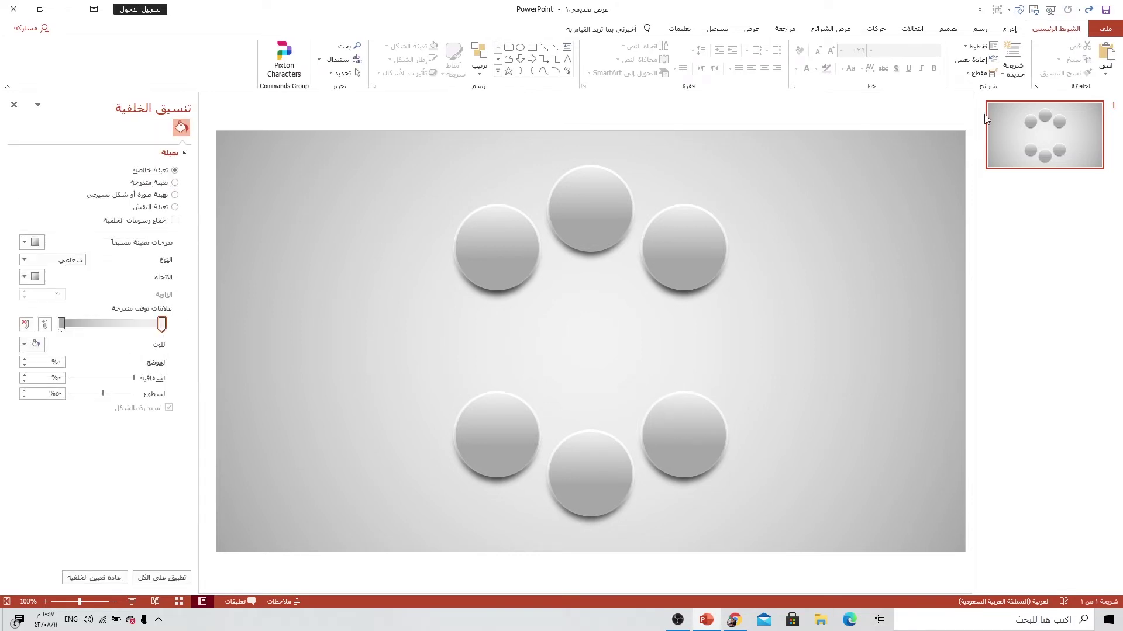
left_click(1010, 28)
left_click(934, 75)
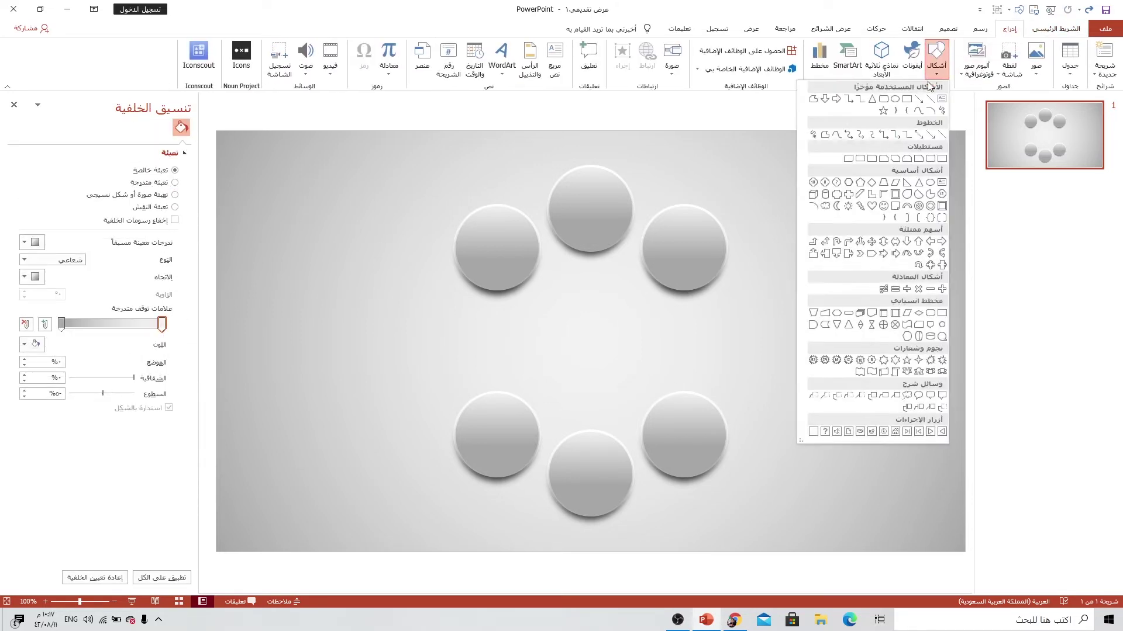
left_click(895, 99)
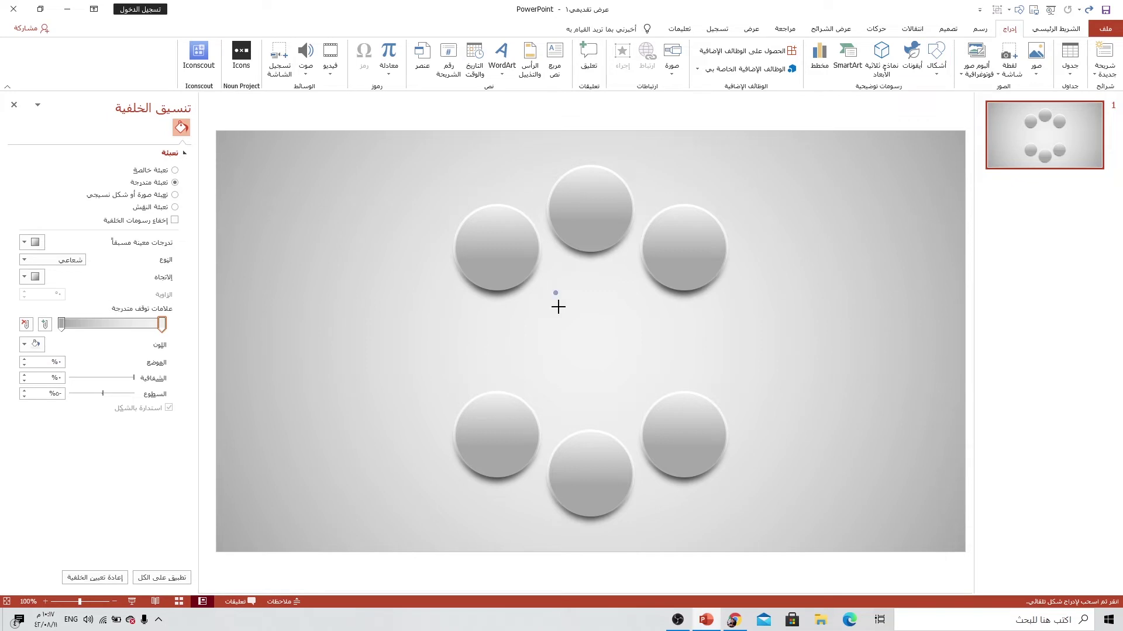
left_click_drag(557, 307, 685, 422)
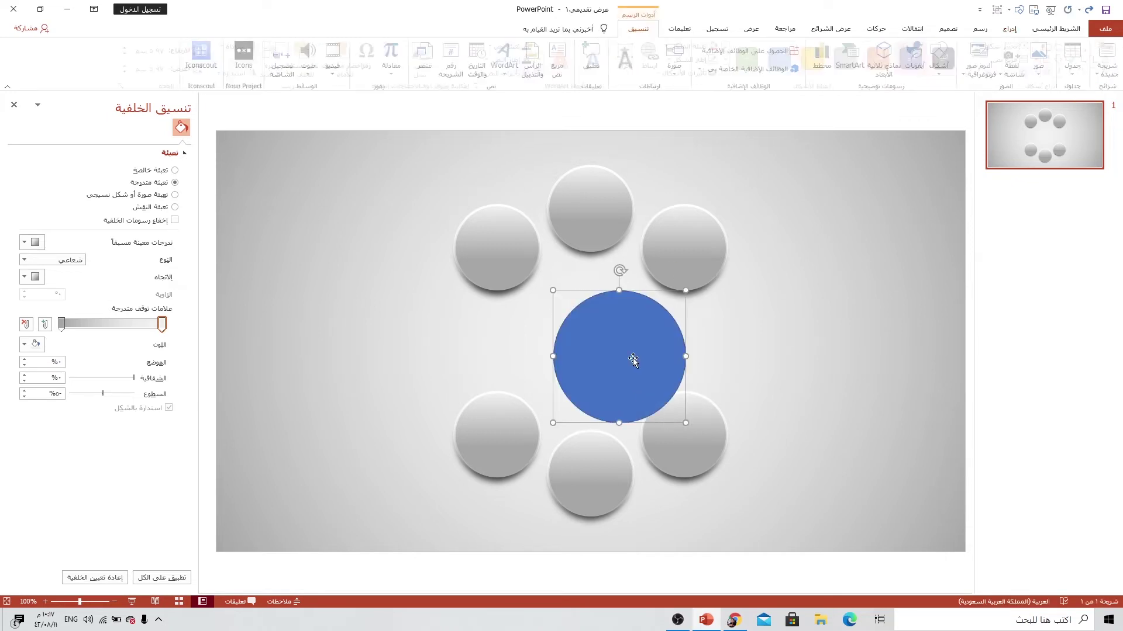
left_click_drag(634, 359, 604, 336)
left_click(241, 46)
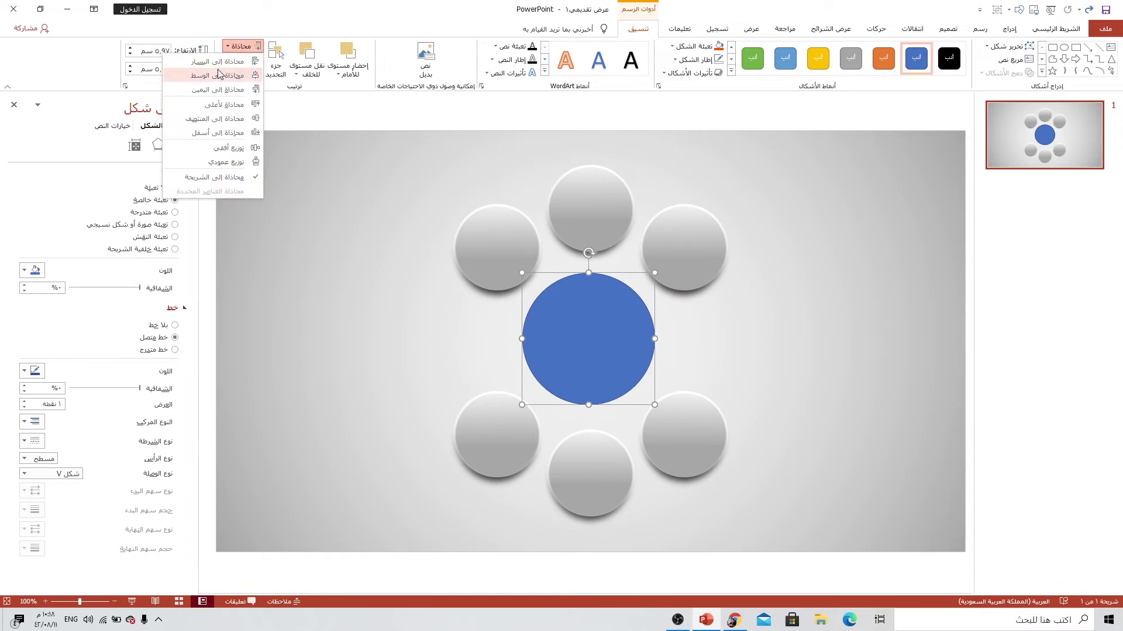
left_click(218, 74)
left_click(241, 45)
left_click(214, 118)
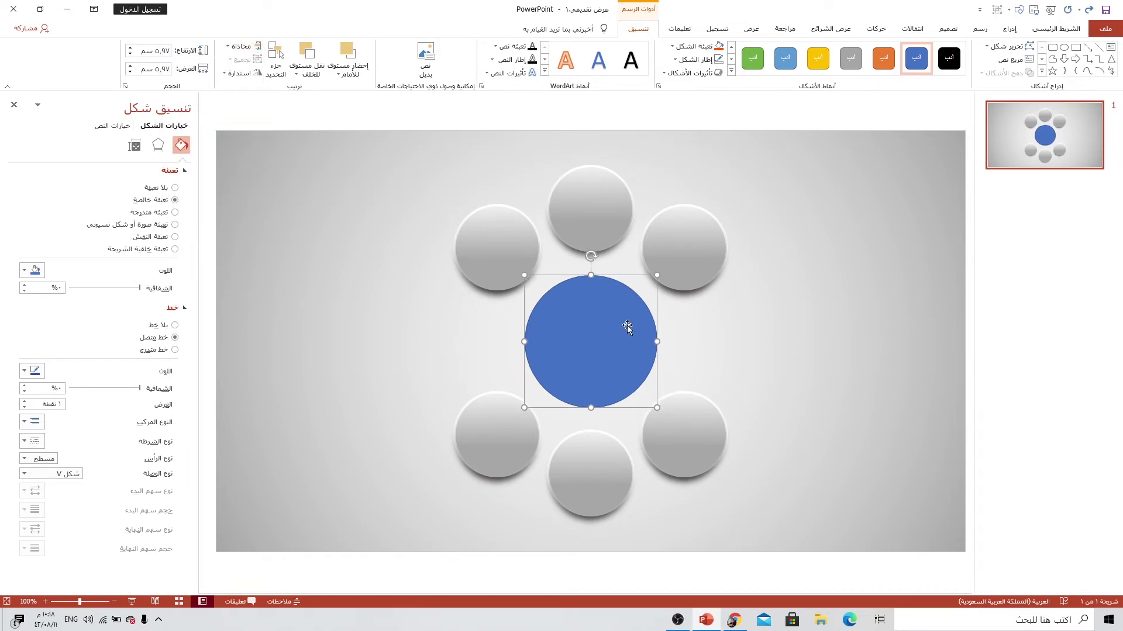
Step: Copy the top circle's grey gradient formatting onto the centre circle with Format Painter
left_click(609, 210)
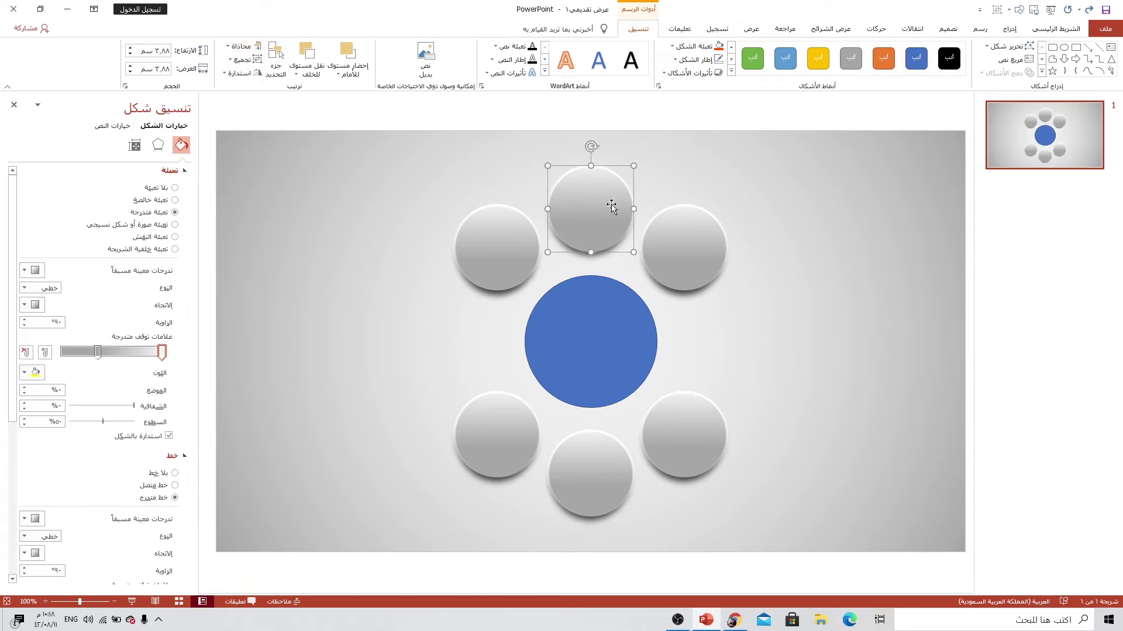
left_click(1056, 28)
left_click(1074, 73)
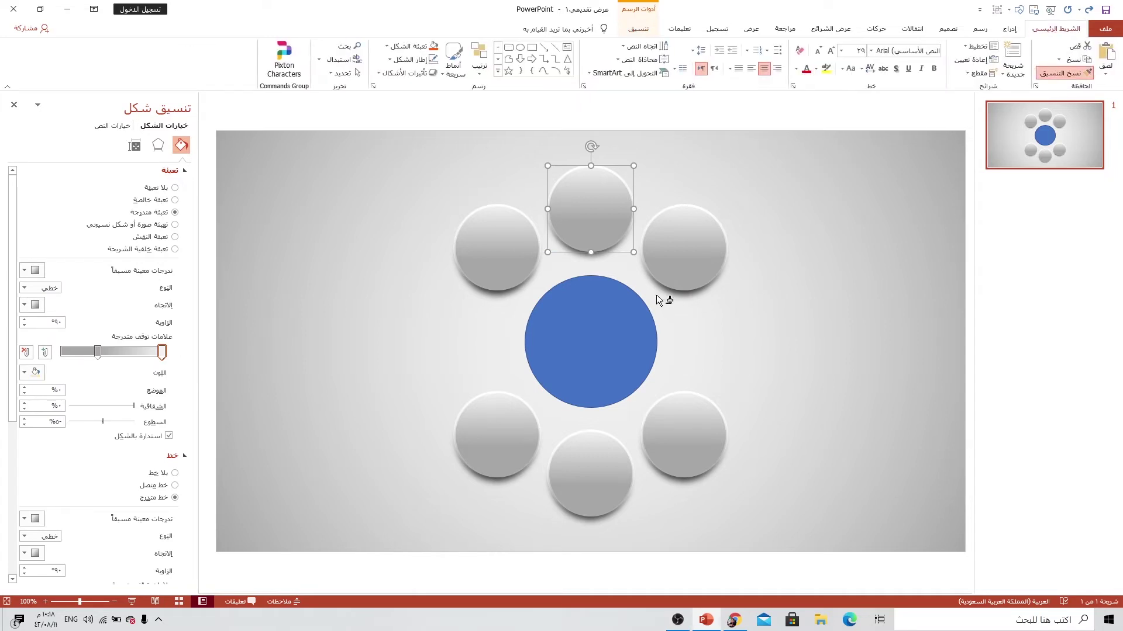
left_click(601, 314)
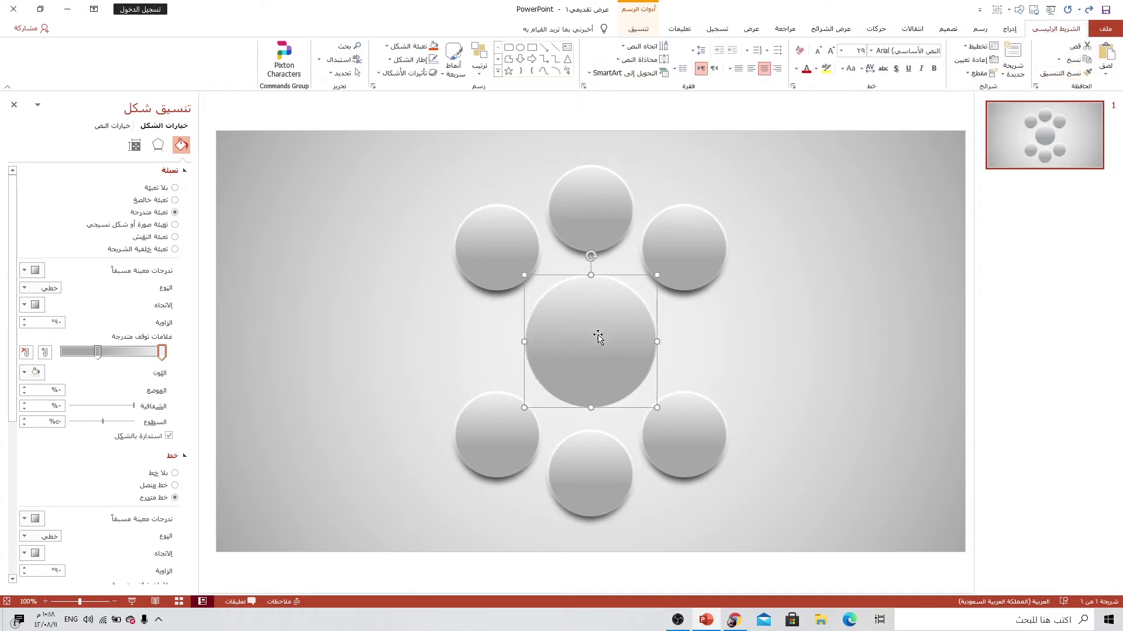
Step: Place an enlarged dark shadow behind the centre circle, offset slightly left and down
left_click(690, 298)
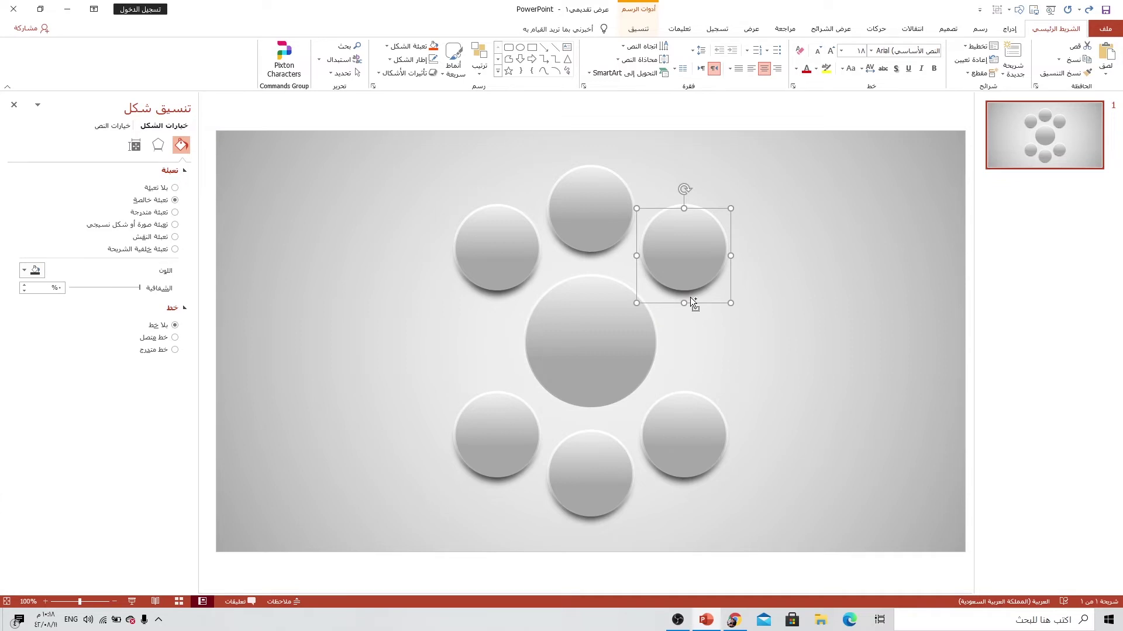
left_click_drag(689, 297, 521, 403)
left_click_drag(586, 369, 583, 376)
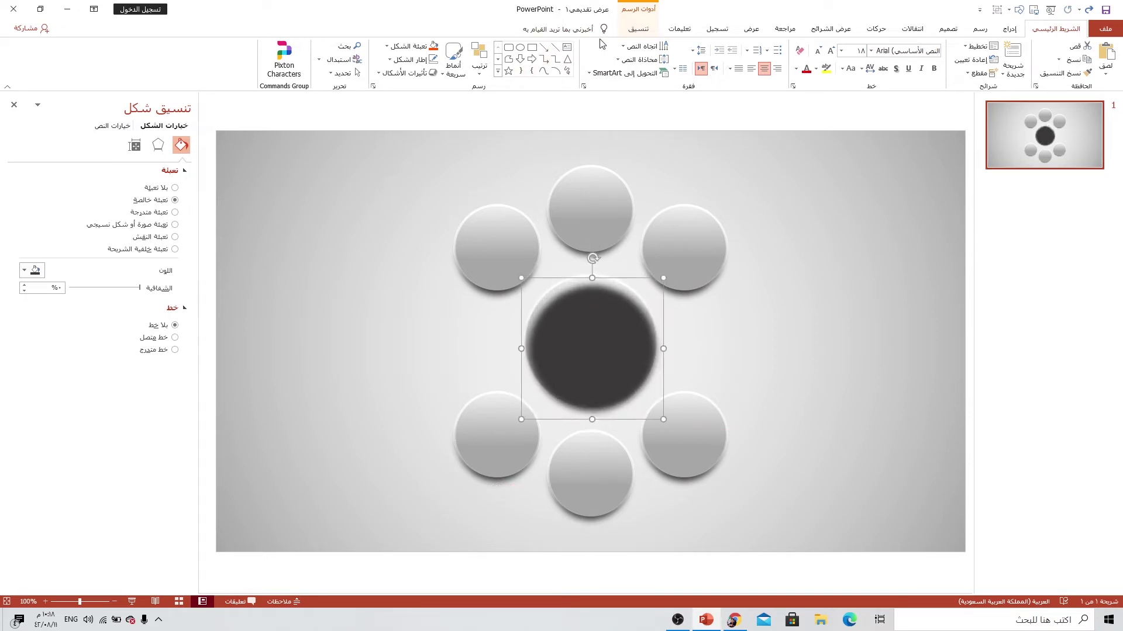
left_click(638, 29)
left_click(307, 70)
left_click(303, 102)
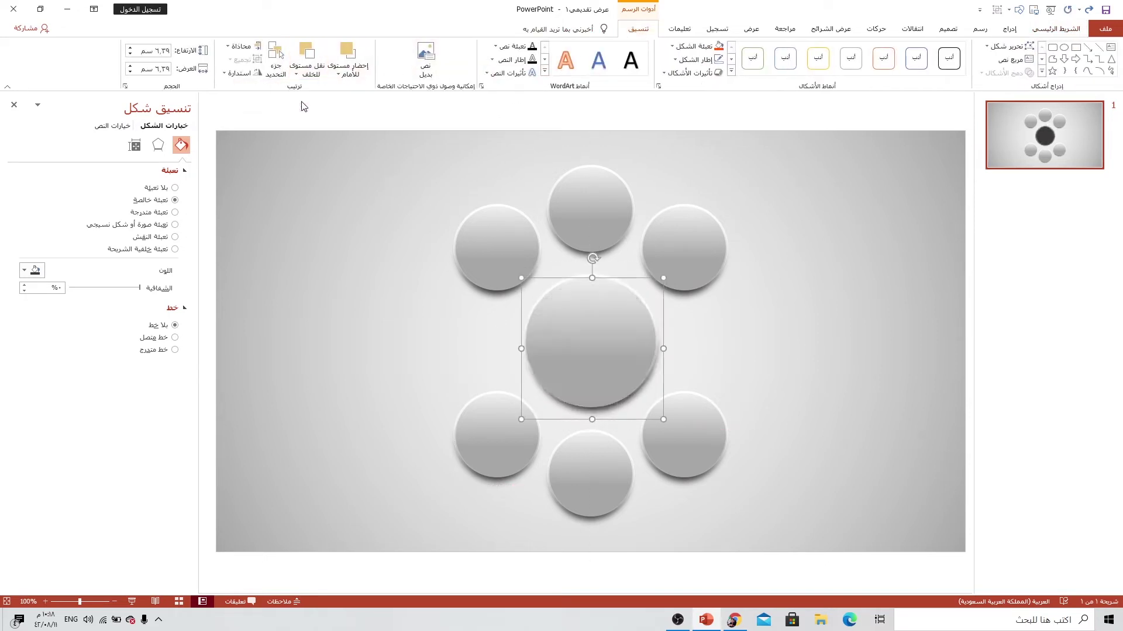
key("Down")
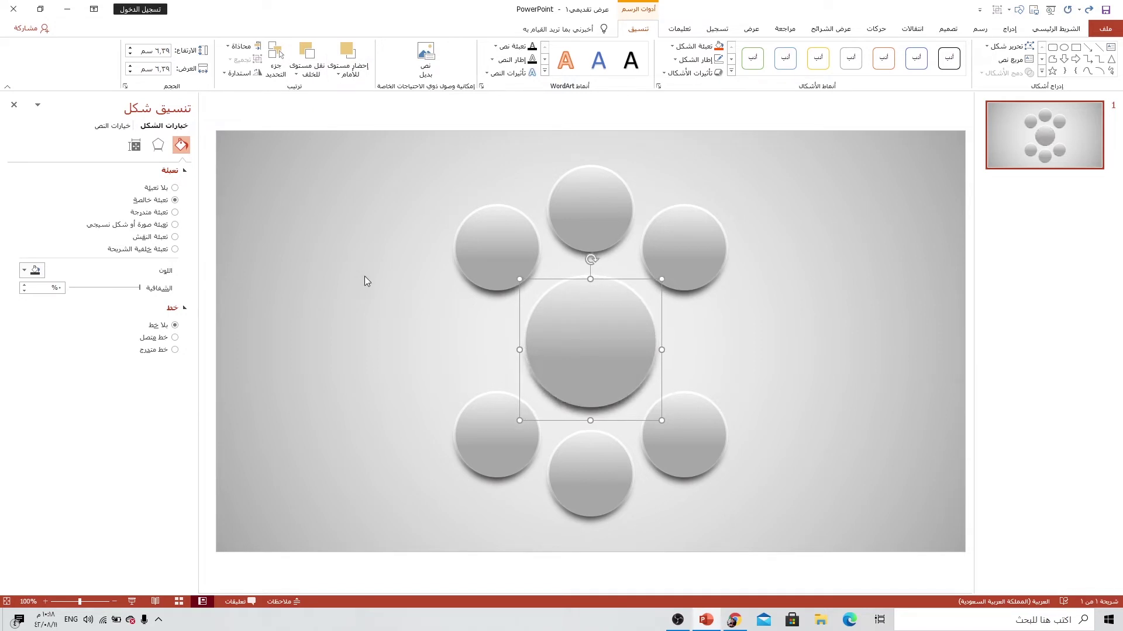
key("Left")
key("Down")
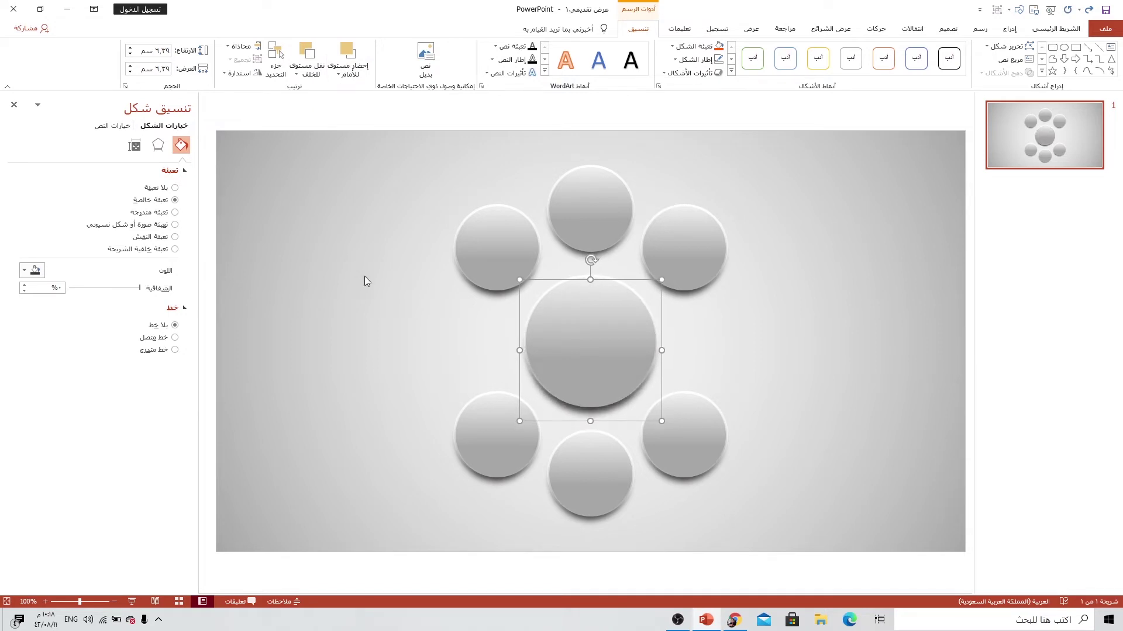
left_click(364, 276)
left_click(1009, 29)
Step: Draw a thick right arrow left of the centre circle, 3.88 cm tall, with a longer head
left_click(936, 69)
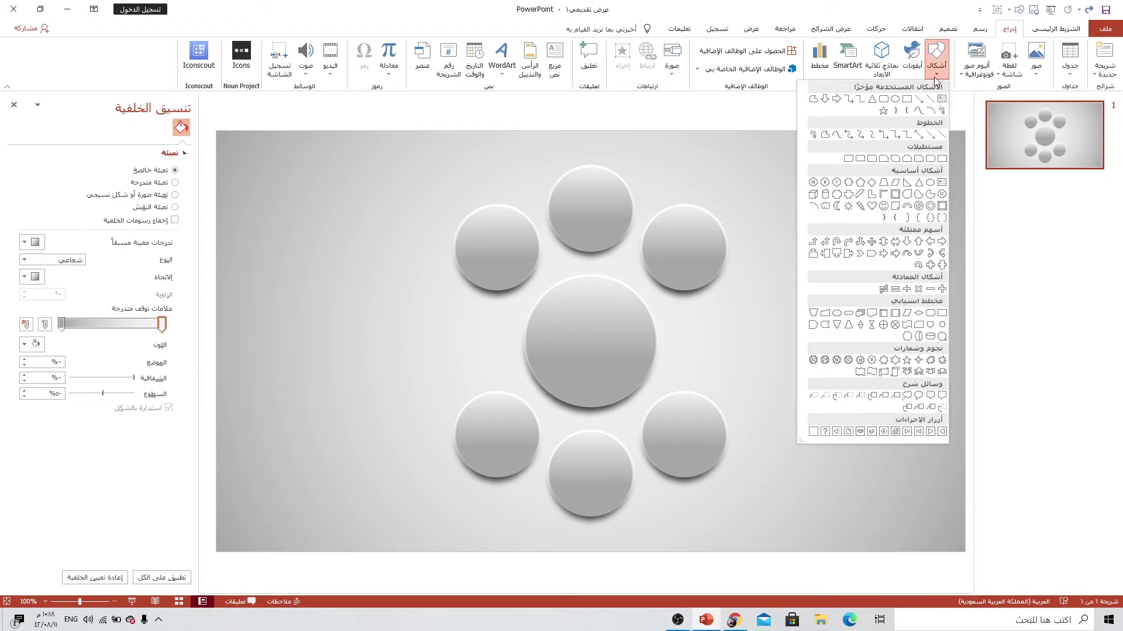
left_click(942, 246)
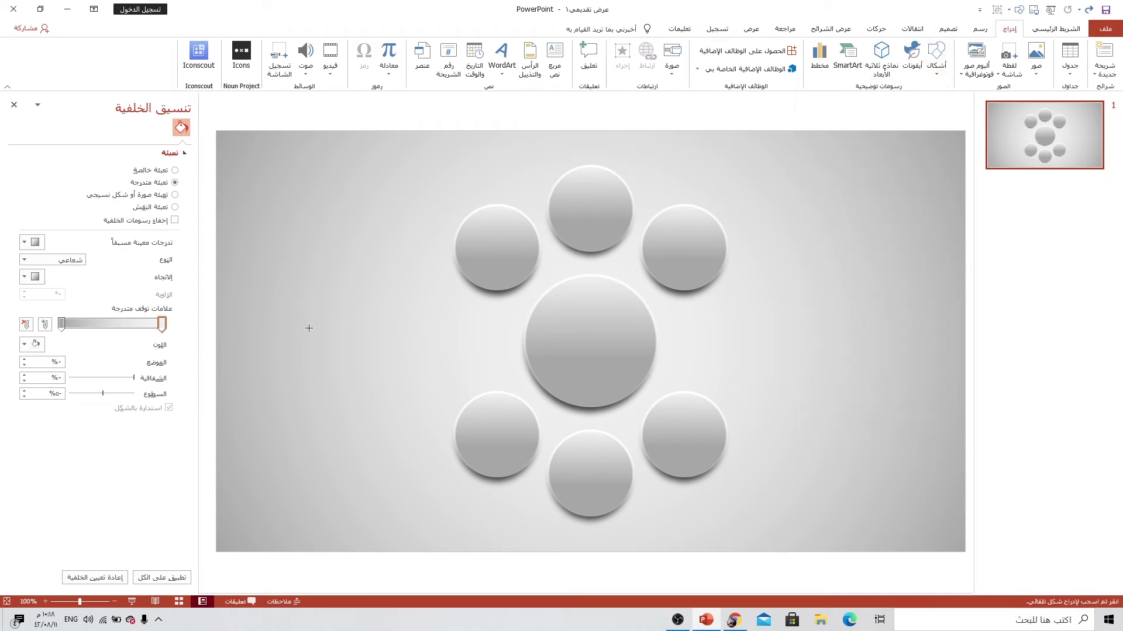
mouse_move(361, 299)
left_mouse_down()
mouse_move(394, 366)
mouse_move(479, 373)
left_mouse_up()
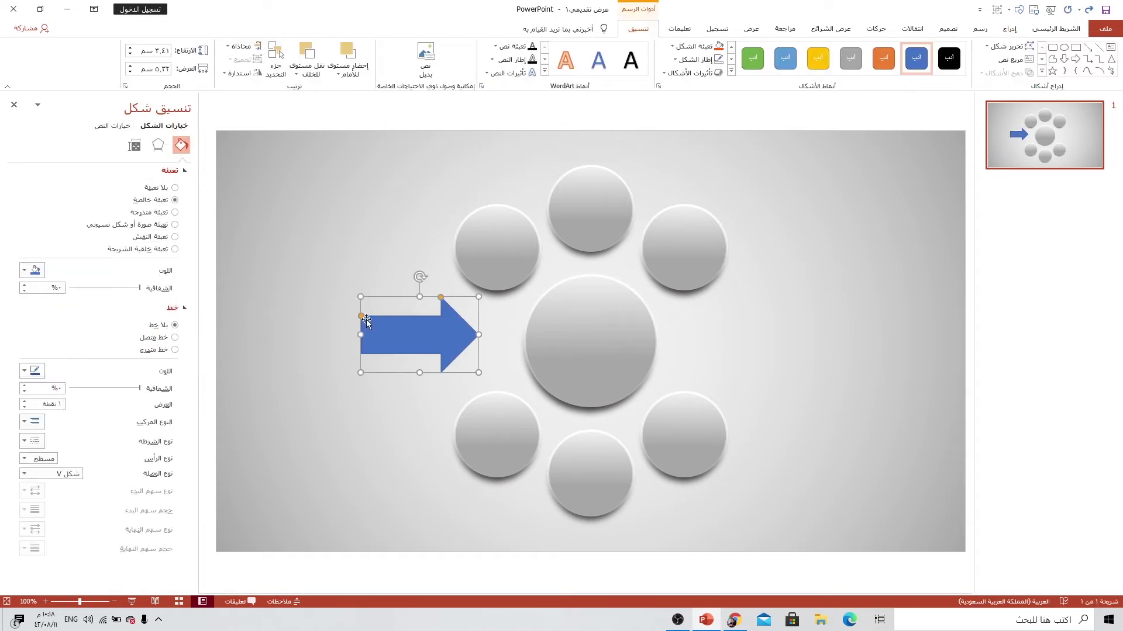
left_click_drag(360, 317, 359, 307)
left_click_drag(478, 334, 495, 333)
left_click_drag(457, 299, 447, 295)
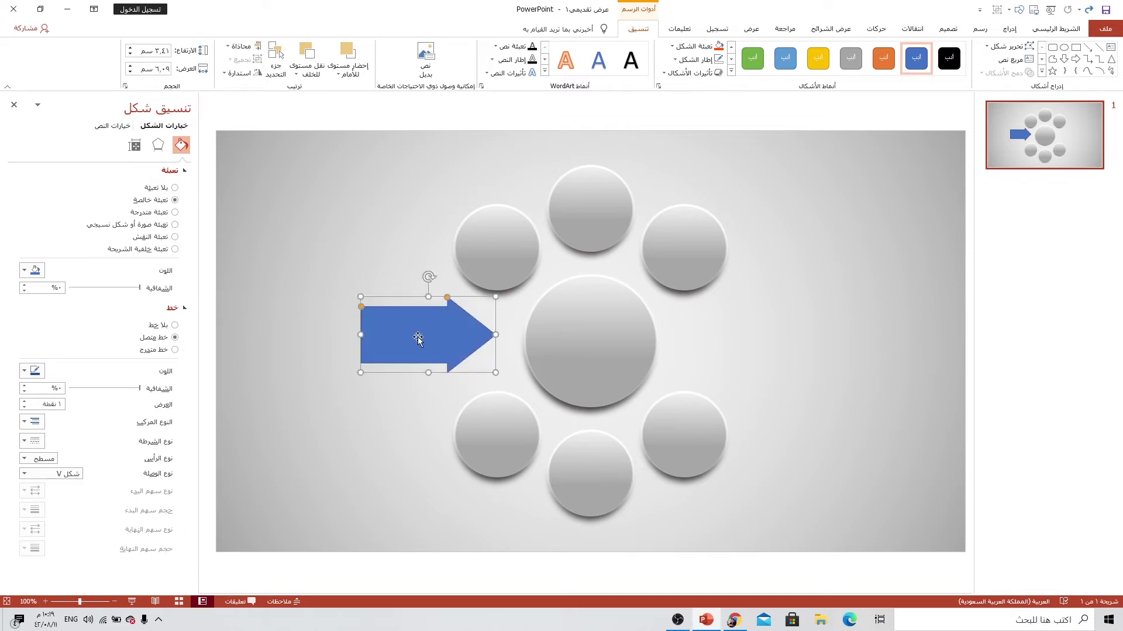
left_click_drag(417, 337, 334, 342)
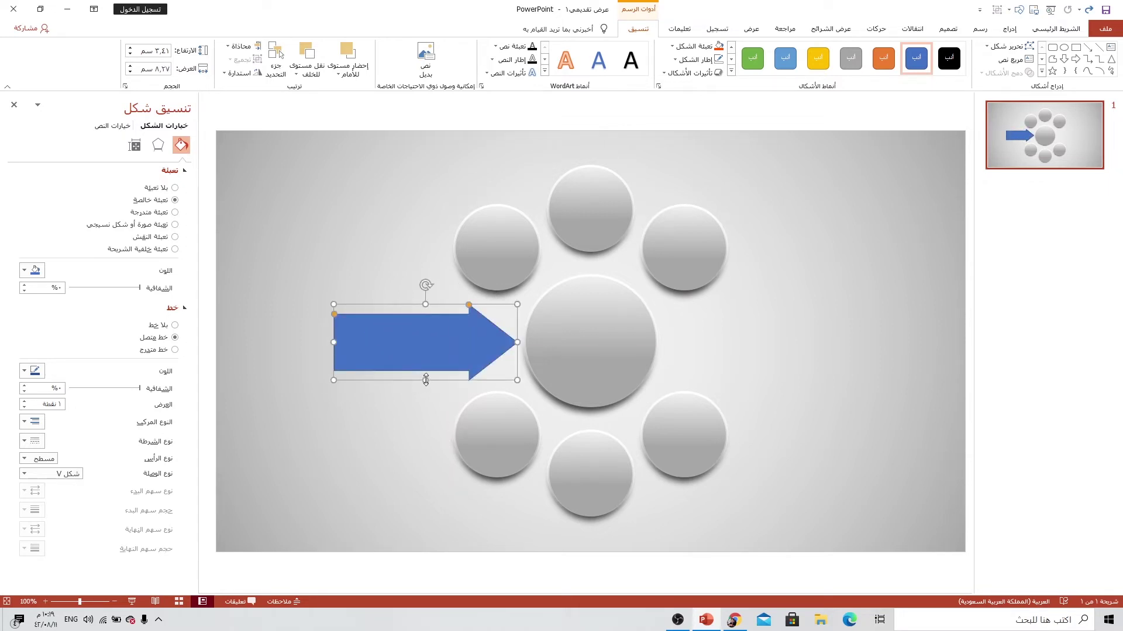
left_click_drag(425, 380, 425, 391)
left_click_drag(433, 353, 433, 350)
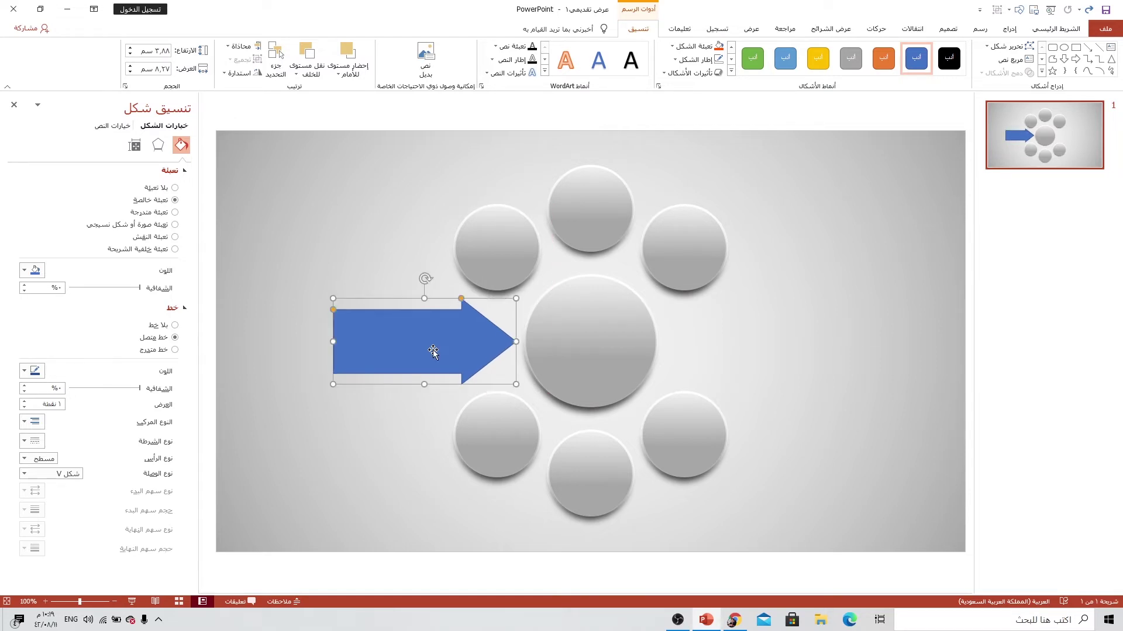
Step: Copy the centre circle's grey gradient onto the arrow with Format Painter
left_click(577, 342)
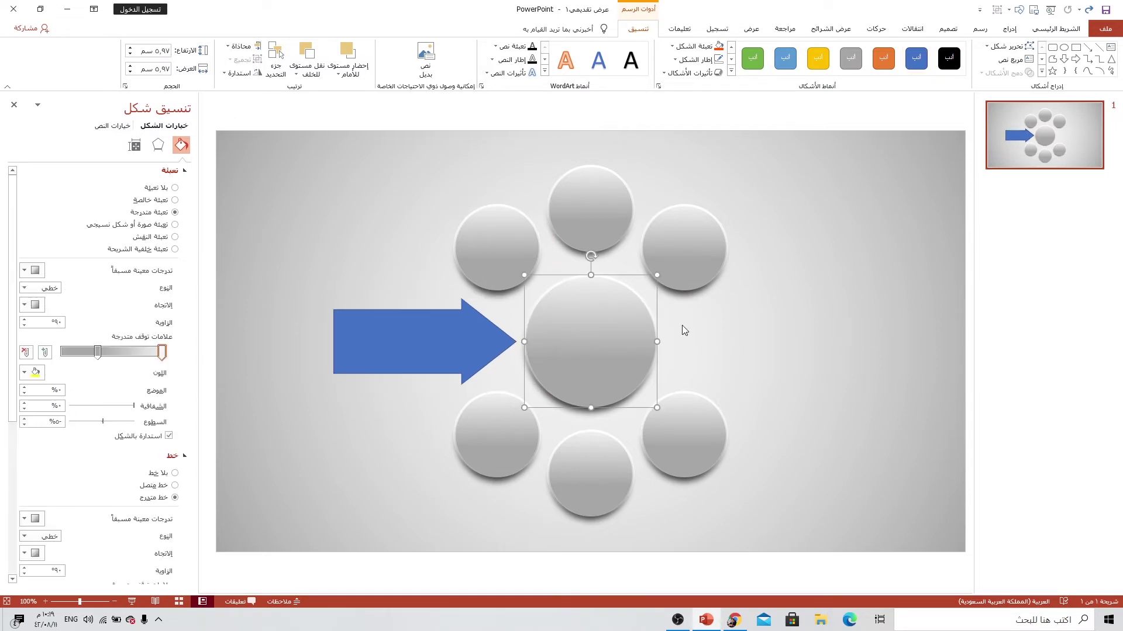
left_click(1050, 30)
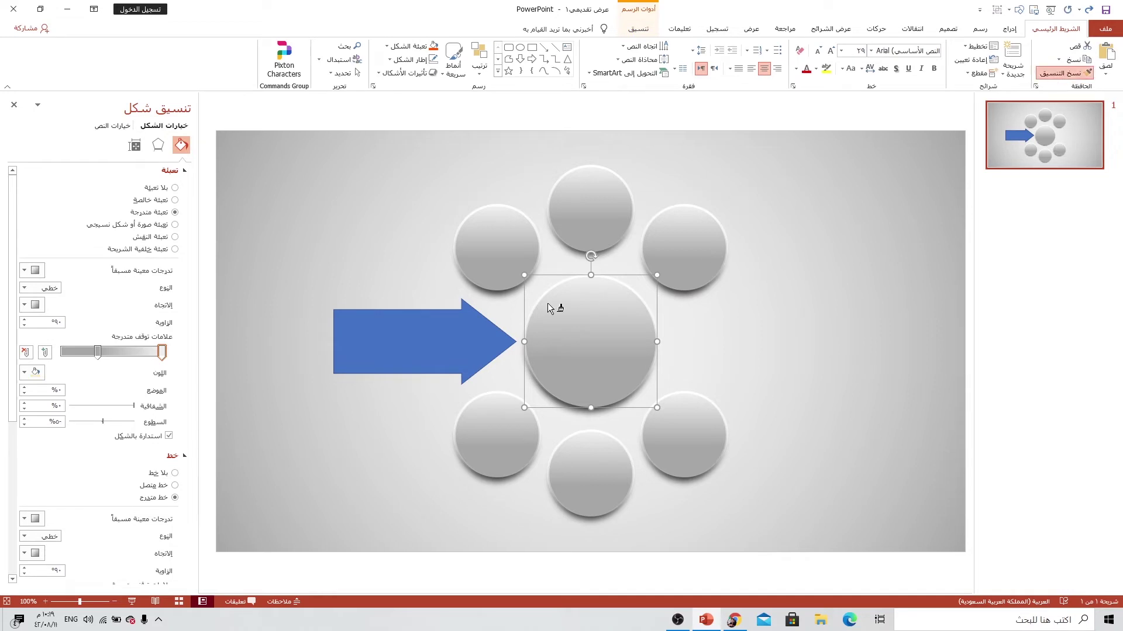
left_click(475, 326)
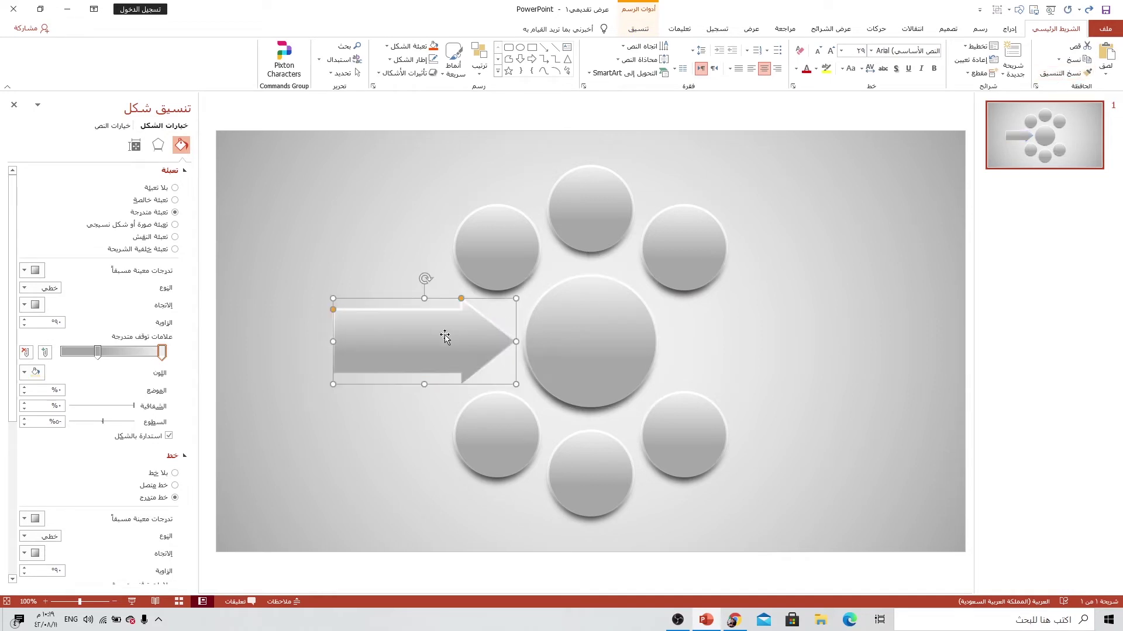
Step: Duplicate the grey arrow, flip the copy horizontally, and place it right of the central circle
key("Escape")
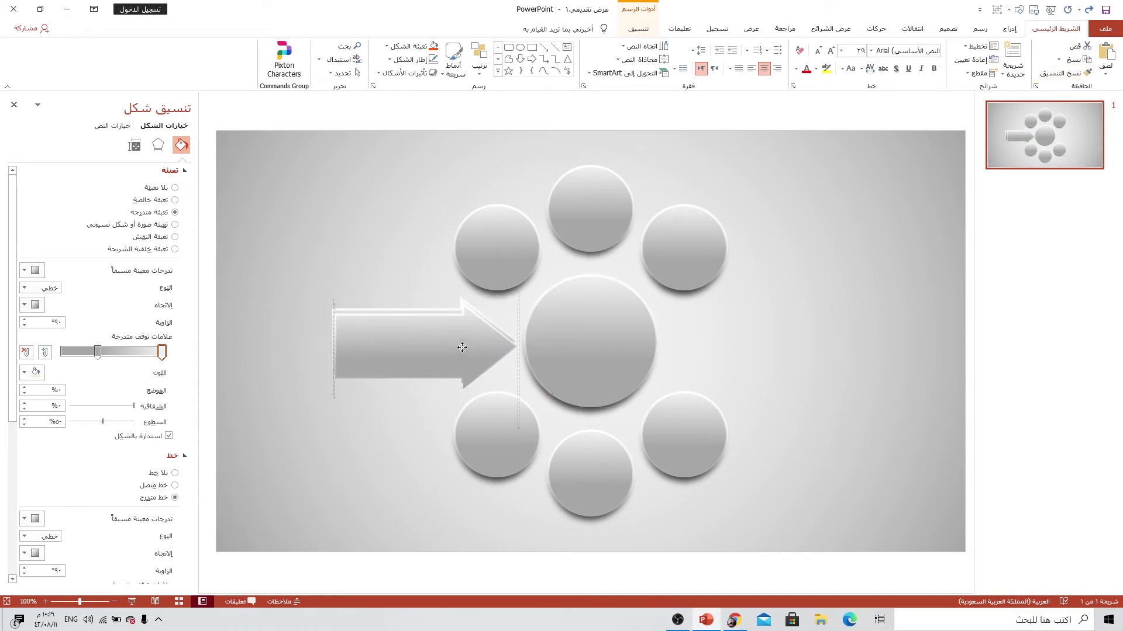
left_click(462, 345)
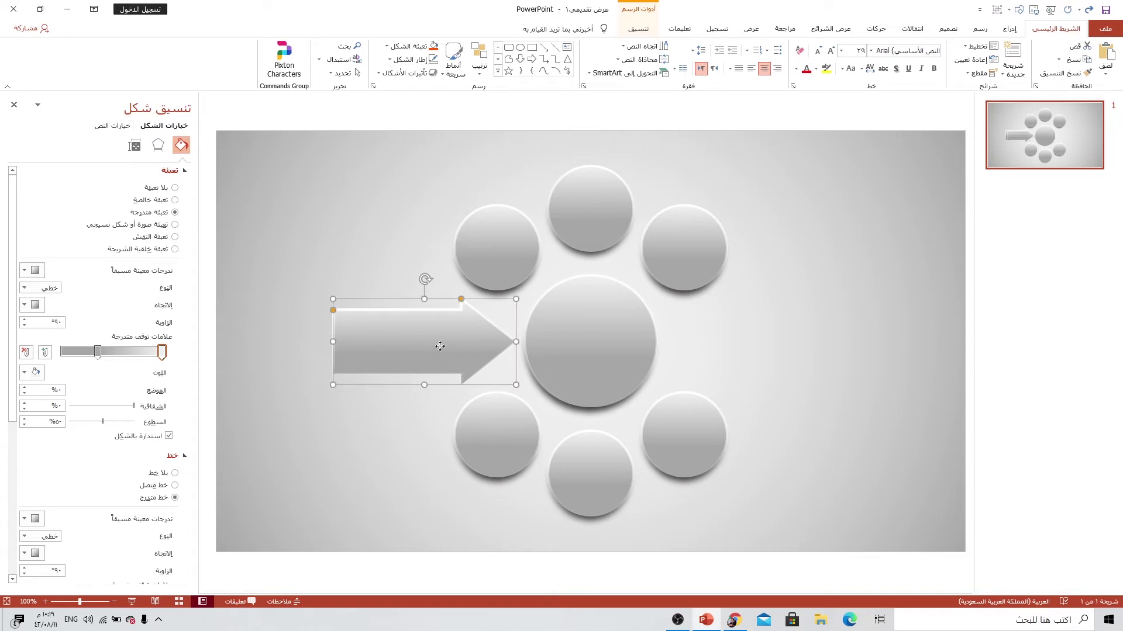
key("Escape")
left_click(439, 349)
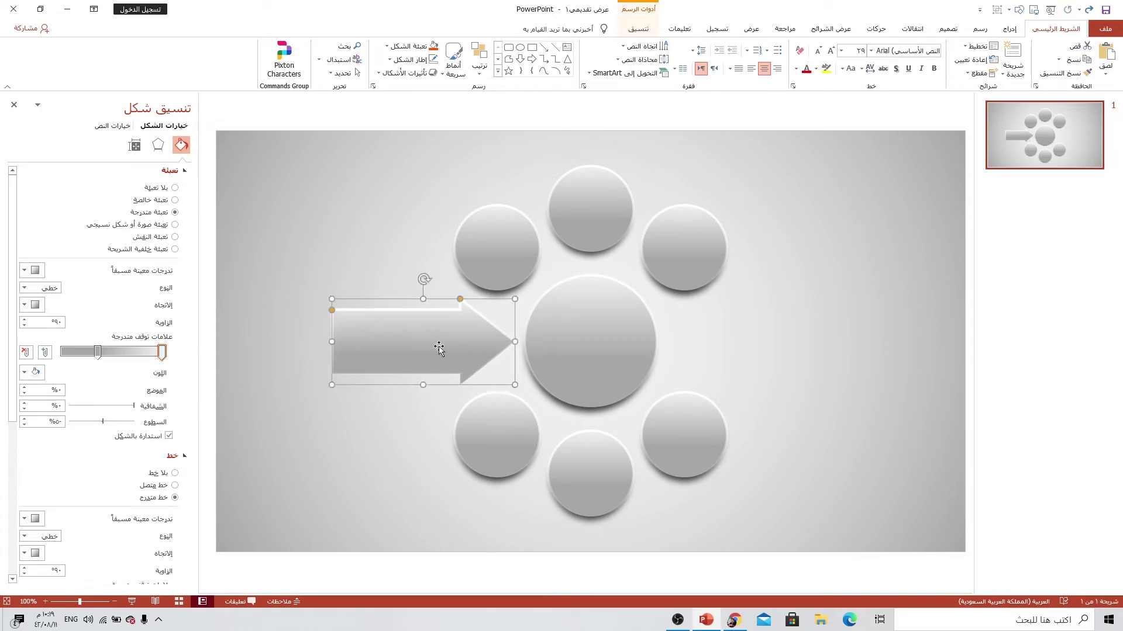
left_click(638, 28)
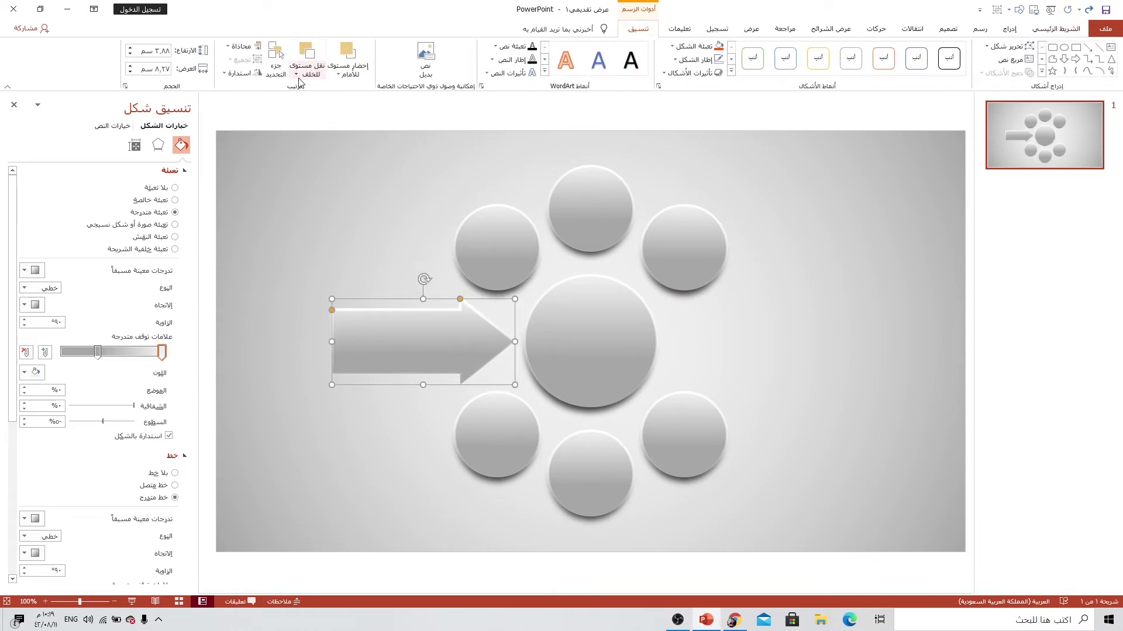
left_click(239, 73)
left_click(222, 131)
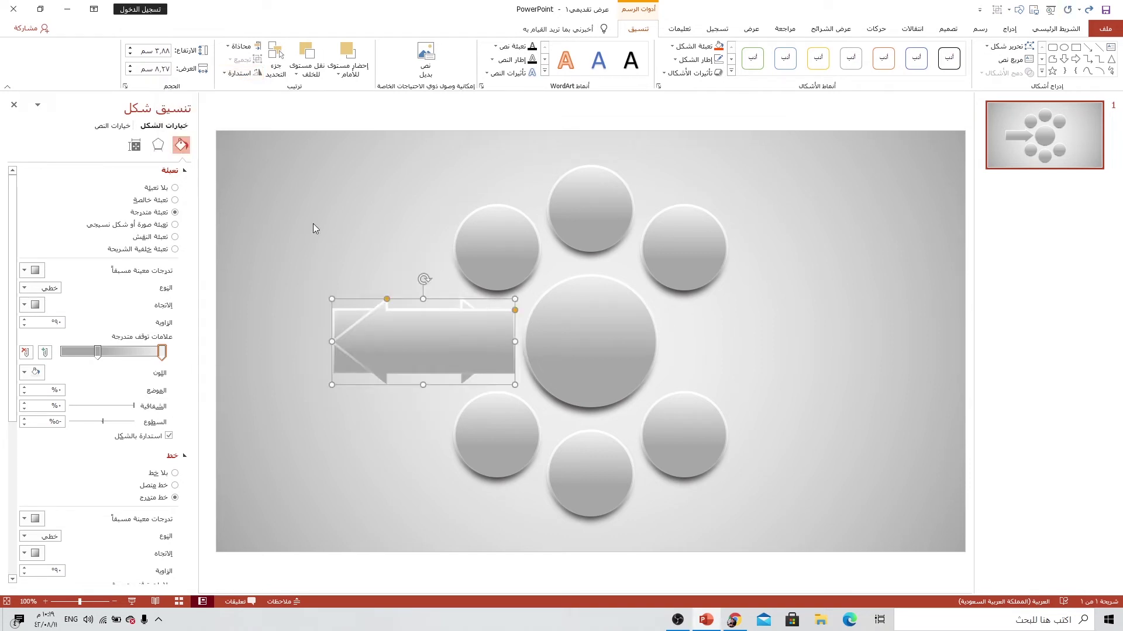
left_click_drag(448, 335, 746, 347)
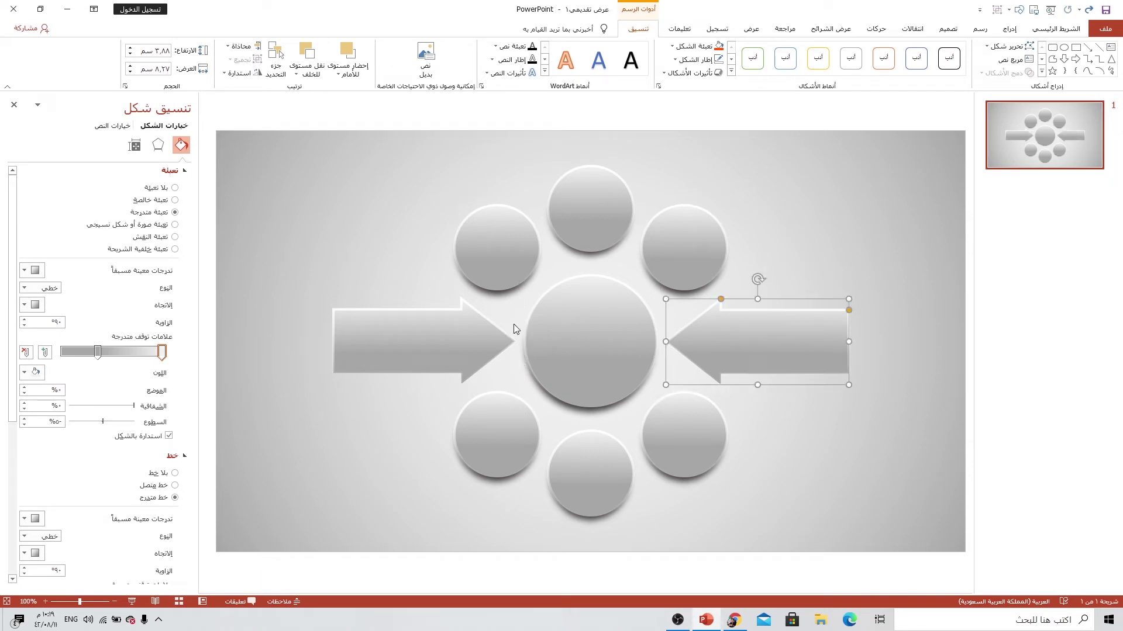
left_click(470, 324, "shift")
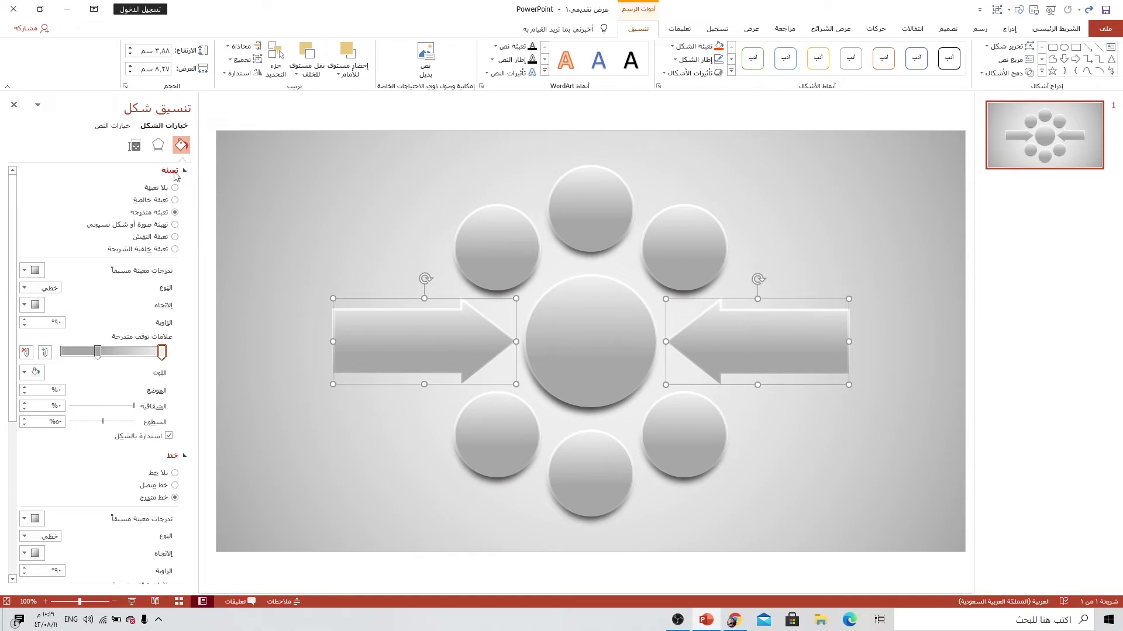
Step: Give both arrows an outer shadow preset with 40% transparency and 4 pt distance
left_click(158, 145)
left_click(26, 185)
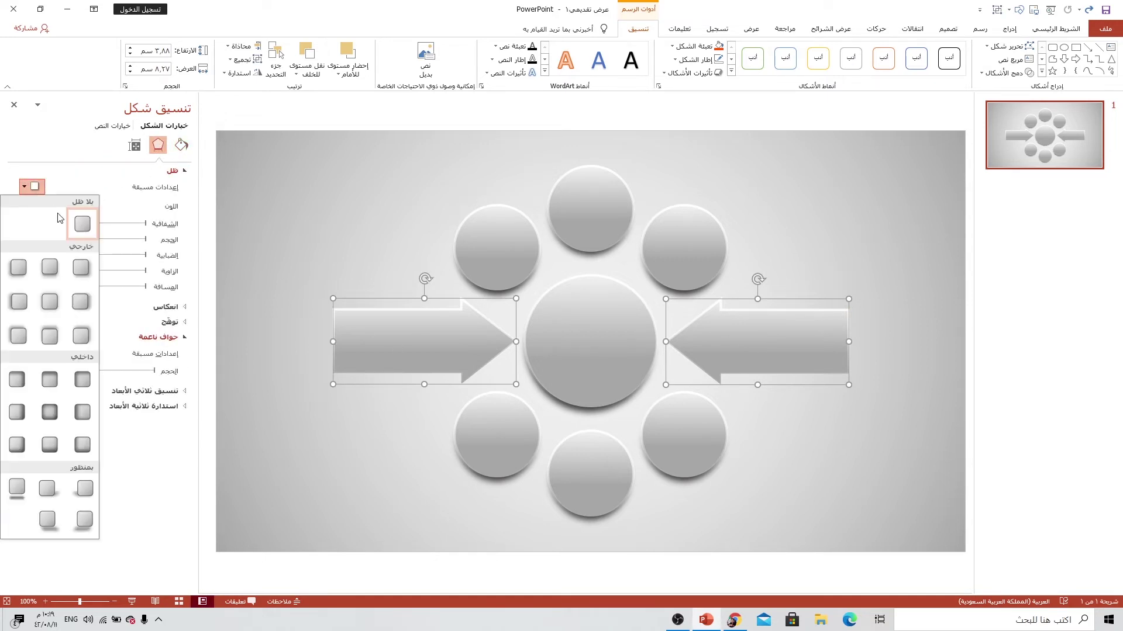
left_click(62, 271)
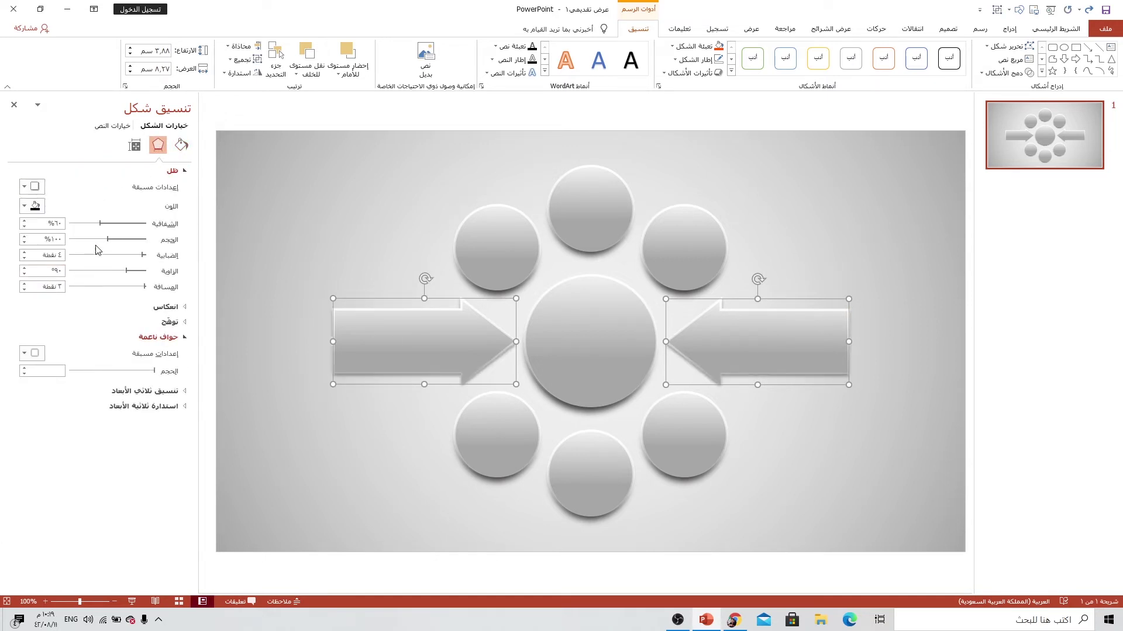
left_click_drag(100, 226, 115, 225)
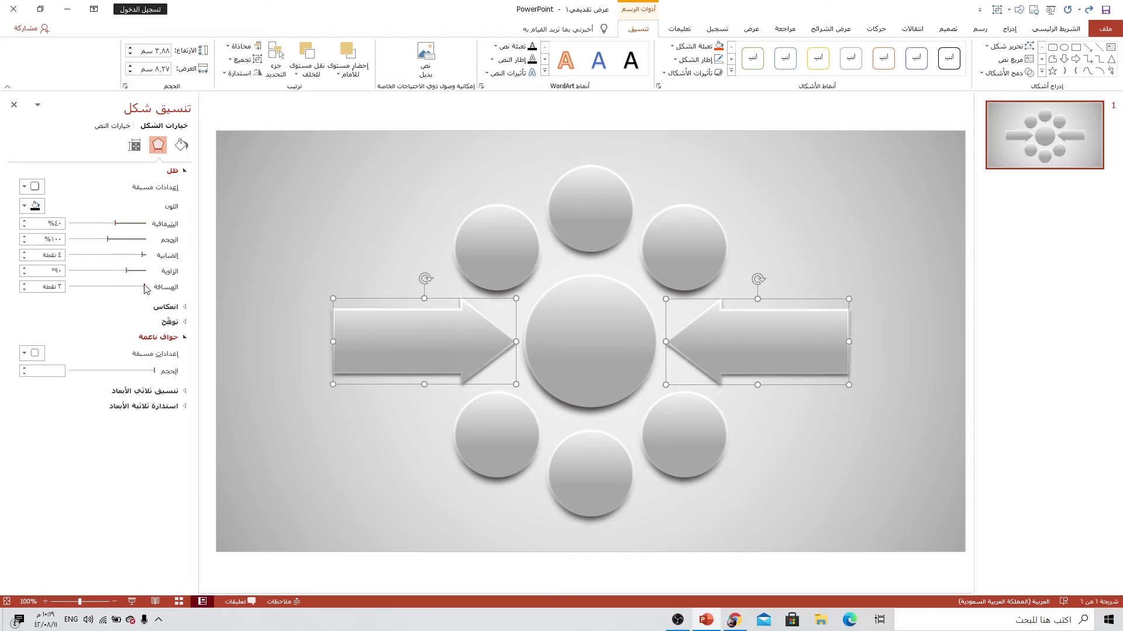
left_click_drag(147, 288, 142, 286)
left_click_drag(146, 286, 147, 286)
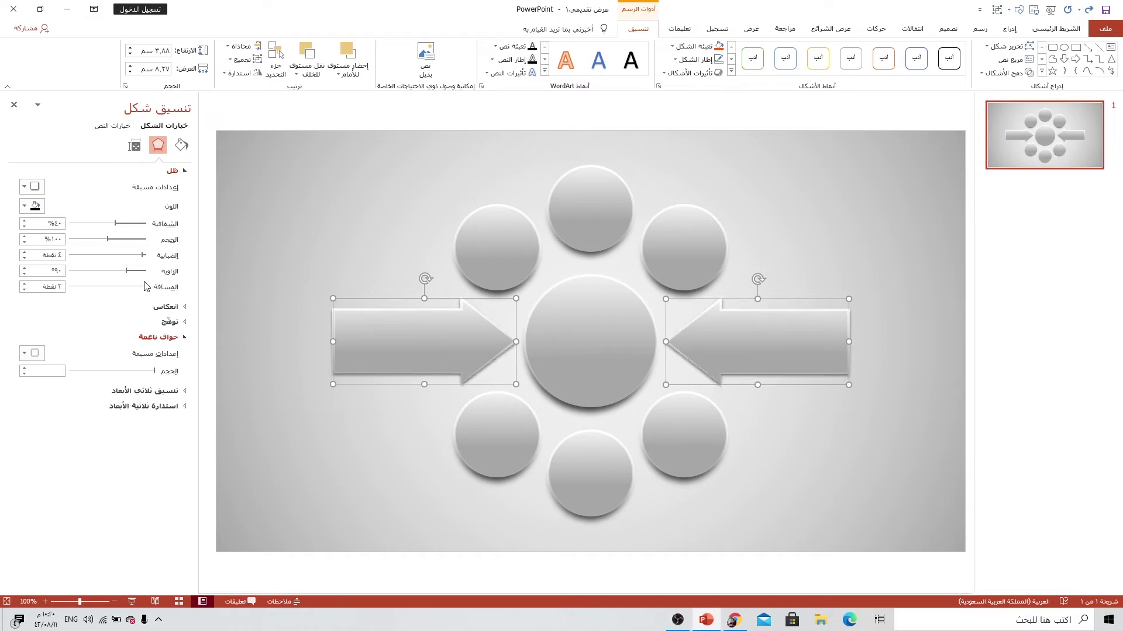
left_click(25, 283)
left_click(24, 284)
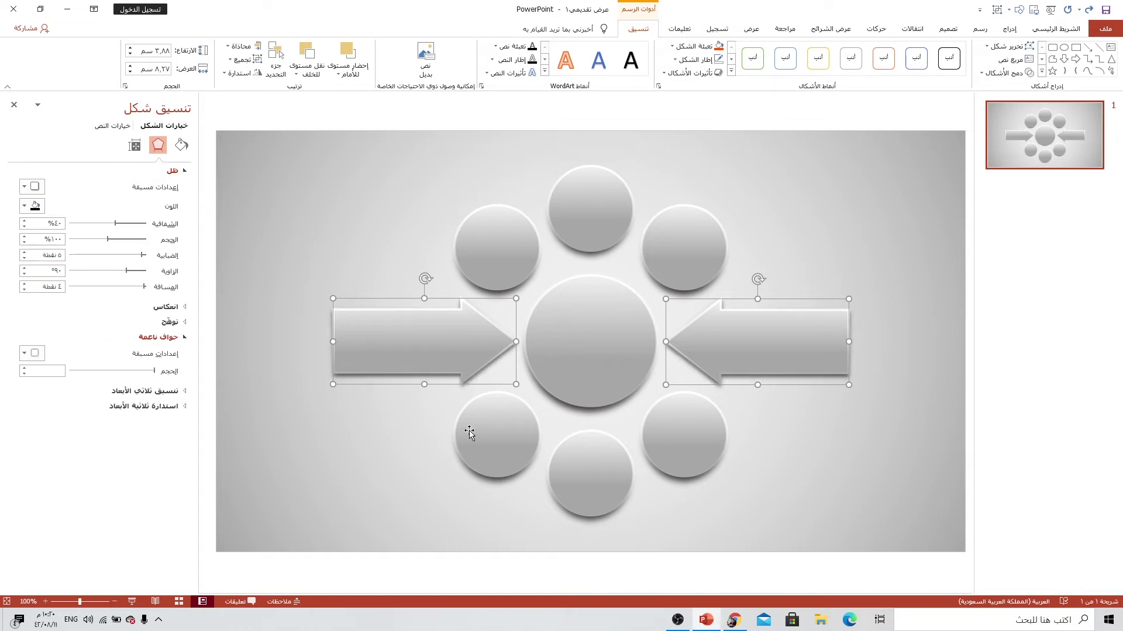
left_click(807, 433)
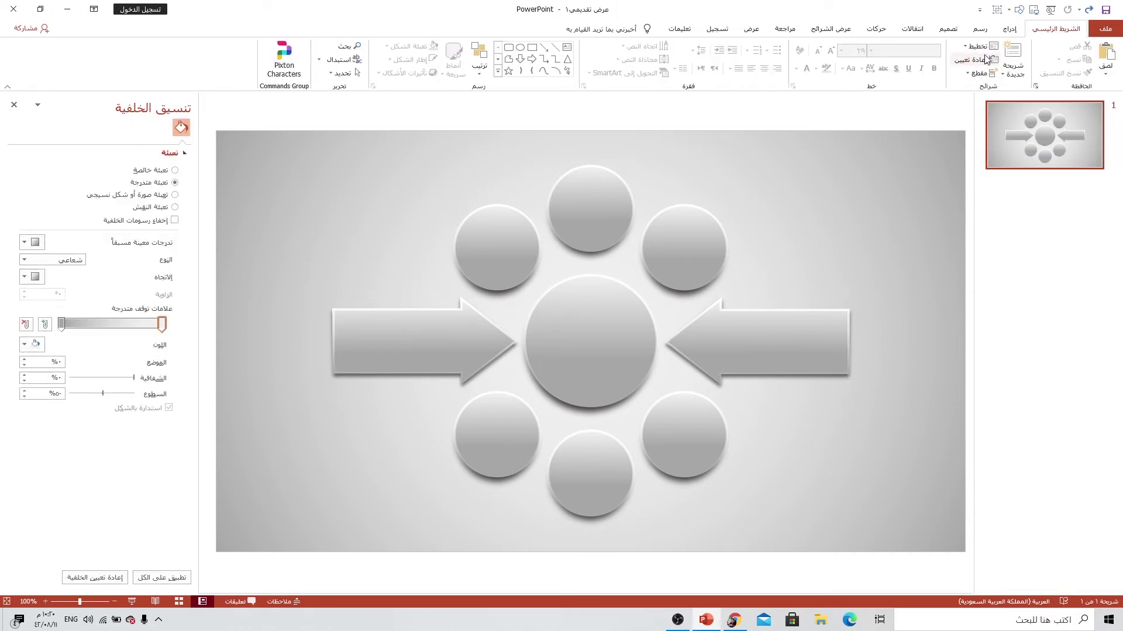
Step: Draw a tall narrow oval along the slide's left edge and remove its outline
left_click(1009, 28)
left_click(934, 69)
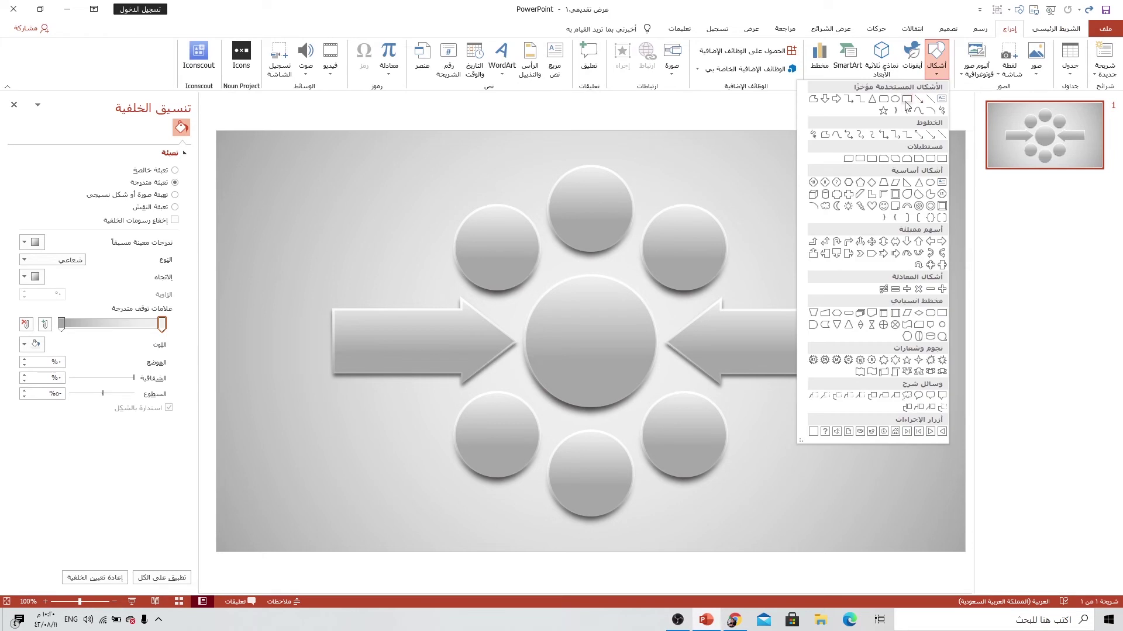
left_click(895, 99)
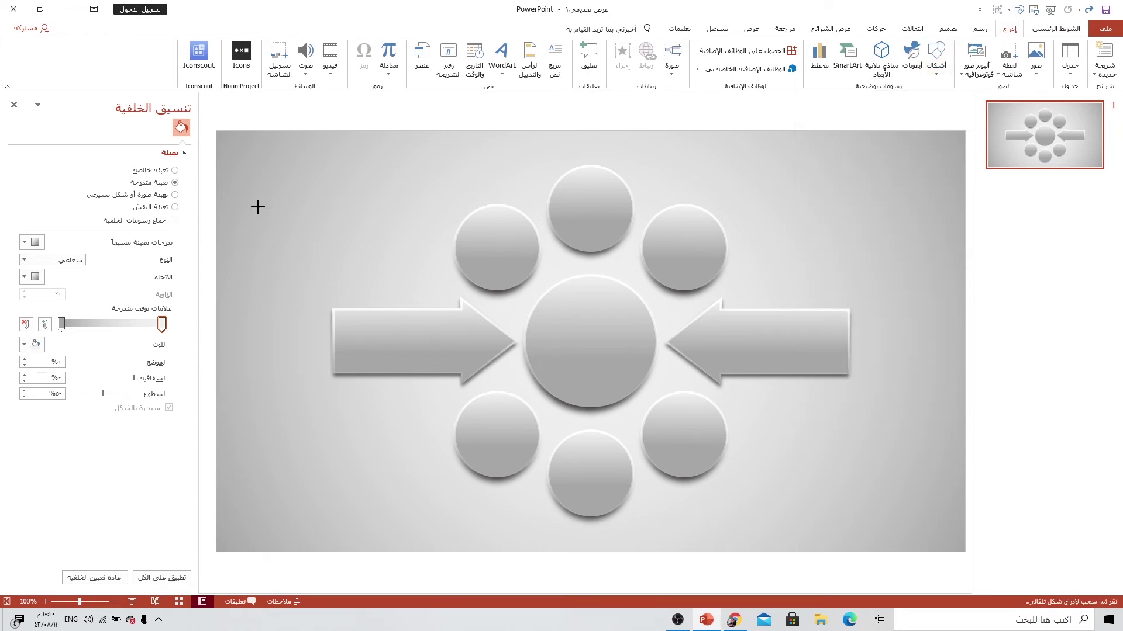
mouse_move(258, 207)
left_mouse_down()
mouse_move(296, 405)
mouse_move(321, 471)
mouse_move(298, 528)
left_mouse_up()
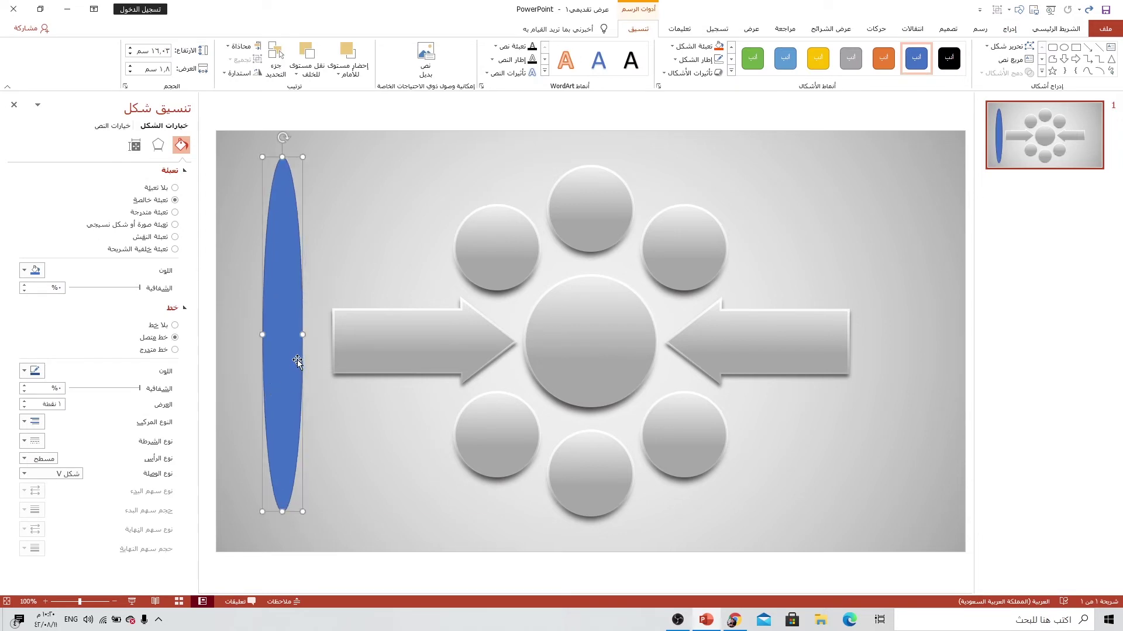
left_click_drag(302, 334, 275, 335)
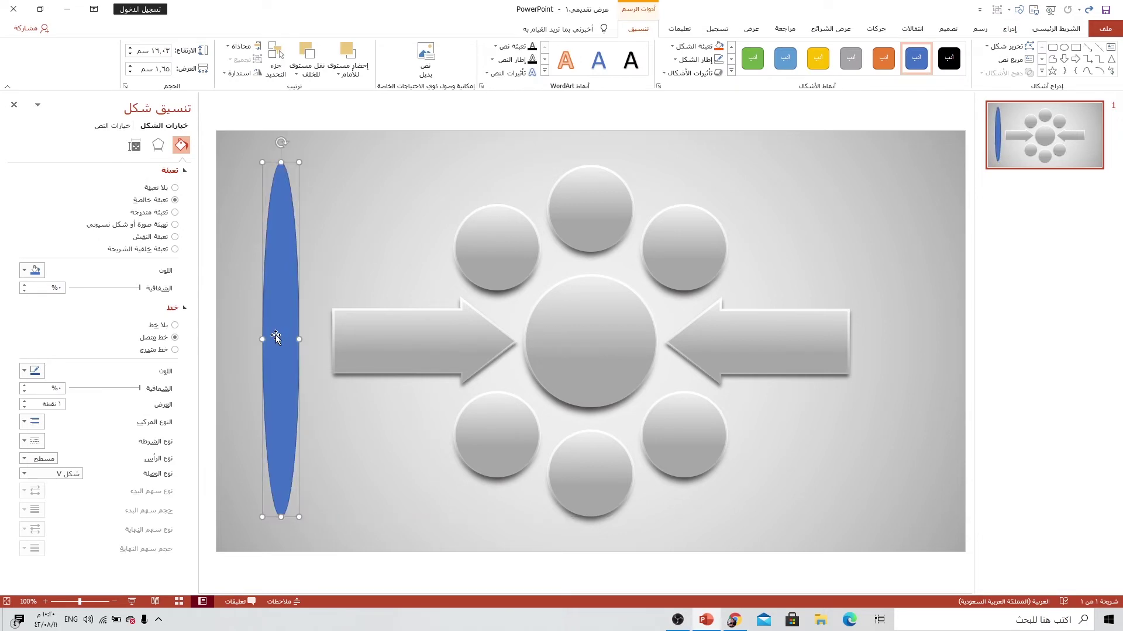
left_click(693, 60)
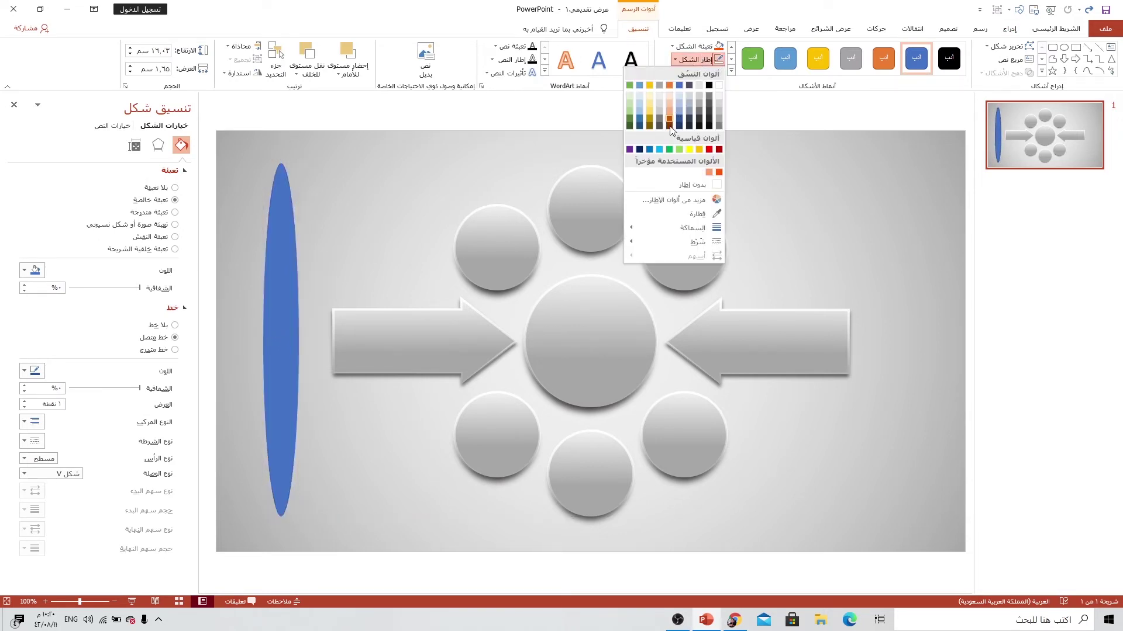
left_click(690, 193)
Step: Fill the oval with a path gradient from a dark stop at 100% to a fully transparent stop
left_click(161, 215)
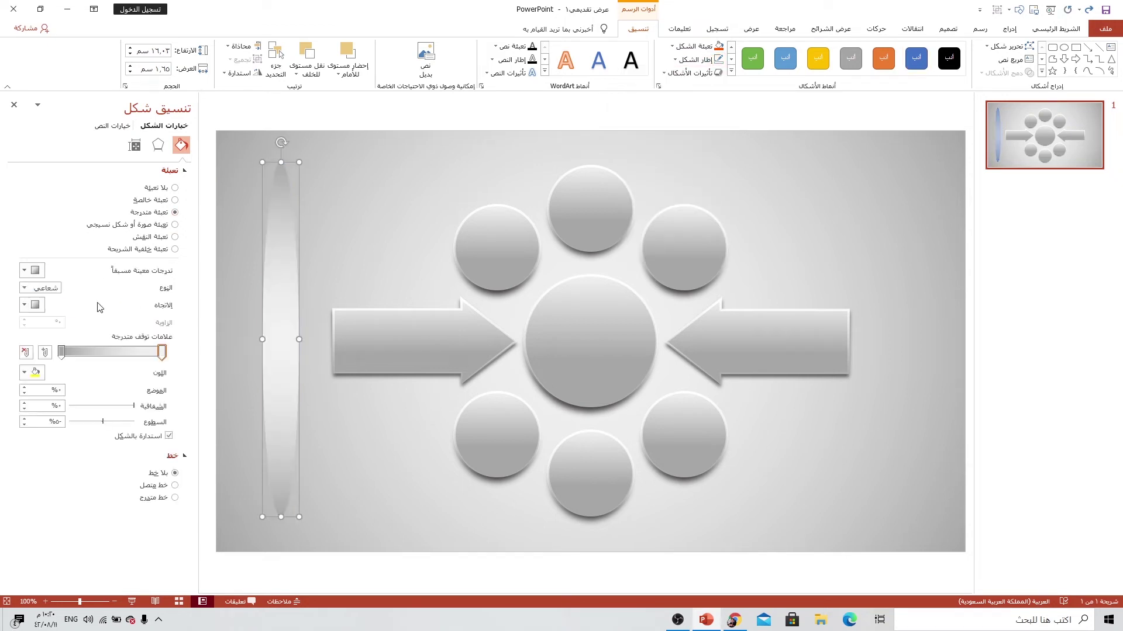
left_click(32, 372)
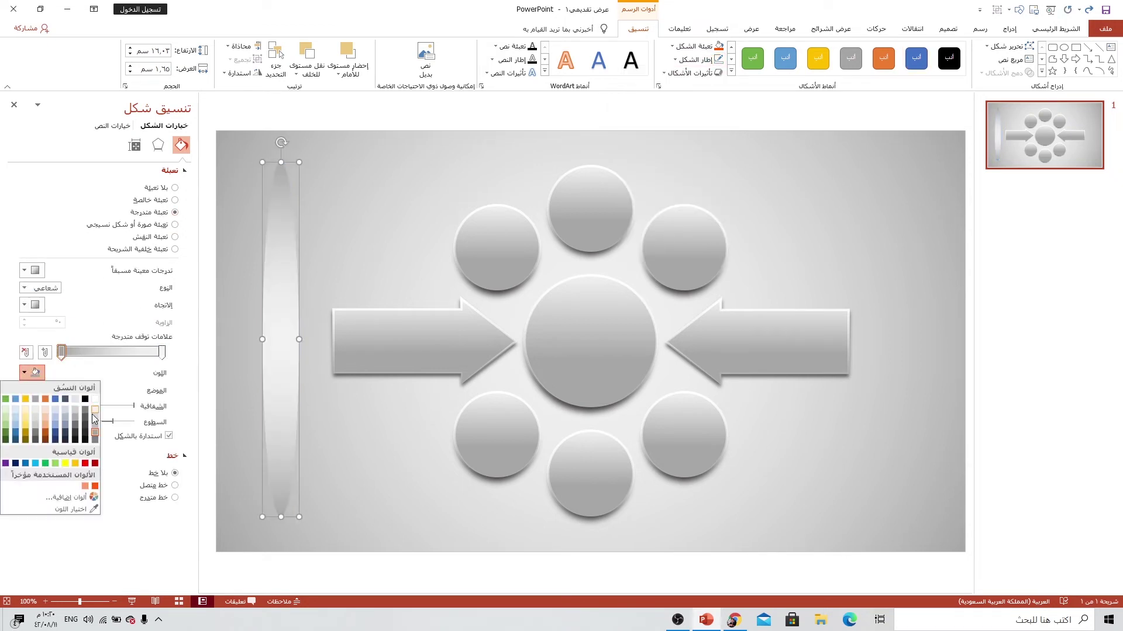
left_click(86, 433)
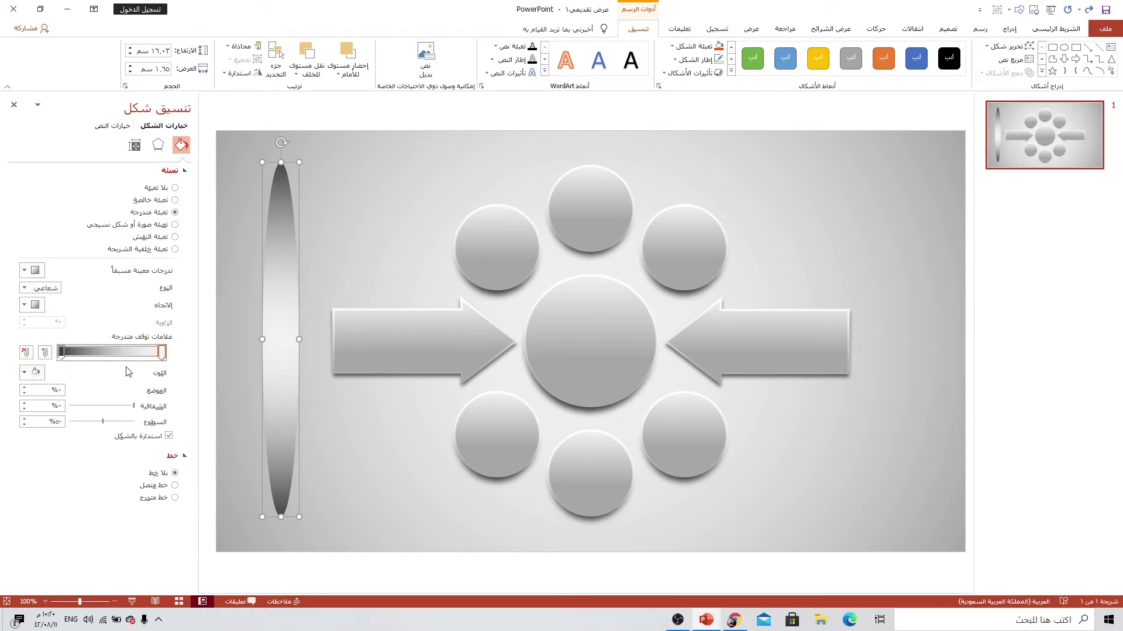
left_click(32, 372)
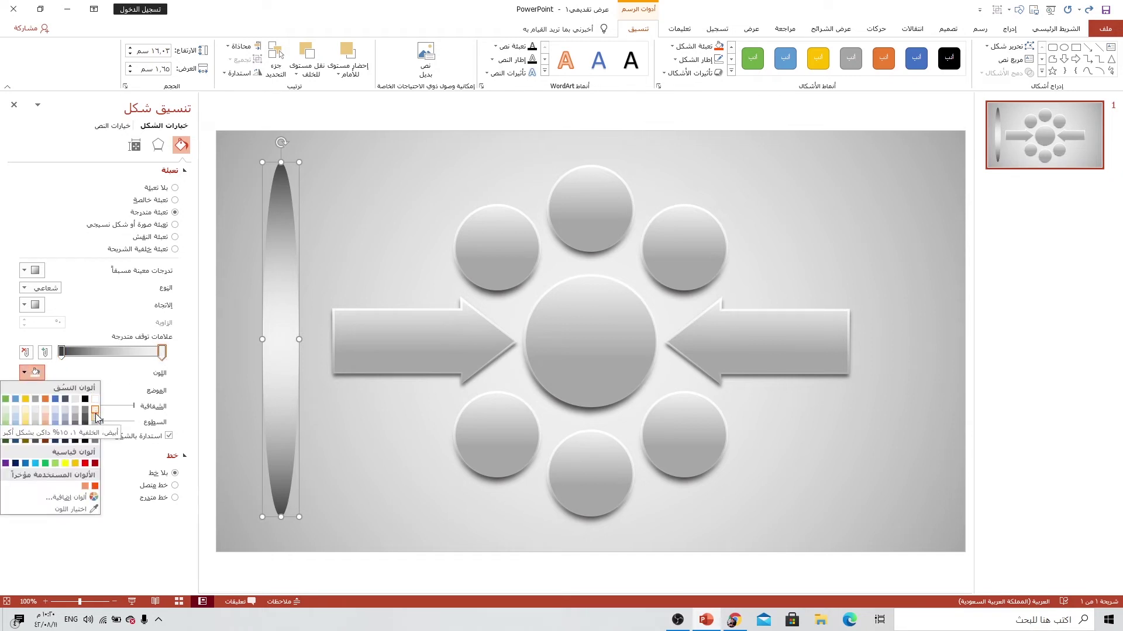
left_click(96, 412)
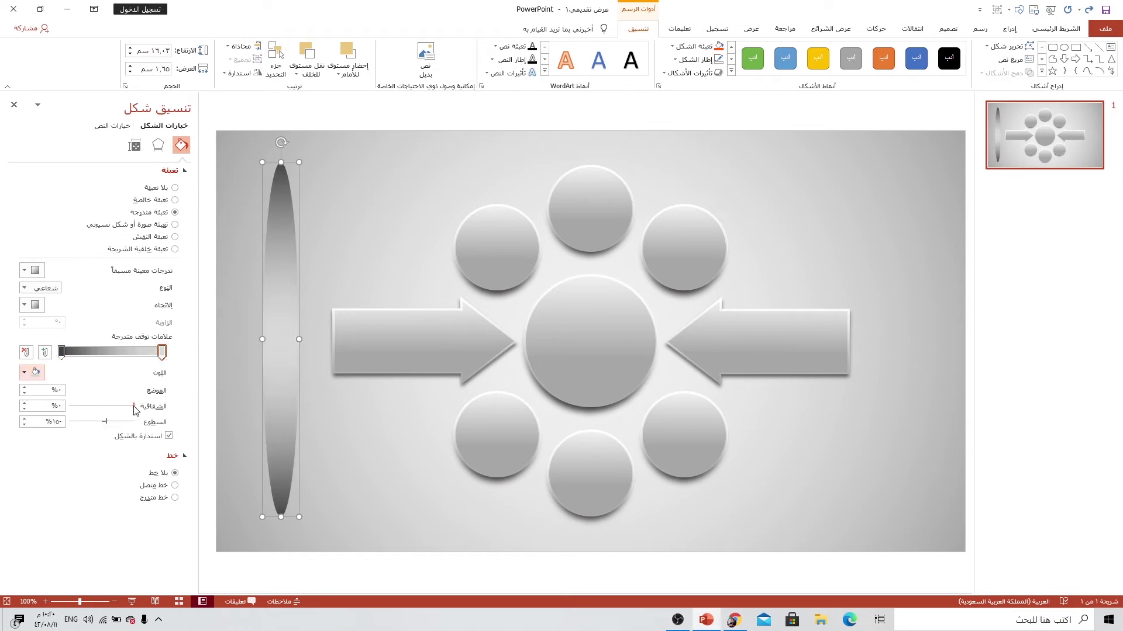
left_click_drag(135, 408, 68, 408)
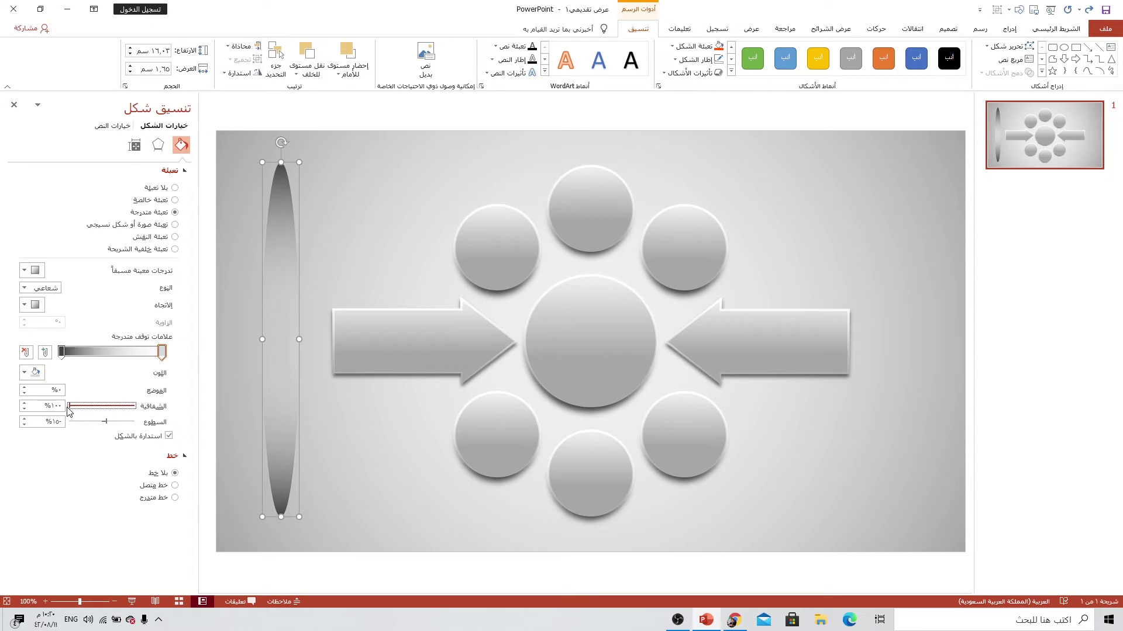
left_click(27, 290)
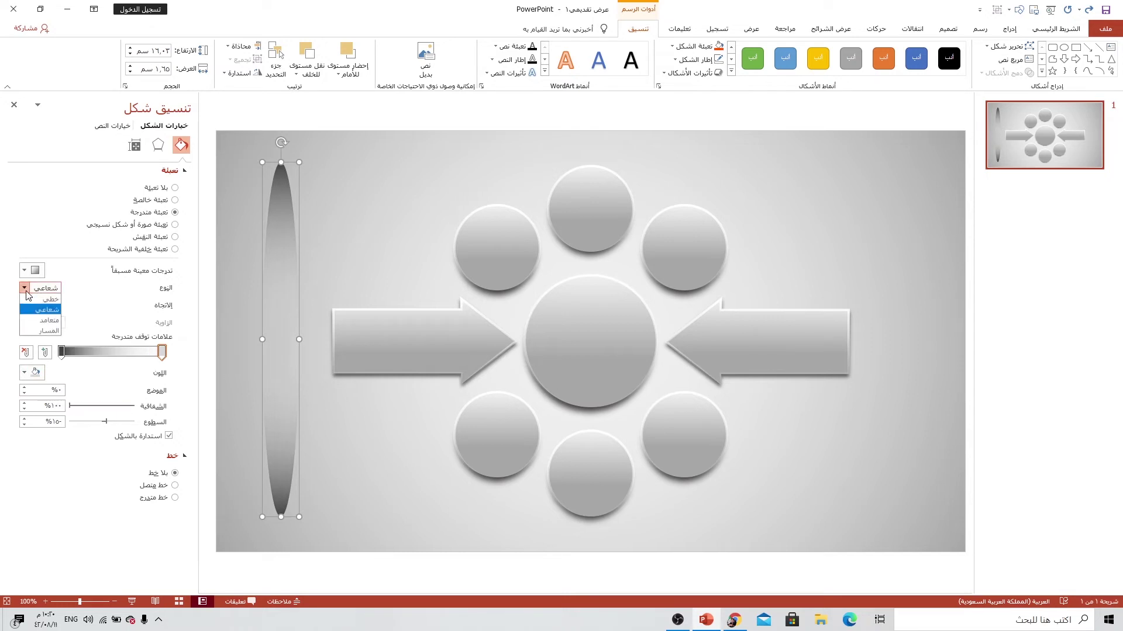
left_click(35, 332)
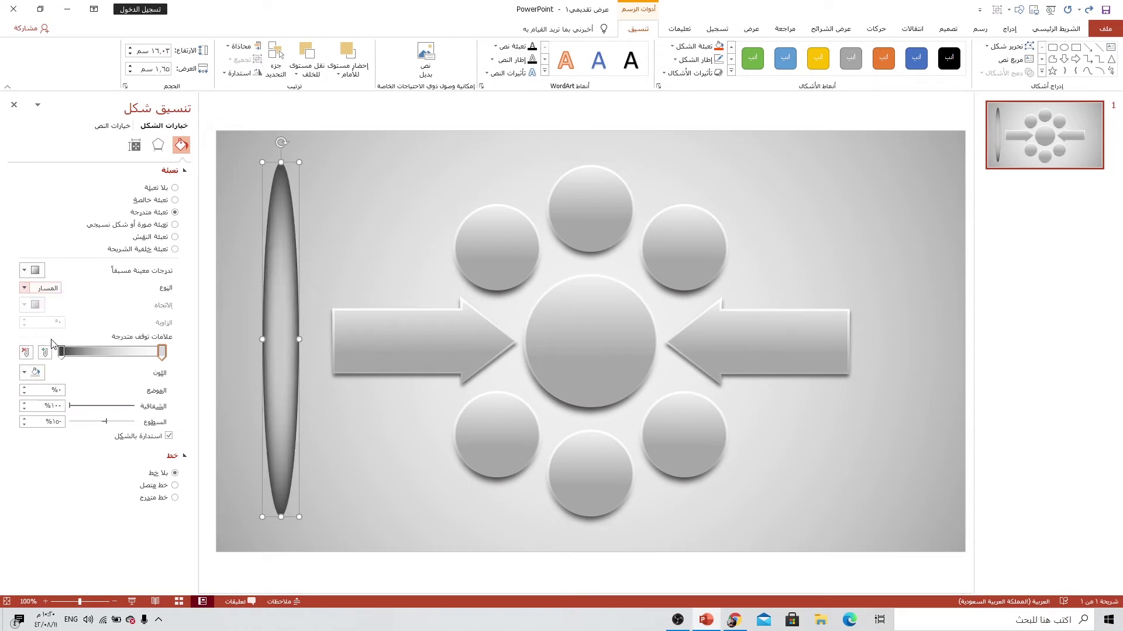
left_click_drag(62, 353, 161, 353)
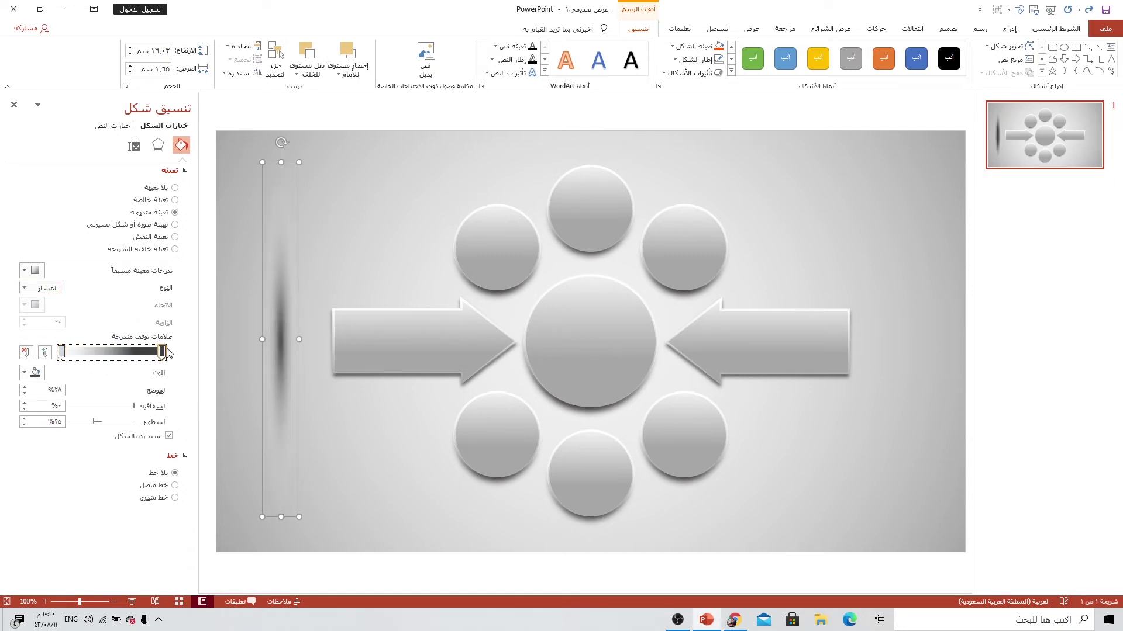
Step: Move the transparent gradient stop to 86% and resize the oval to 2.34 cm wide
left_click_drag(62, 353, 78, 355)
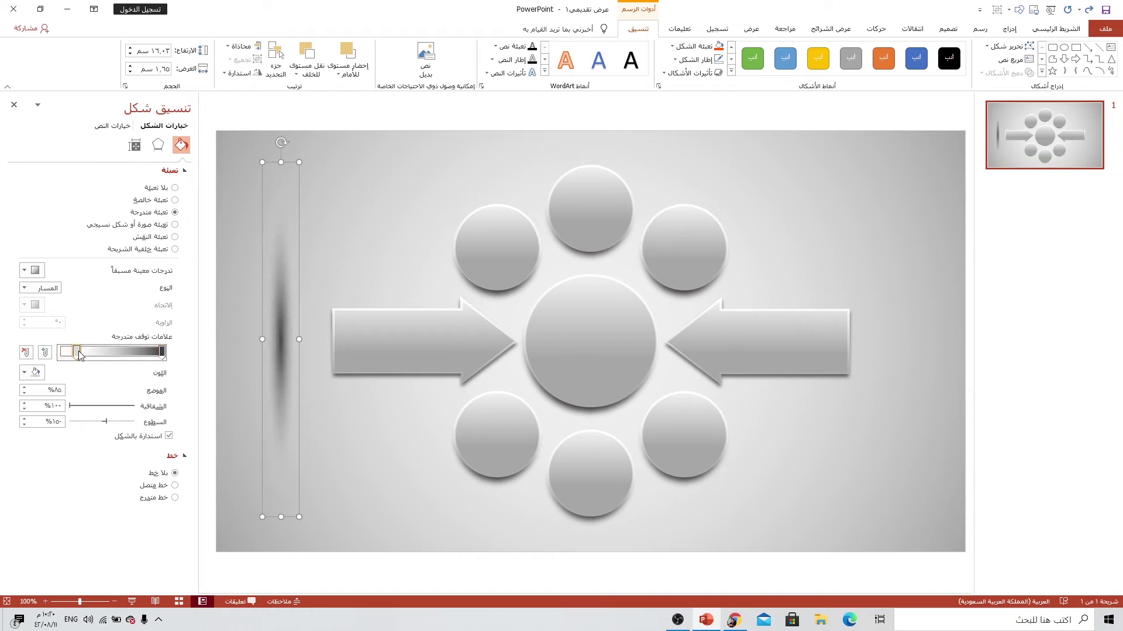
left_click_drag(279, 514, 282, 530)
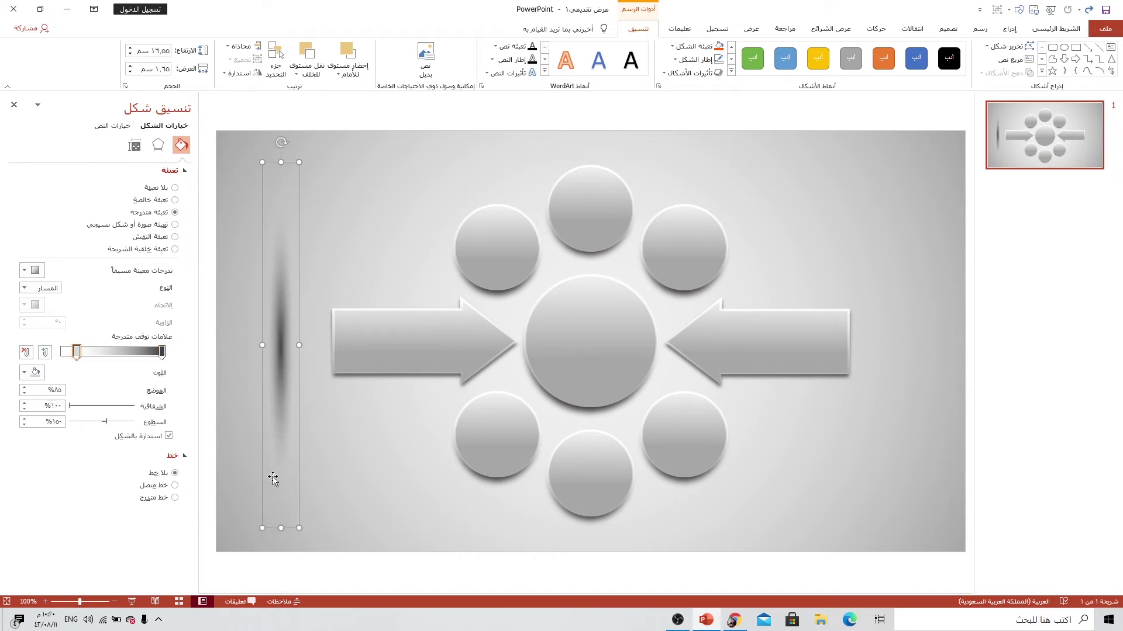
mouse_move(299, 347)
left_mouse_down()
mouse_move(310, 348)
mouse_move(286, 340)
left_mouse_up()
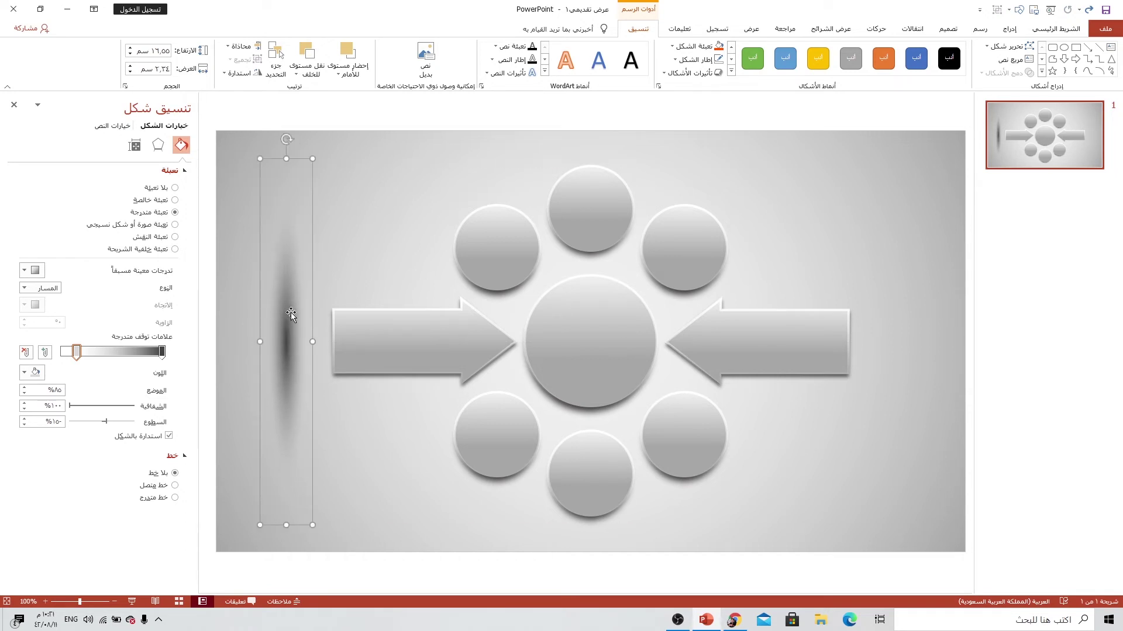
left_click_drag(287, 314, 293, 313)
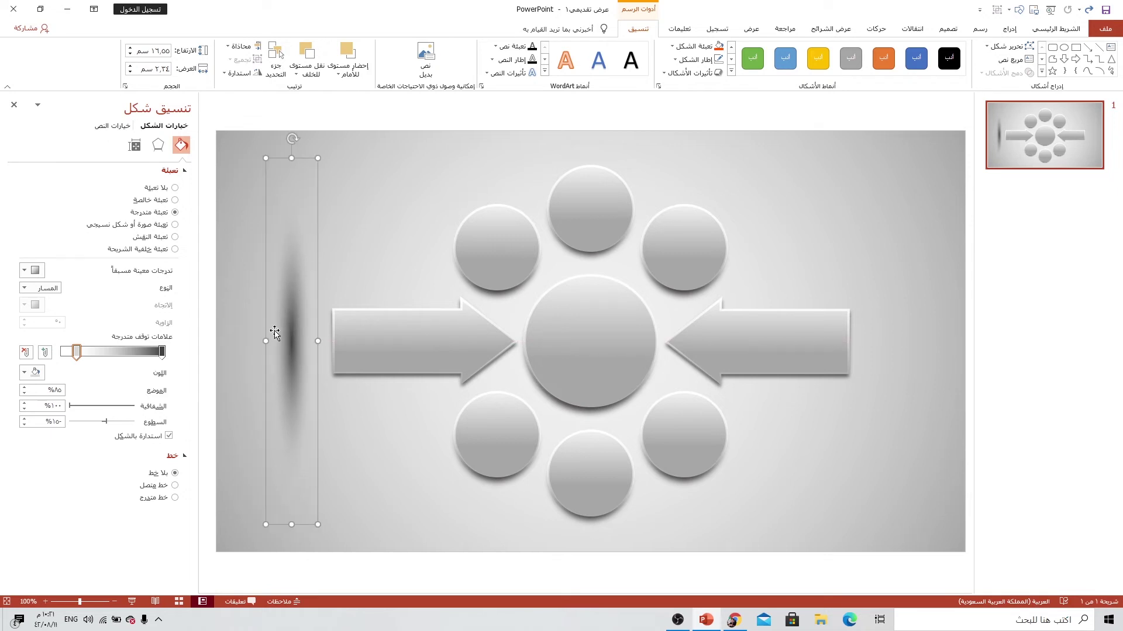
Step: Draw a tall rectangle over the shadow's left half and nudge the shadow slightly right
left_click(1076, 47)
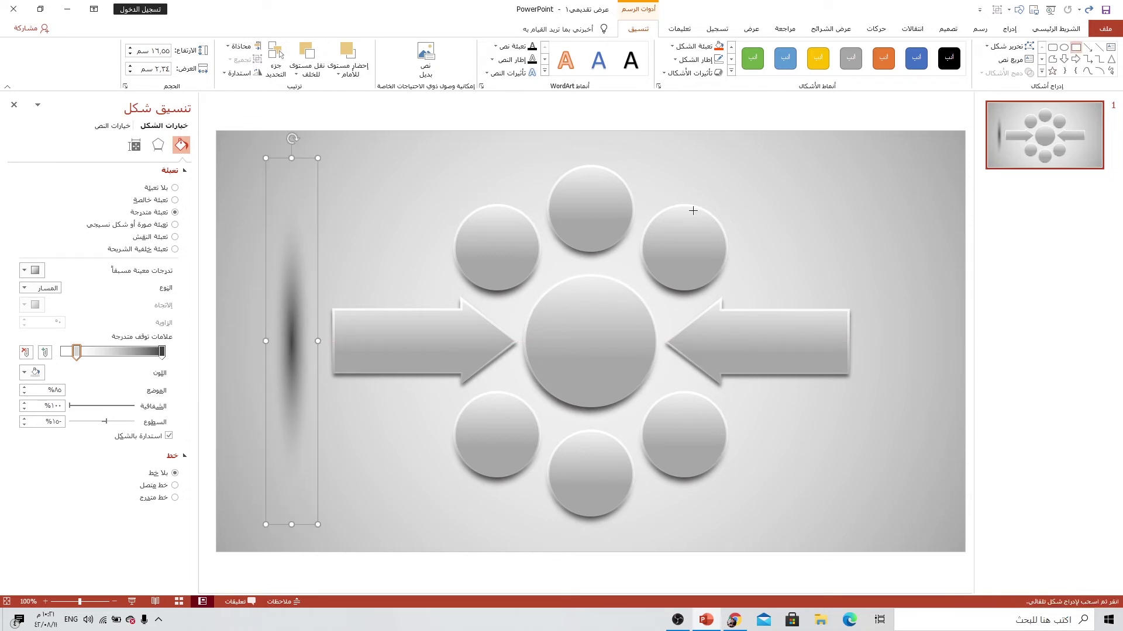
left_click_drag(249, 142, 294, 536)
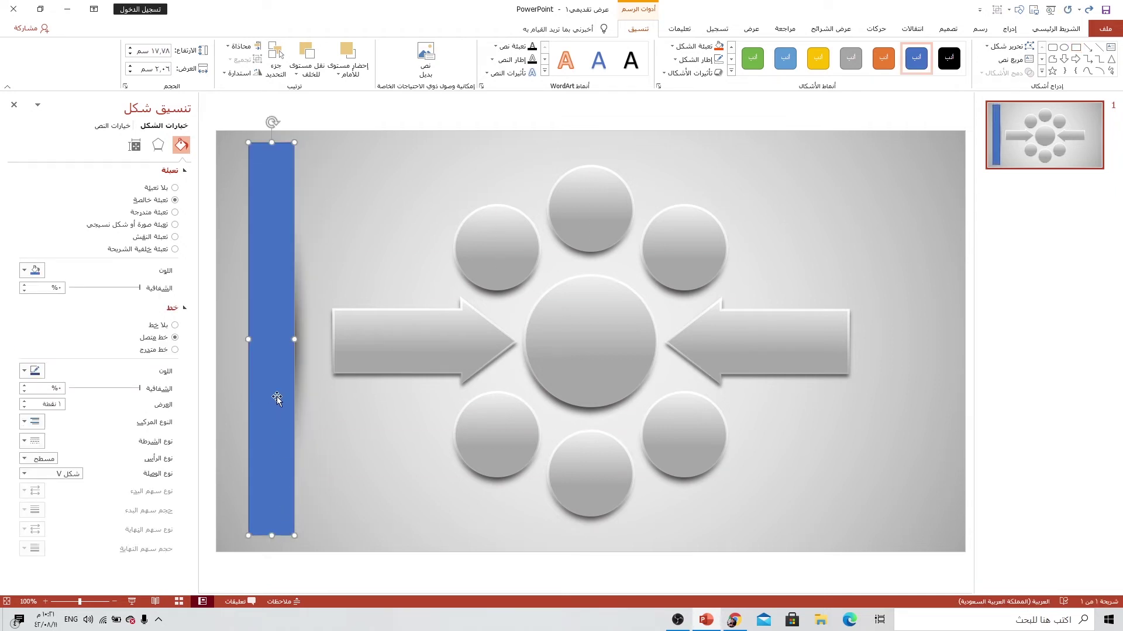
left_click(303, 366)
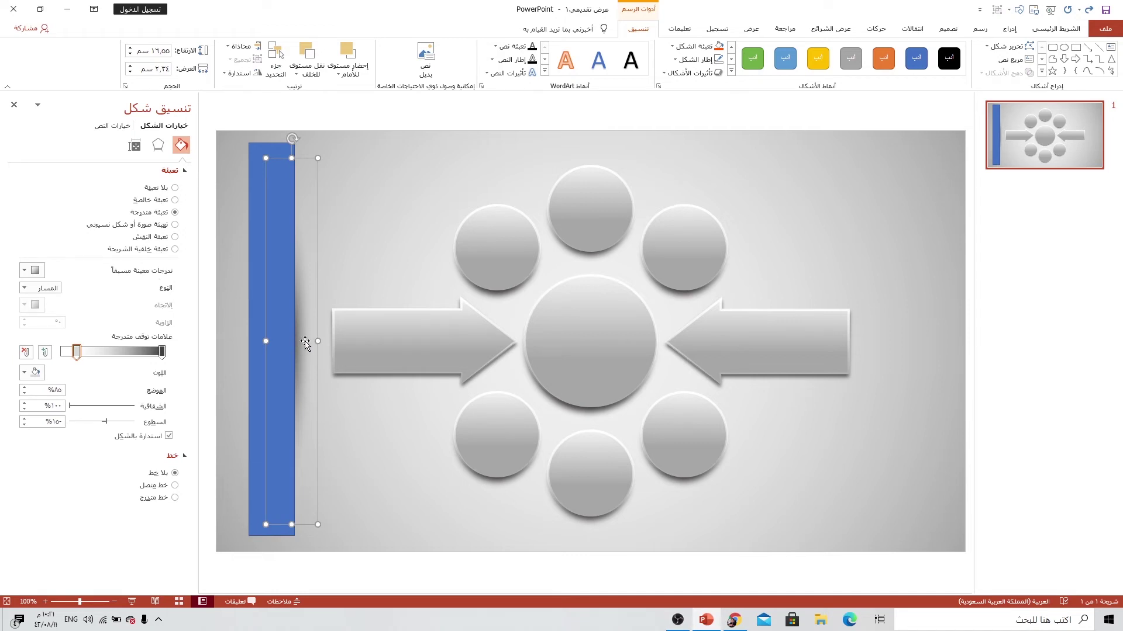
key("Right")
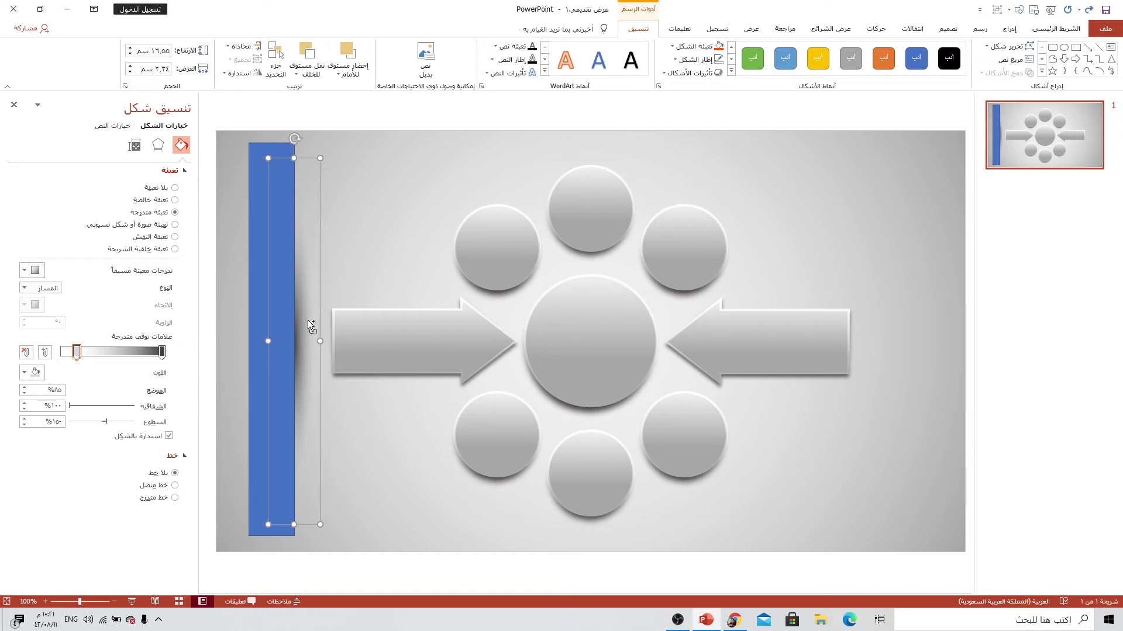
Step: Try subtracting the rectangle from the shadow, undo it, and move the shadow to the right edge
left_click(249, 307, "shift")
left_click(1004, 72)
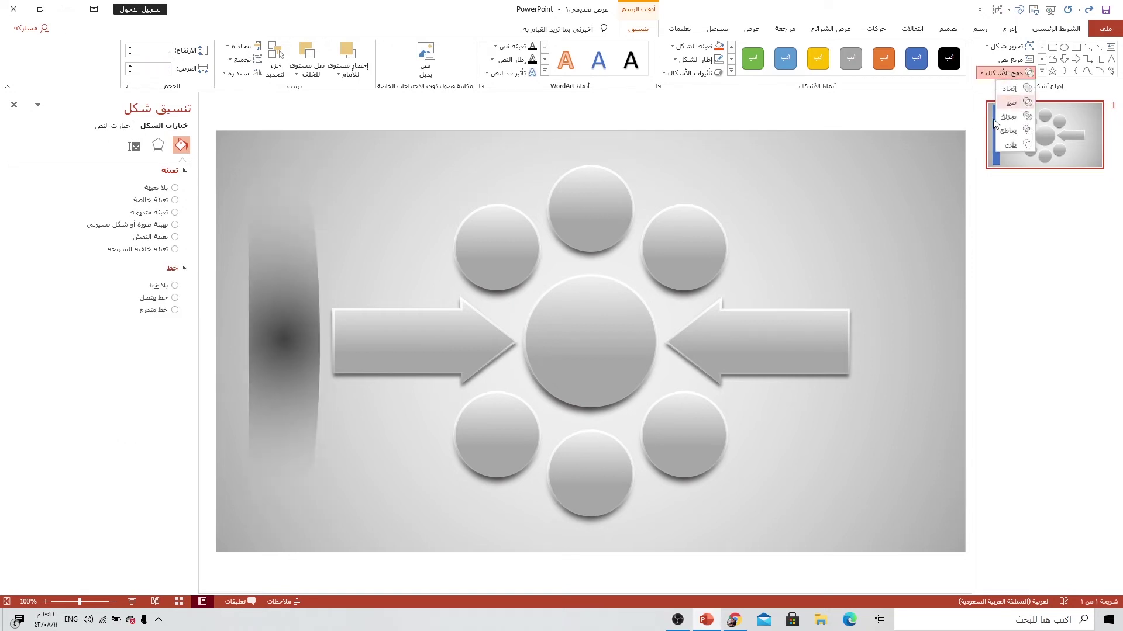
left_click(1011, 146)
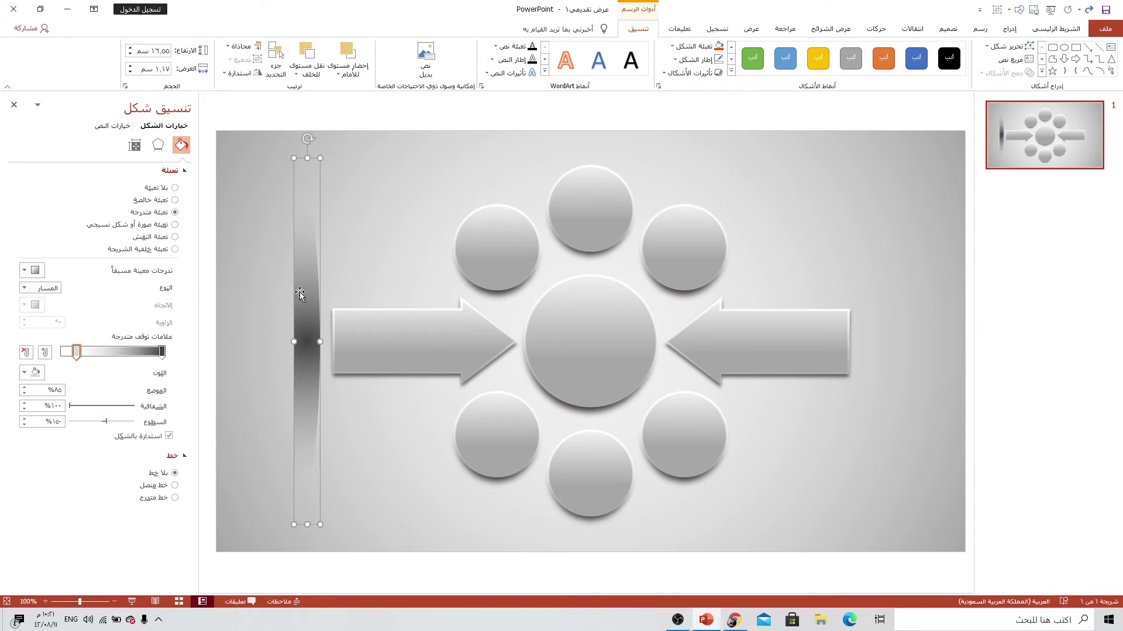
left_click(277, 281)
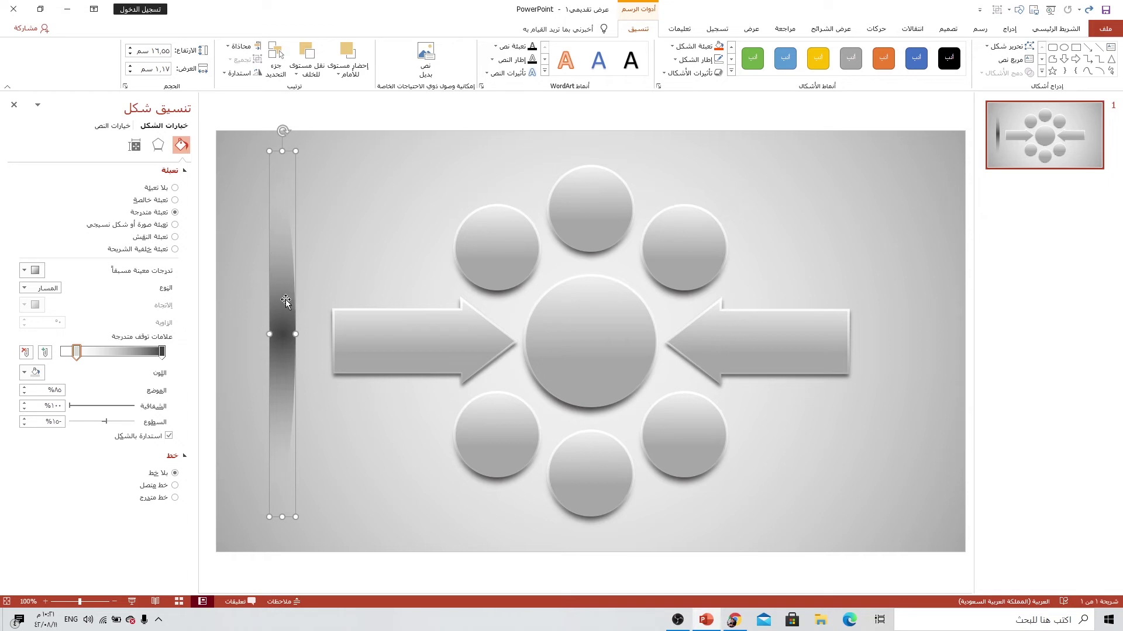
key("ctrl+z")
key("ctrl+z")
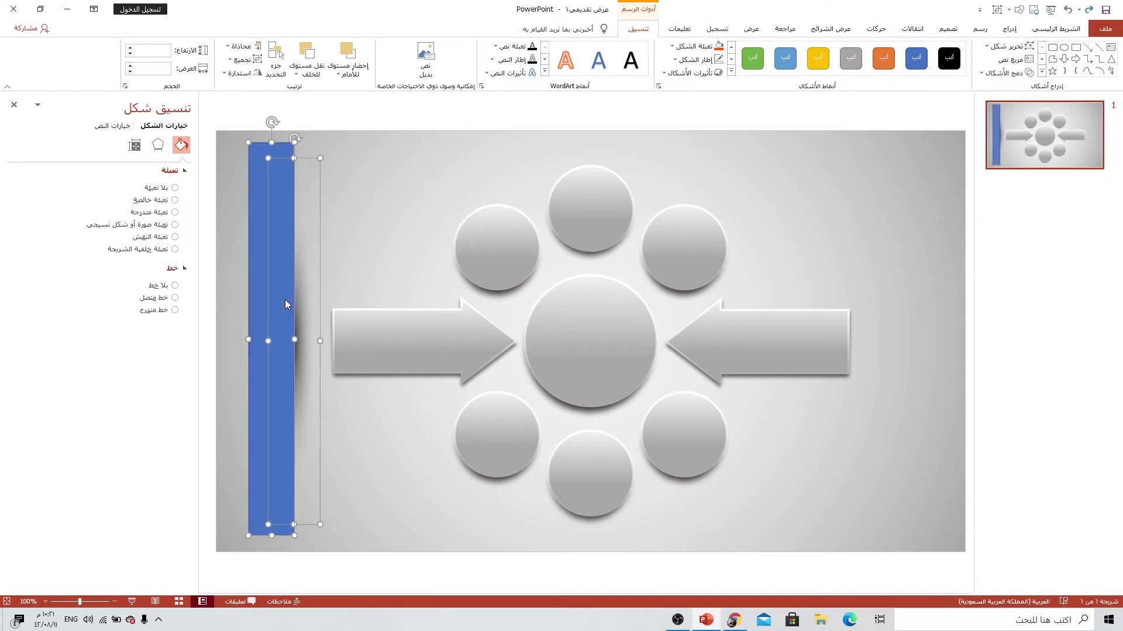
left_click_drag(285, 299, 917, 307)
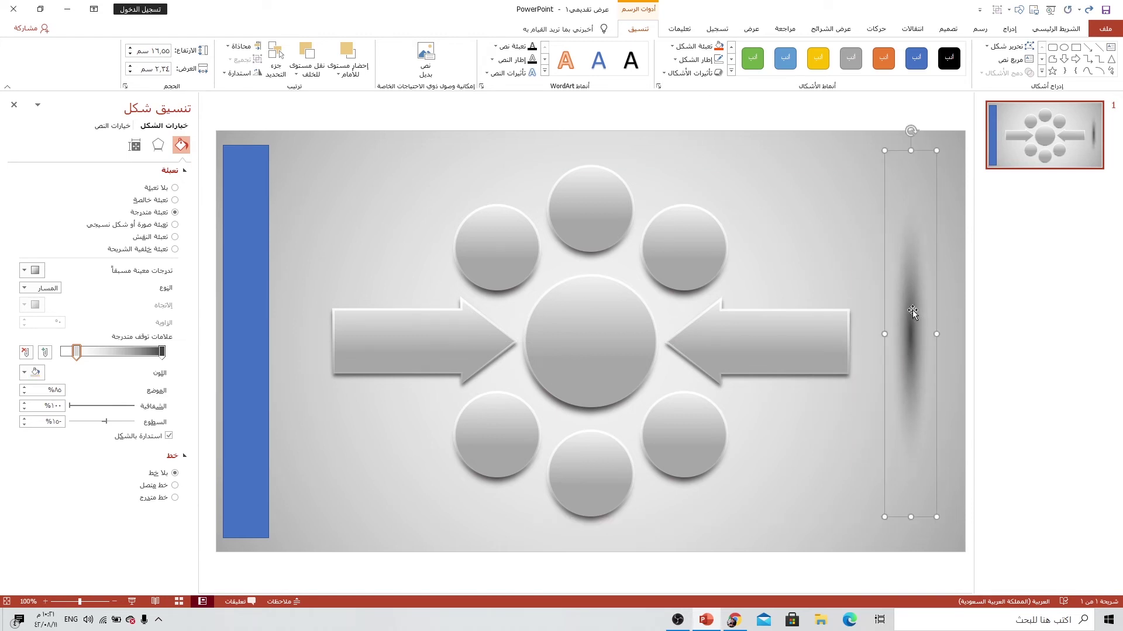
Step: Paste the shadow as a picture at the left edge and shift the blue rectangle slightly right over it
right_click(407, 183)
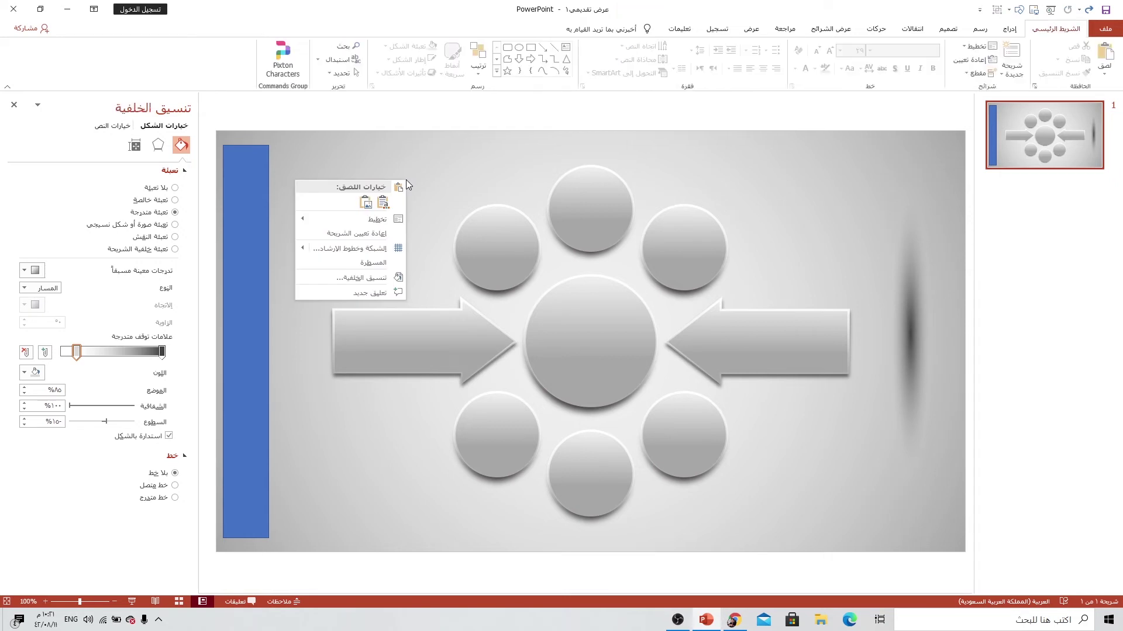
left_click(366, 206)
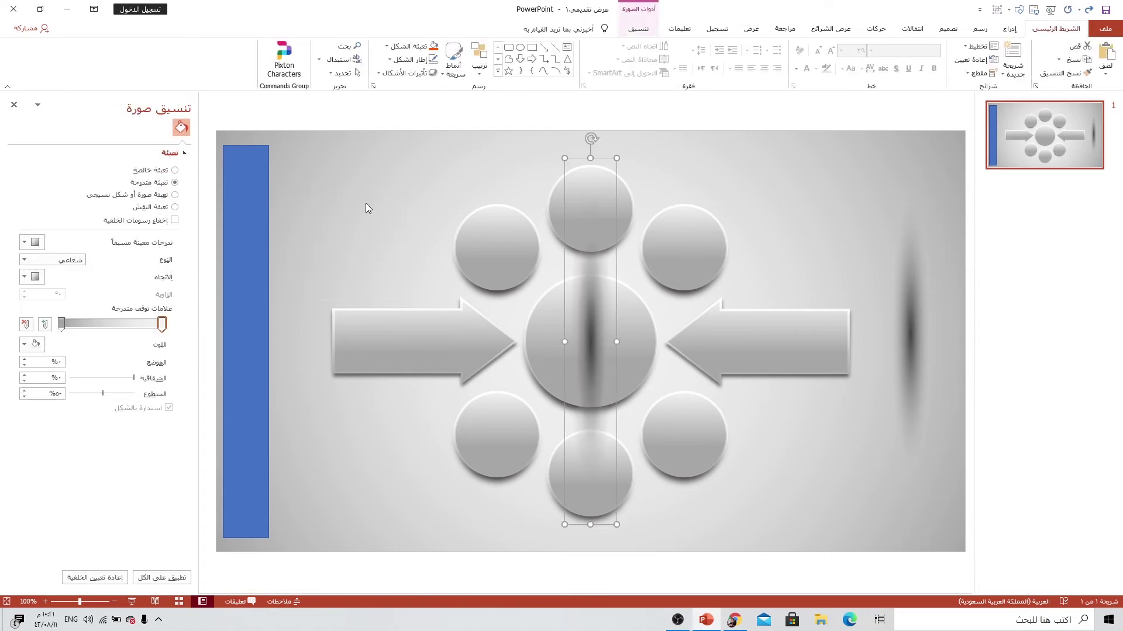
left_click_drag(589, 325, 304, 302)
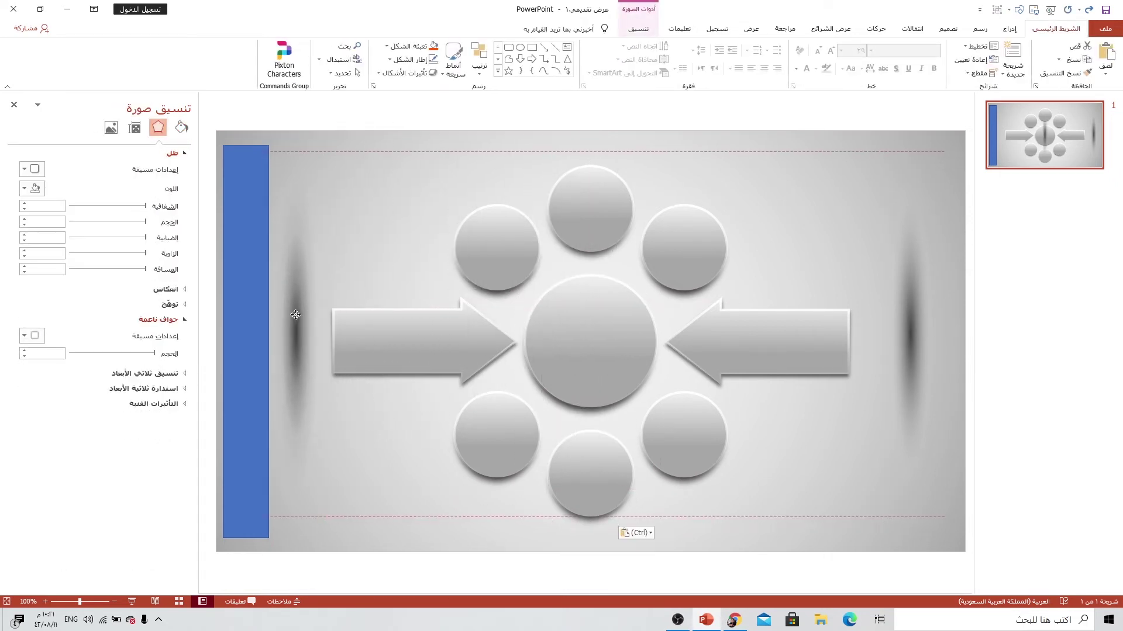
left_click_drag(243, 321, 261, 321)
left_click(300, 319)
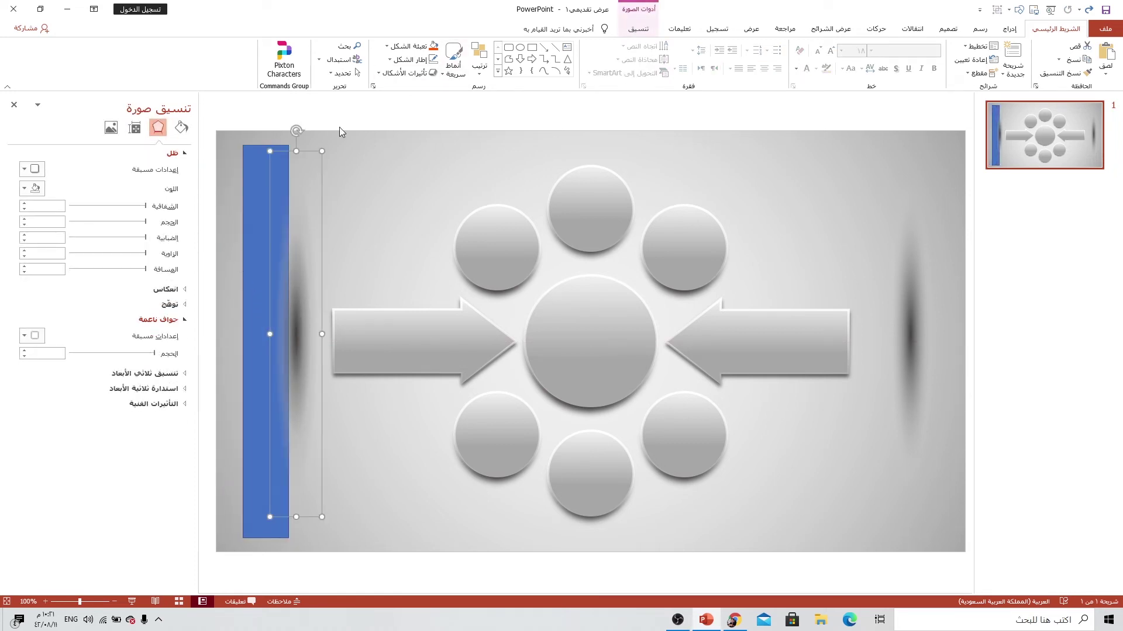
left_click(251, 198)
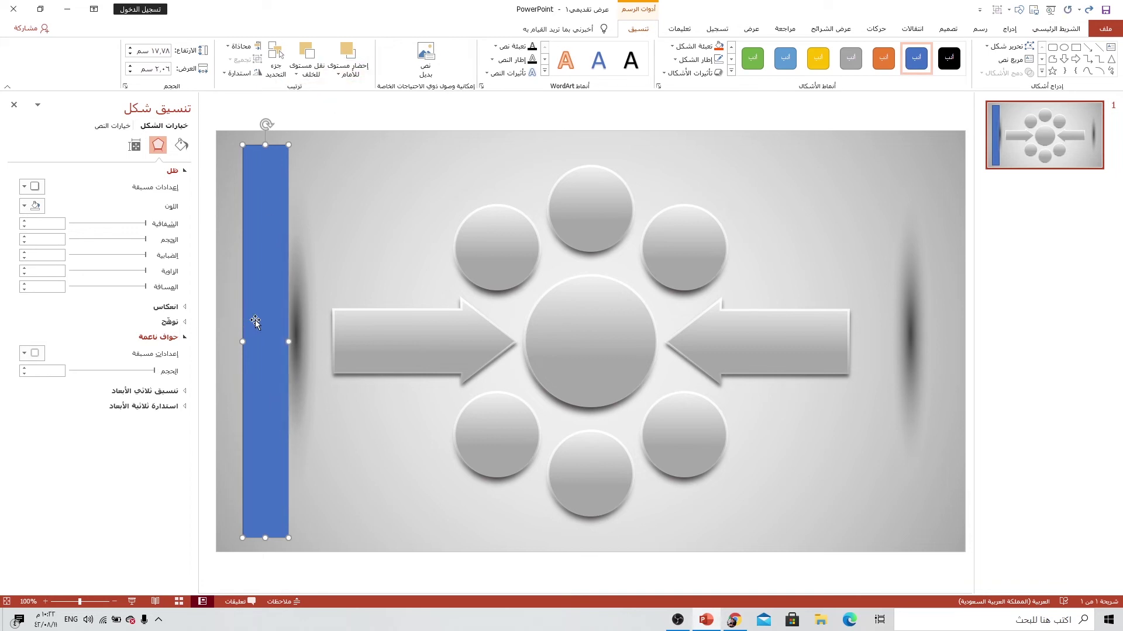
left_click_drag(254, 320, 261, 321)
key("Tab")
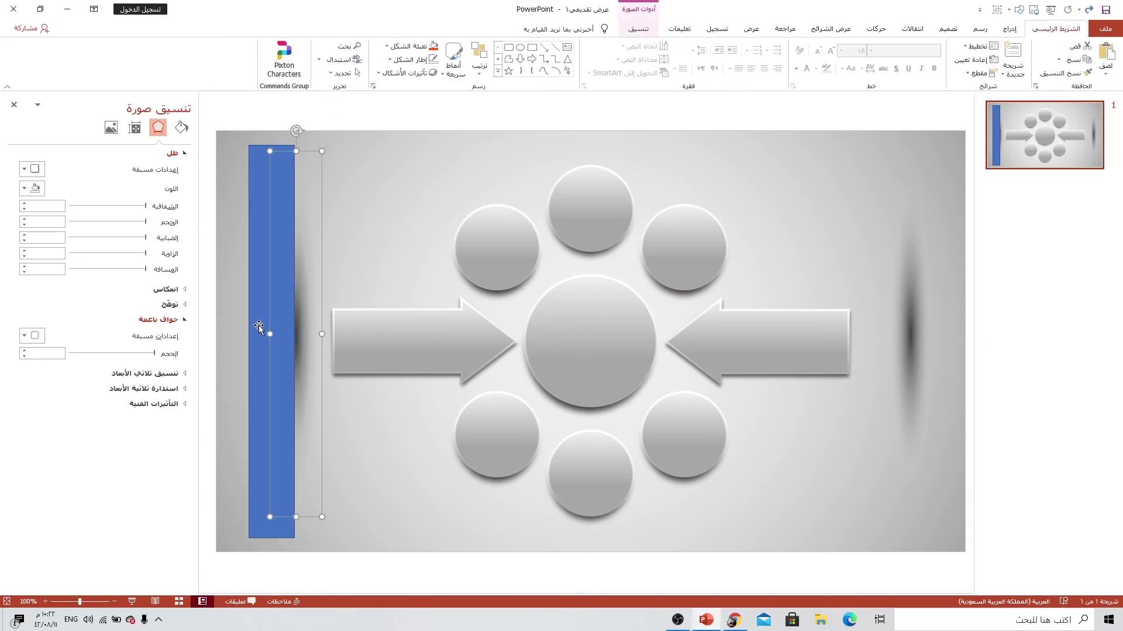
Step: Nudge the shadow picture slightly right relative to the blue bar
left_click(258, 325)
key("Right")
left_click(300, 332)
key("Right")
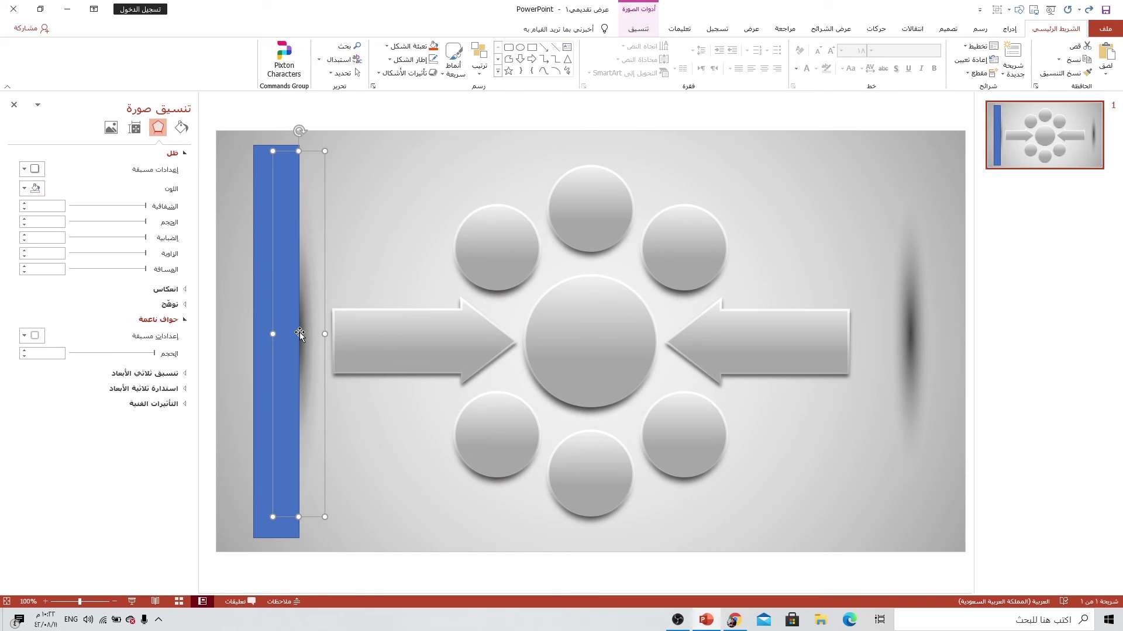
left_click(262, 329)
left_click(314, 336)
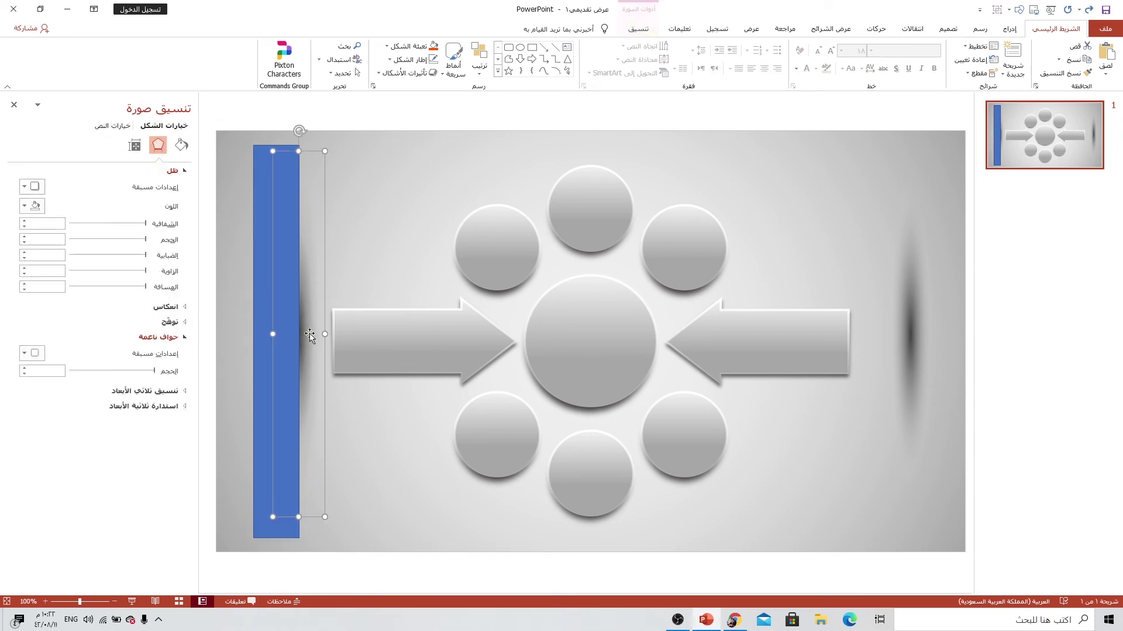
Step: Subtract the blue bar from the shadow picture and move the half shadow to the left edge
left_click(263, 348, "shift")
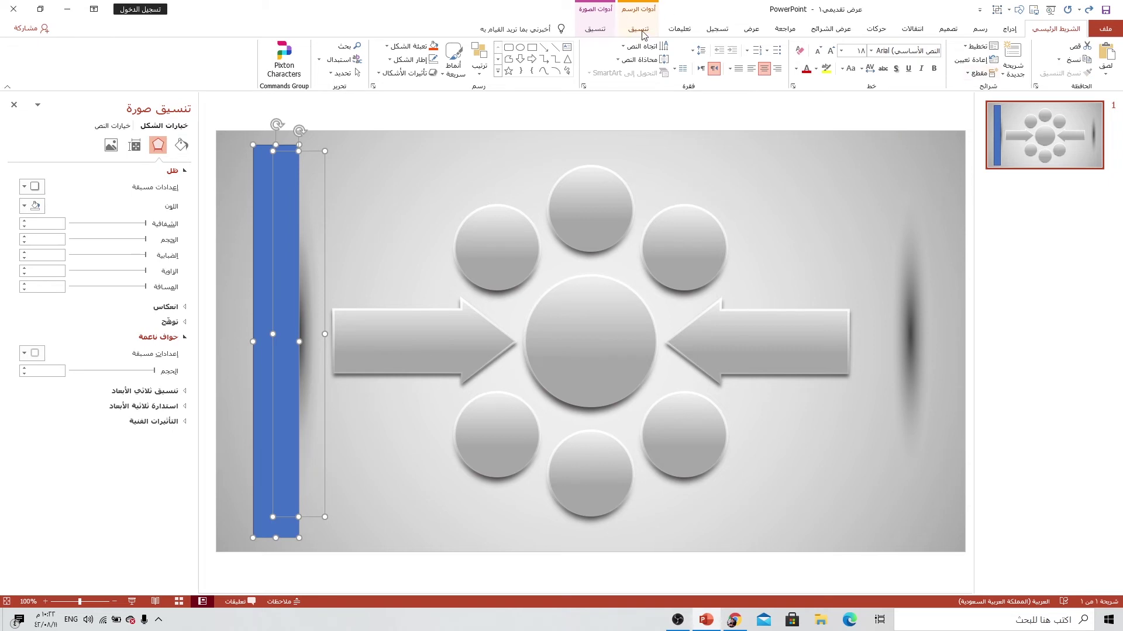
left_click(638, 30)
left_click(1005, 72)
left_click(1009, 145)
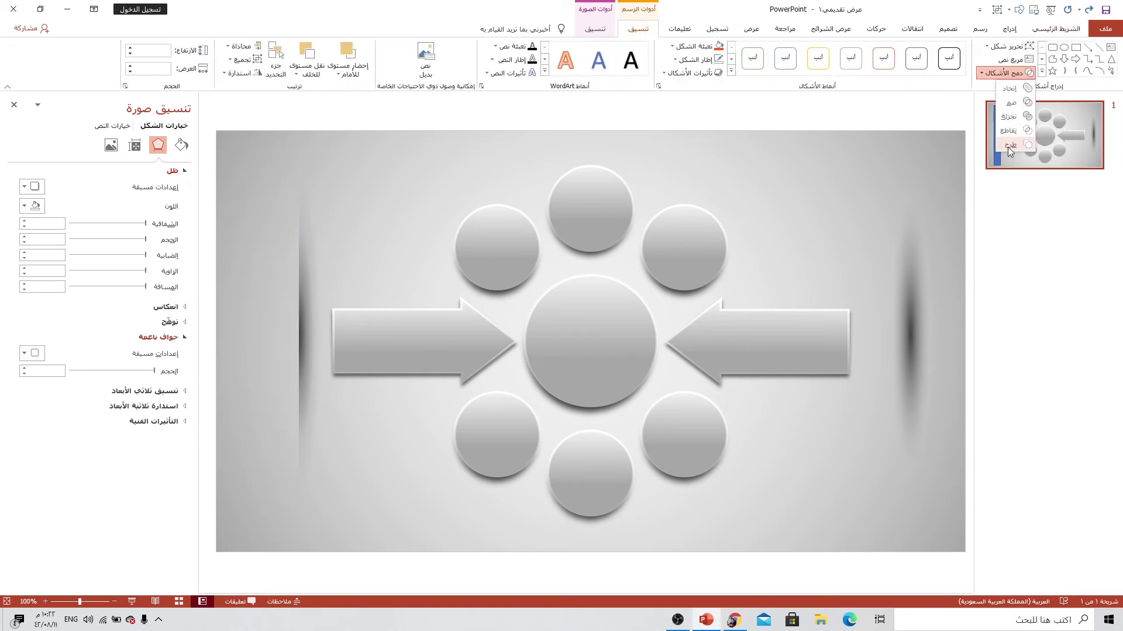
left_click(1008, 147)
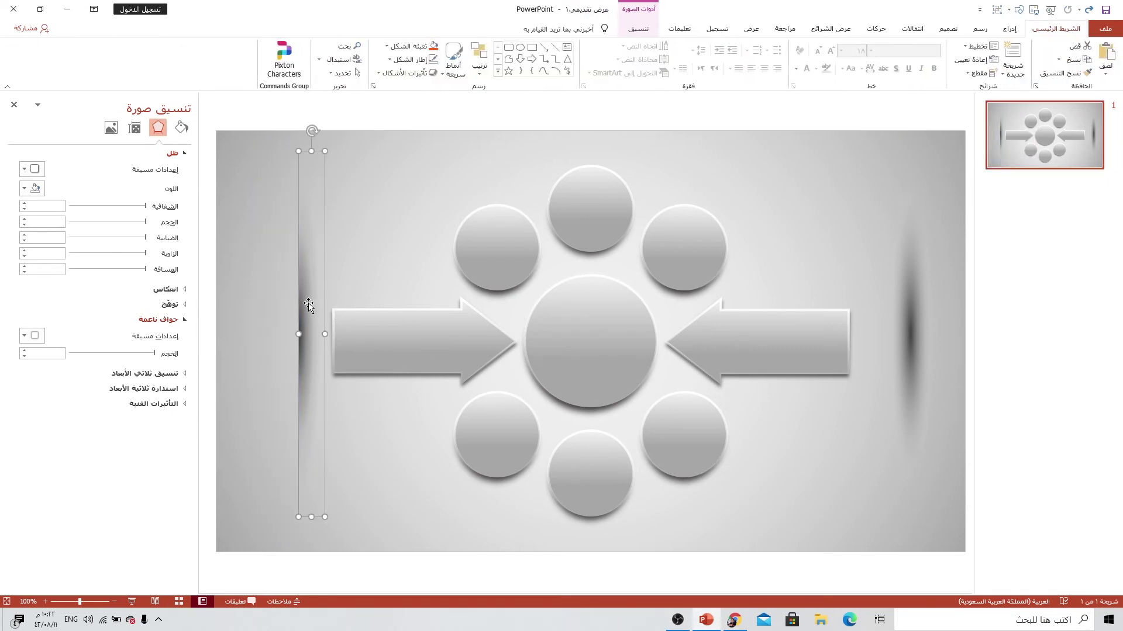
left_click_drag(308, 305, 280, 304)
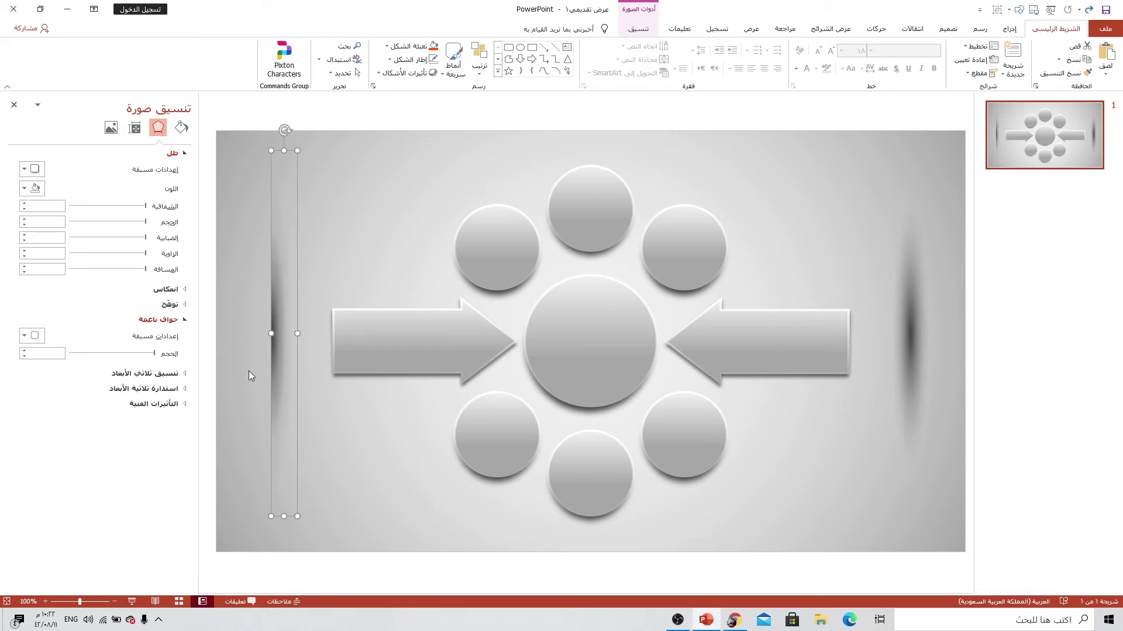
Step: Delete the right-edge shadow, then shorten the half shadow and place it at the left arrow's tail
left_click(914, 329)
key("Delete")
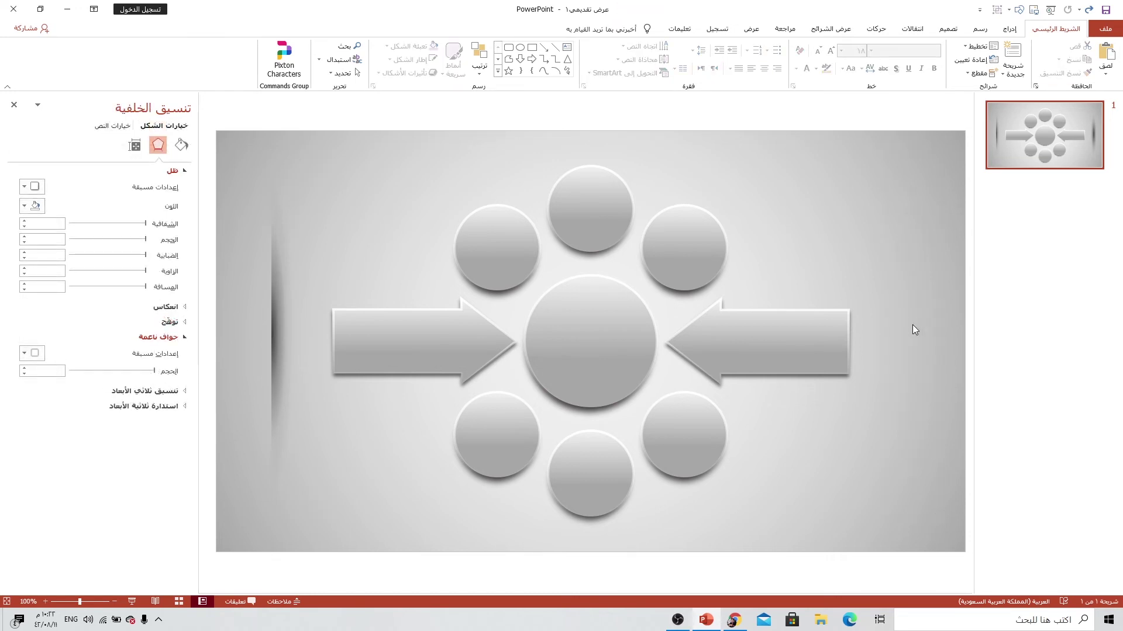
left_click(281, 336)
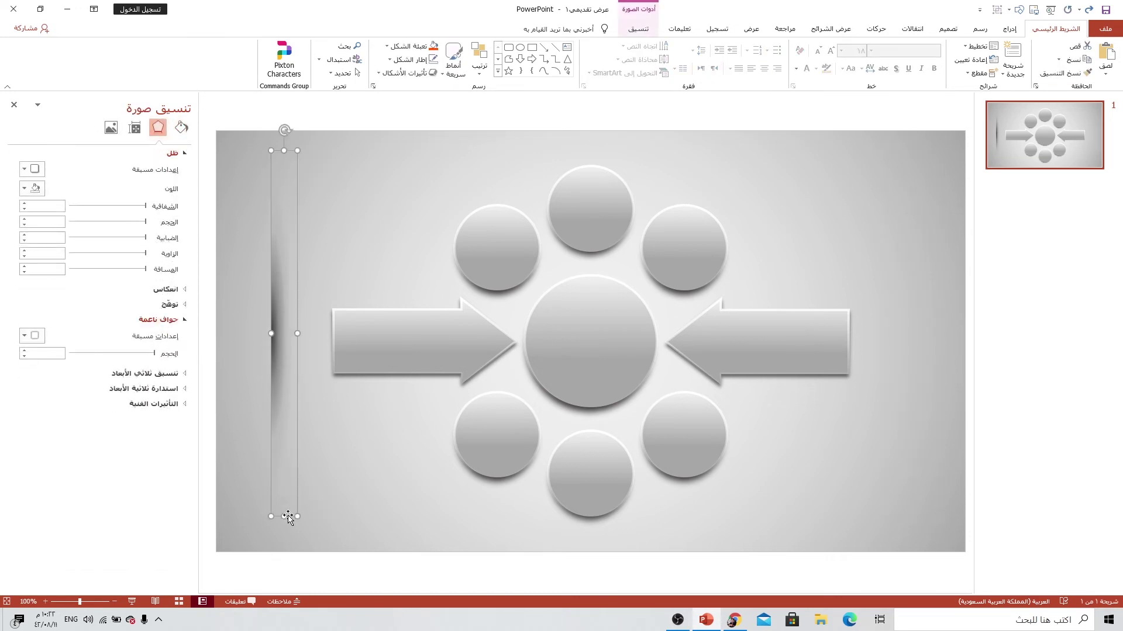
left_click_drag(285, 512, 296, 345)
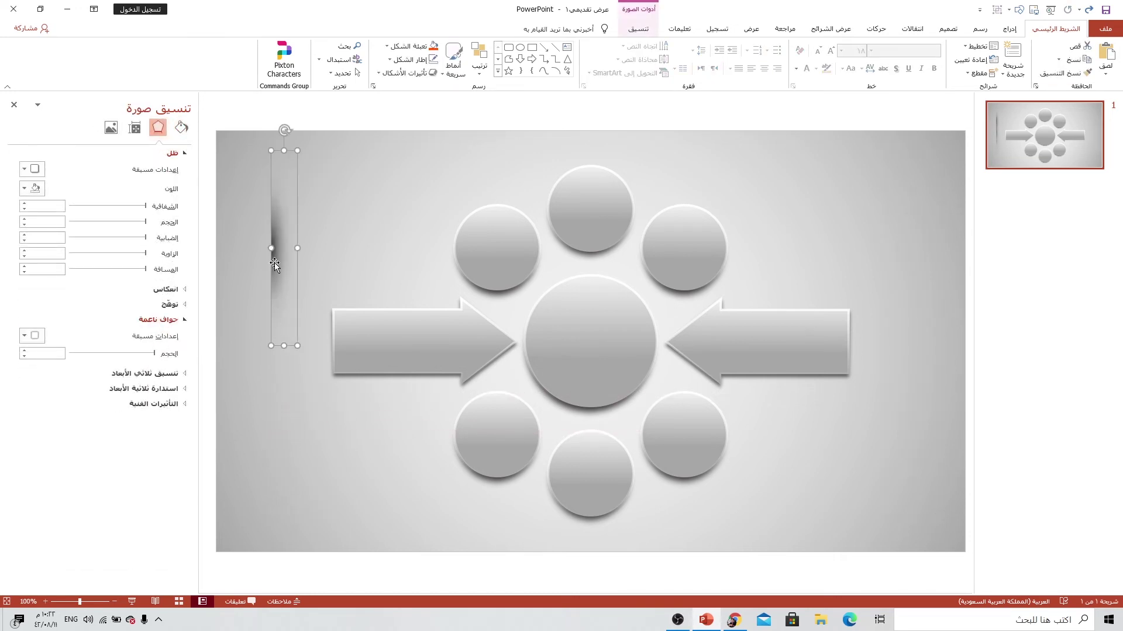
left_click_drag(275, 260, 301, 310)
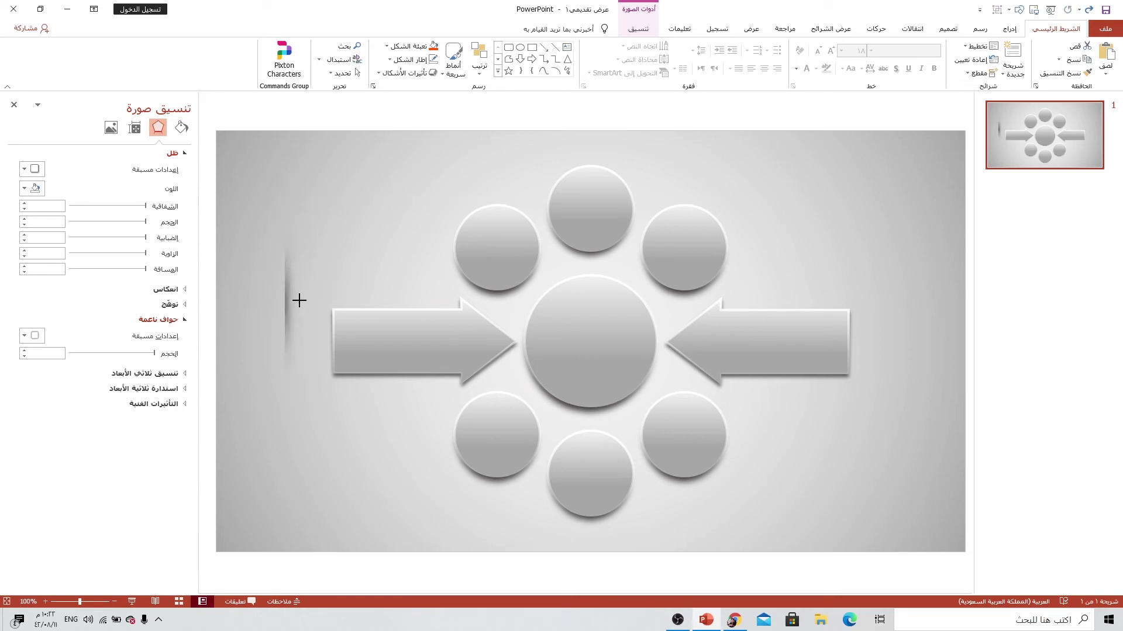
left_click(295, 302)
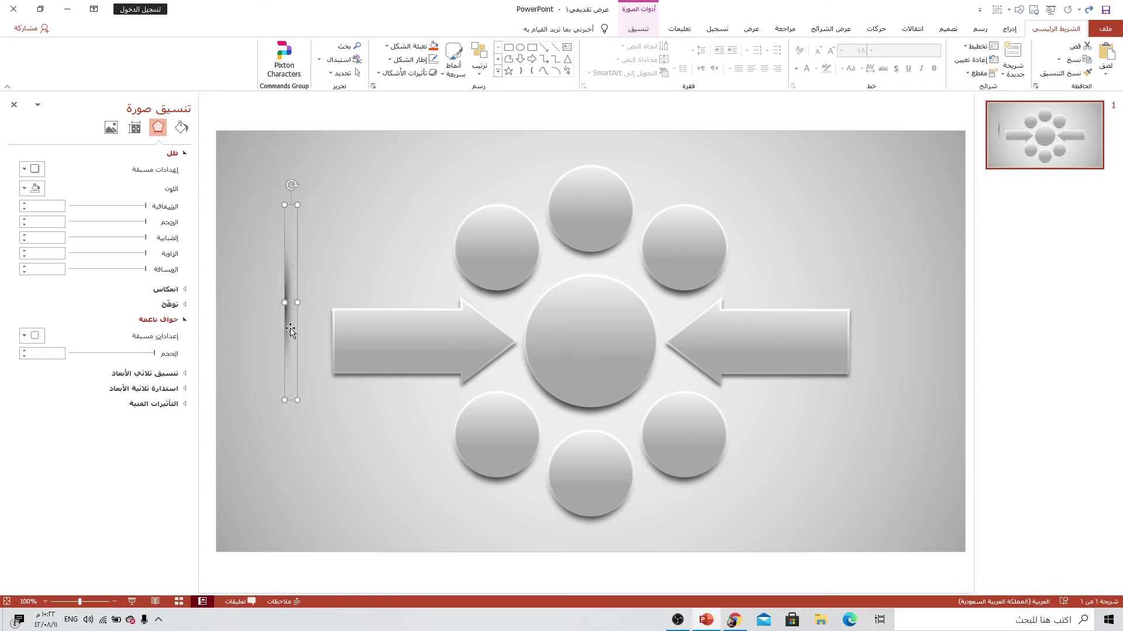
left_click_drag(290, 327, 335, 364)
Step: Stretch the thin shadow beside the left arrow slightly taller
left_click(275, 388)
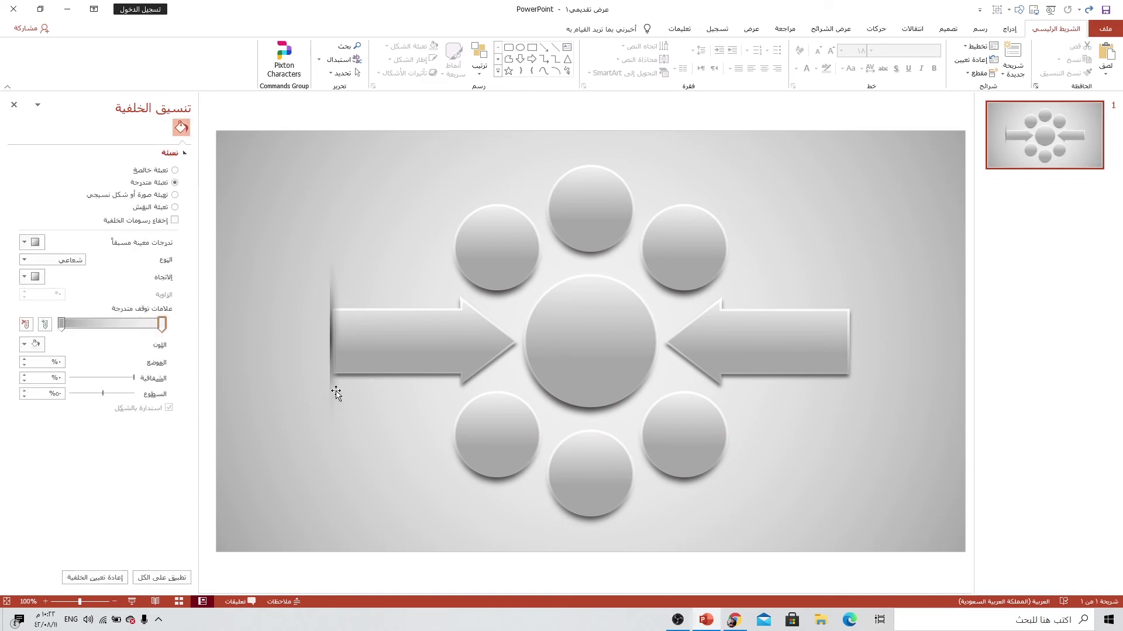
left_click(337, 394)
left_click_drag(331, 435, 331, 459)
left_click(281, 408)
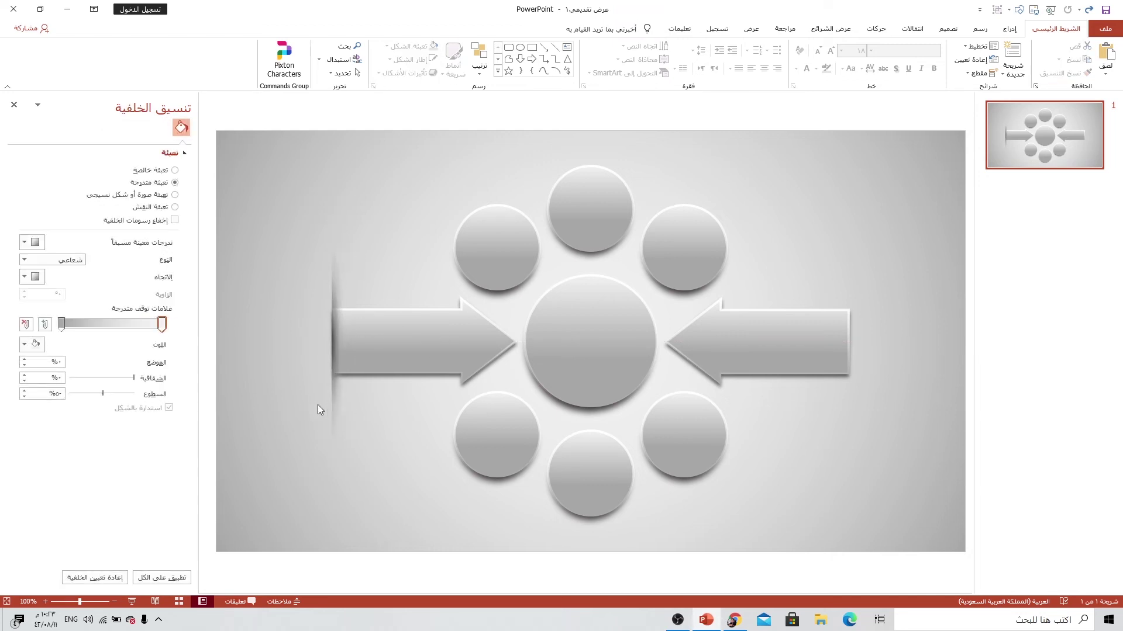
Step: Duplicate the half shadow, flip it horizontally, and place it at the right arrow's outer end
left_click(334, 301)
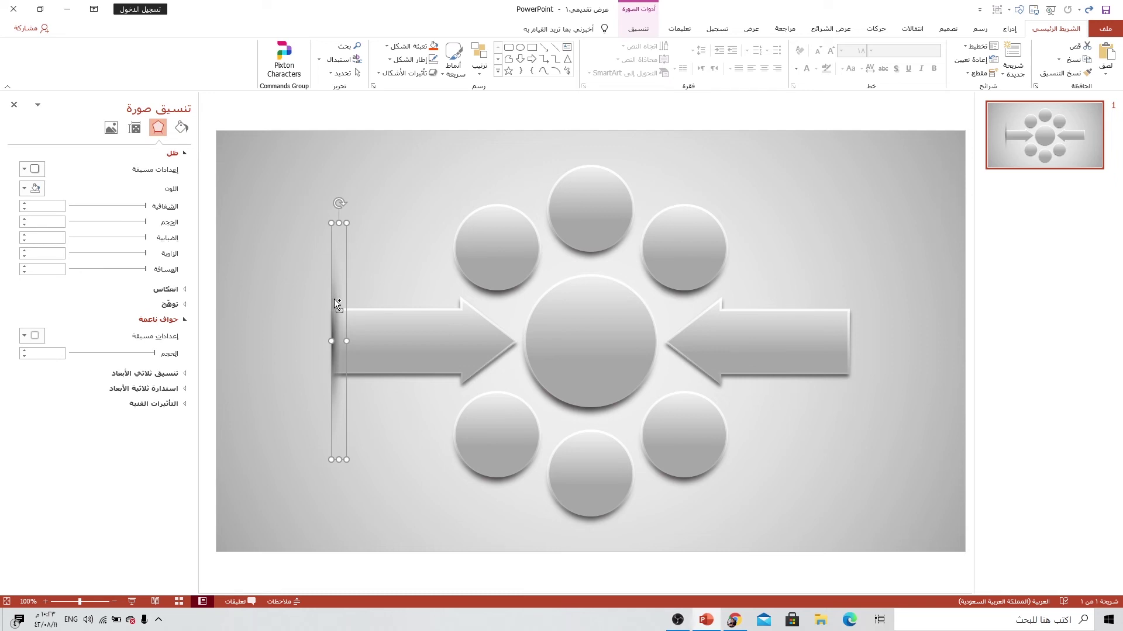
key("ctrl+d")
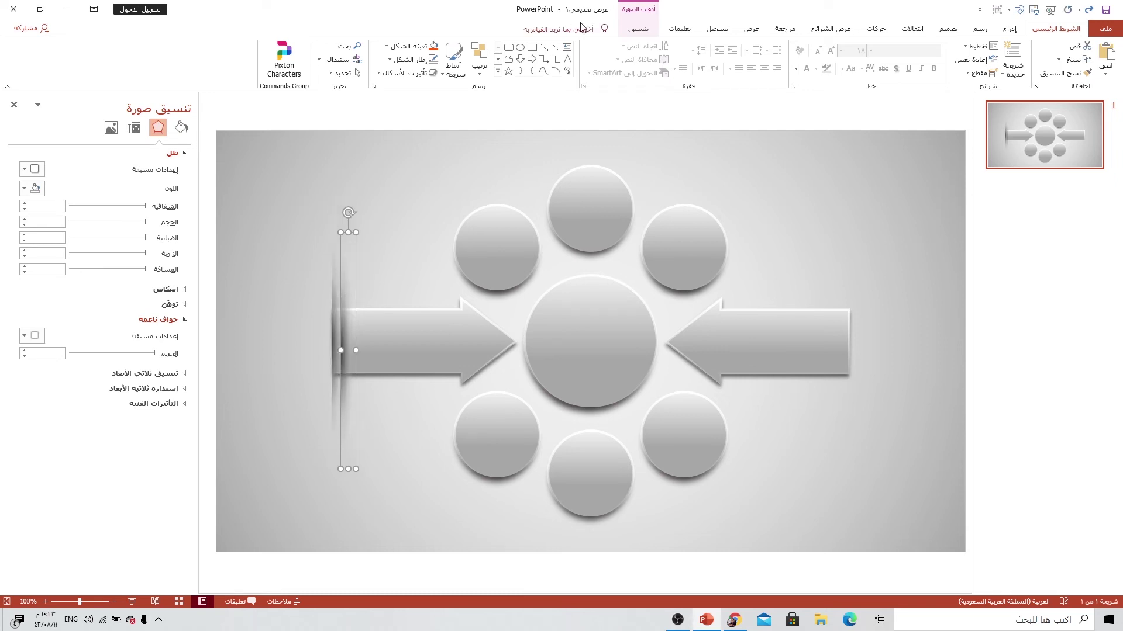
left_click(643, 31)
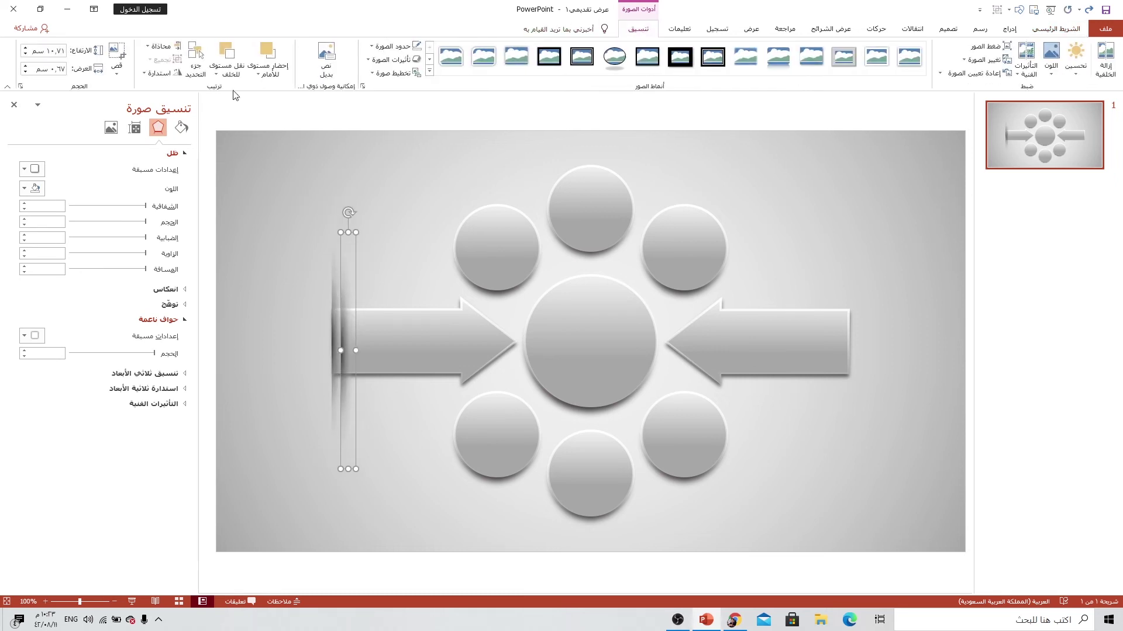
left_click(159, 72)
left_click(131, 130)
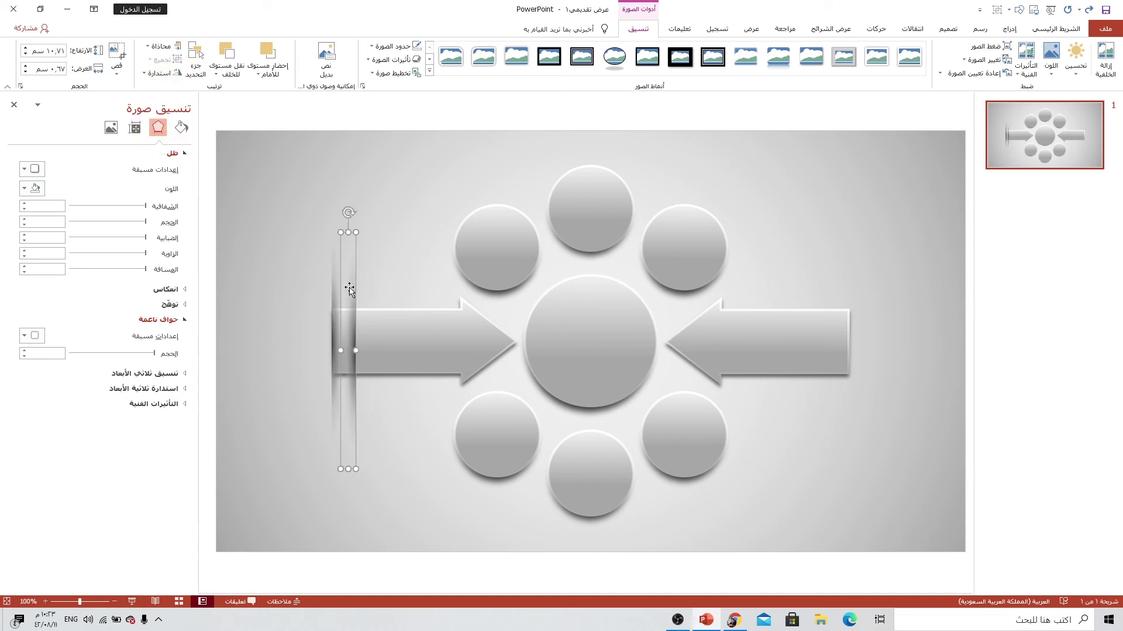
left_click_drag(346, 289, 840, 285)
left_click(866, 320)
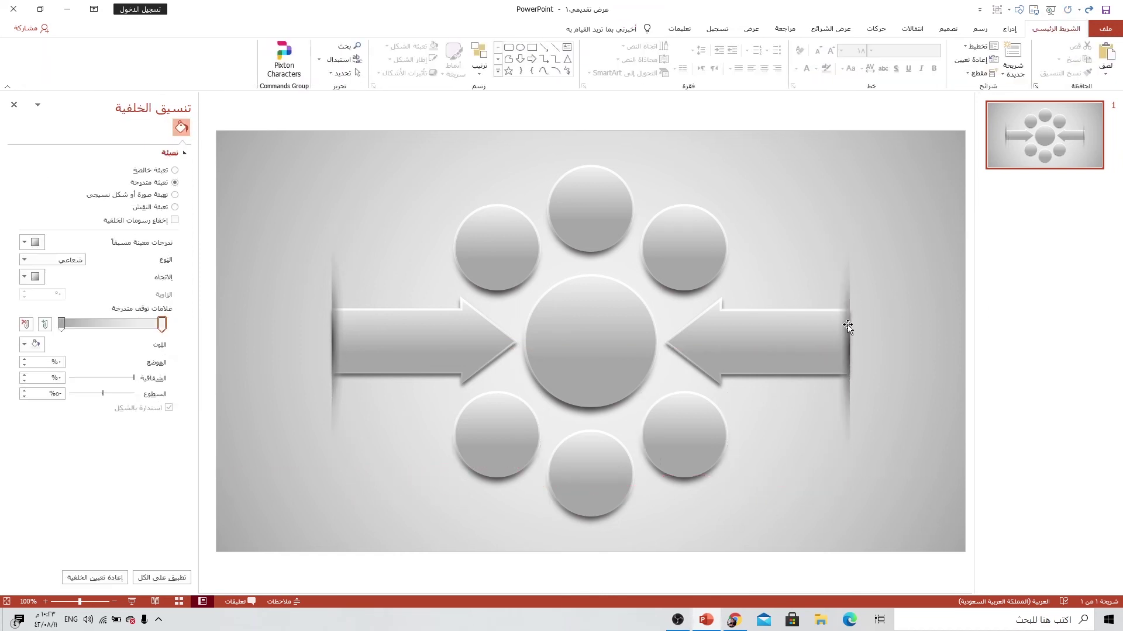
left_click(844, 296)
key("ctrl+Right")
key("ctrl+Right")
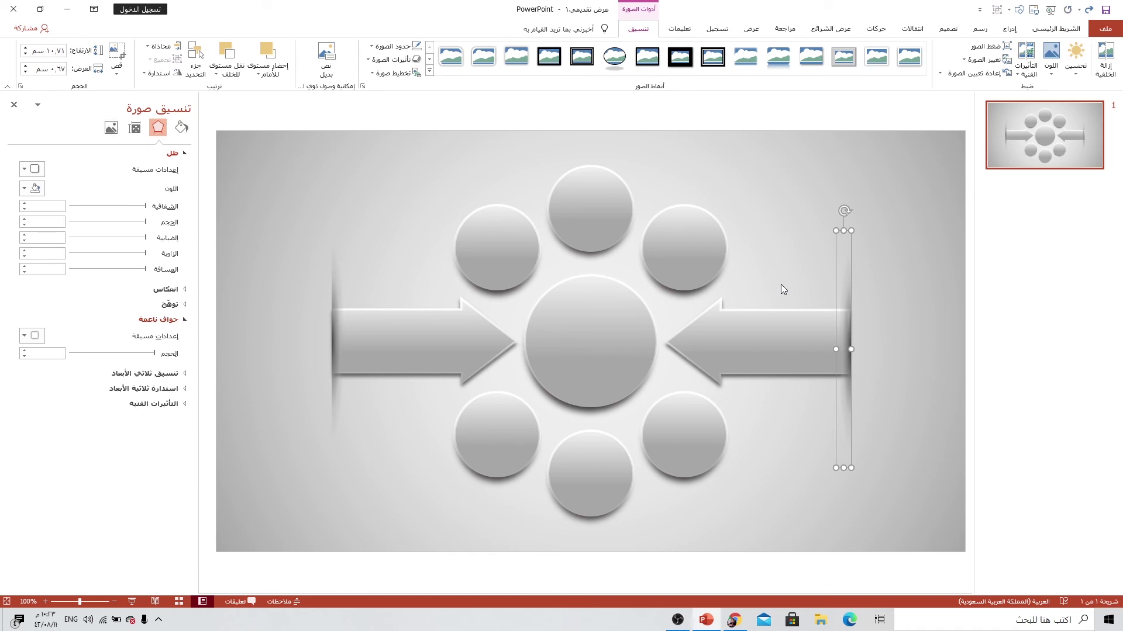
left_click(797, 272)
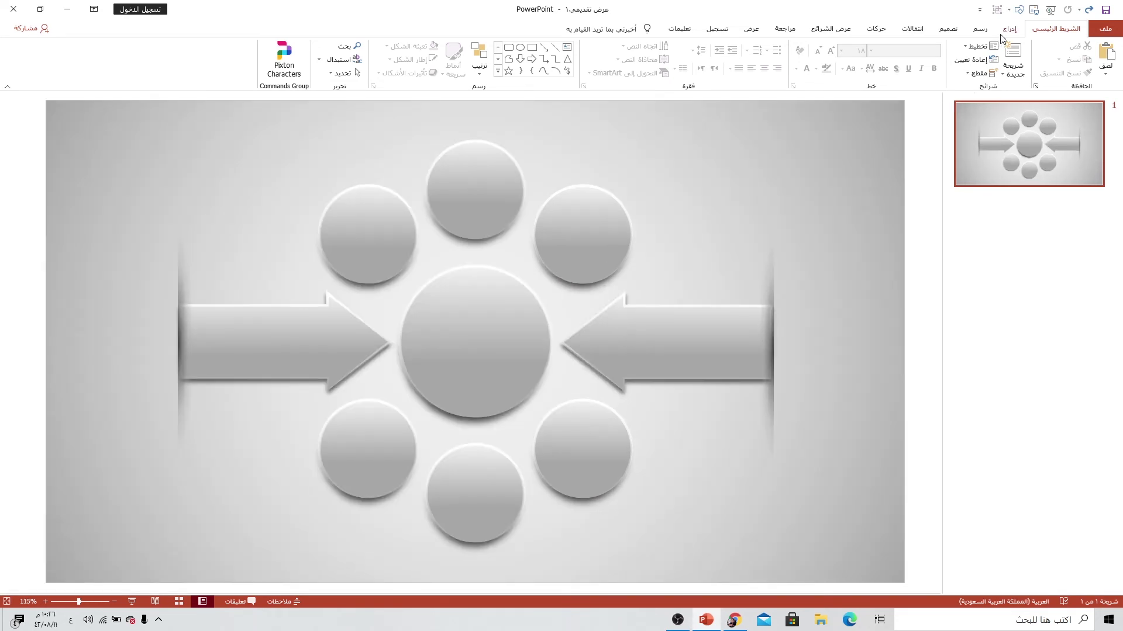
Step: Insert Analytics icons: pie chart, Venn diagram, target with arrow, bar chart, presentation board, crosshair
left_click(1008, 29)
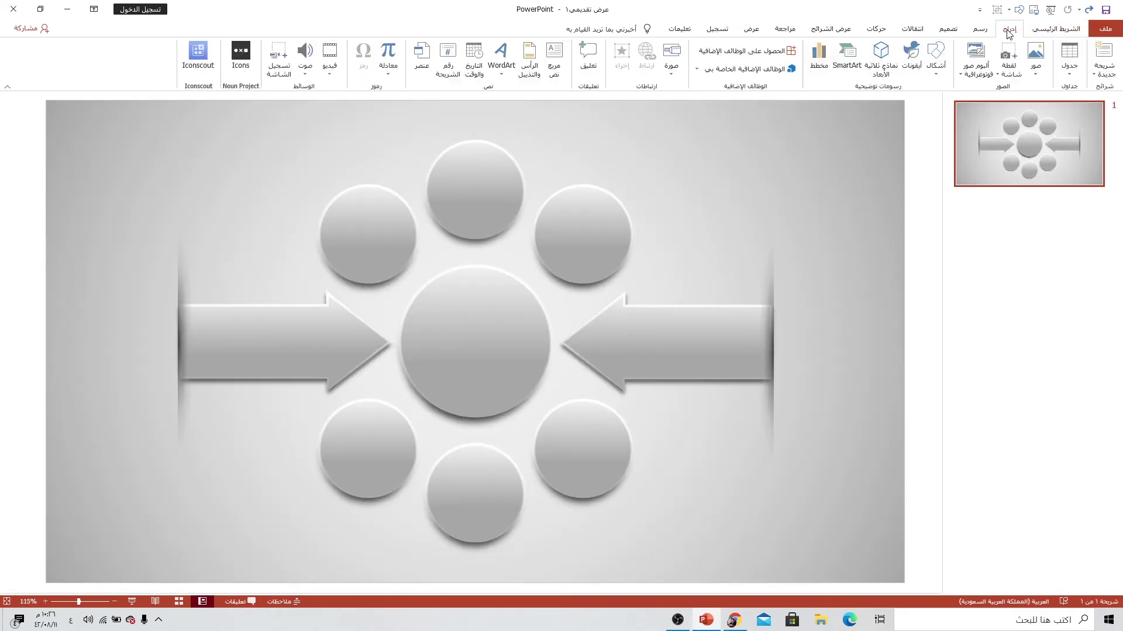
left_click(913, 62)
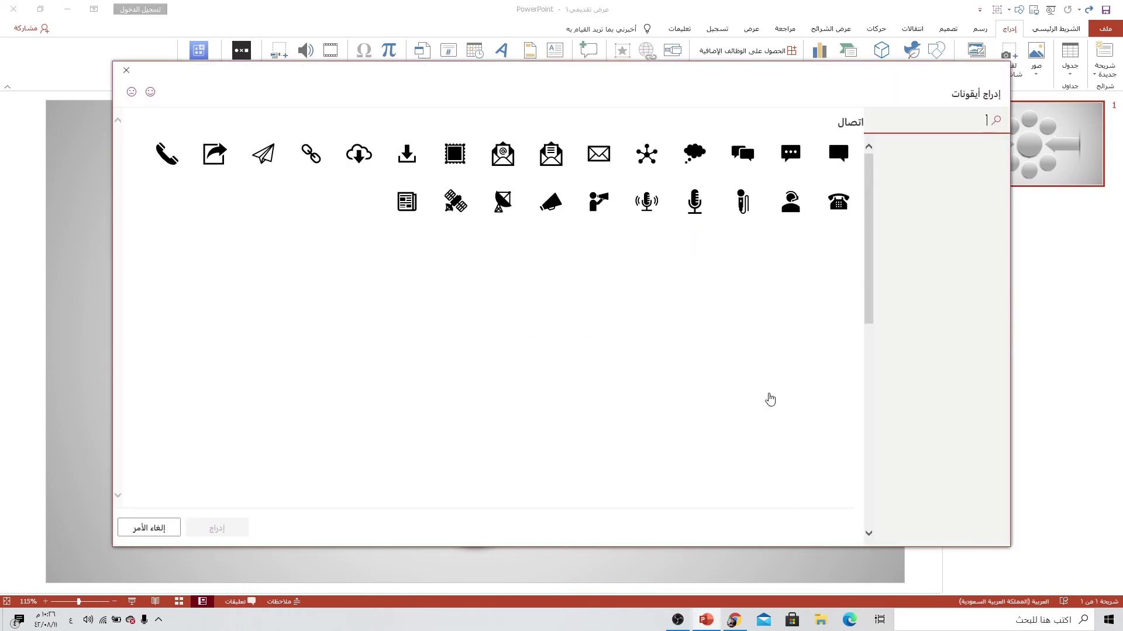
scroll(932, 432, "down", 3)
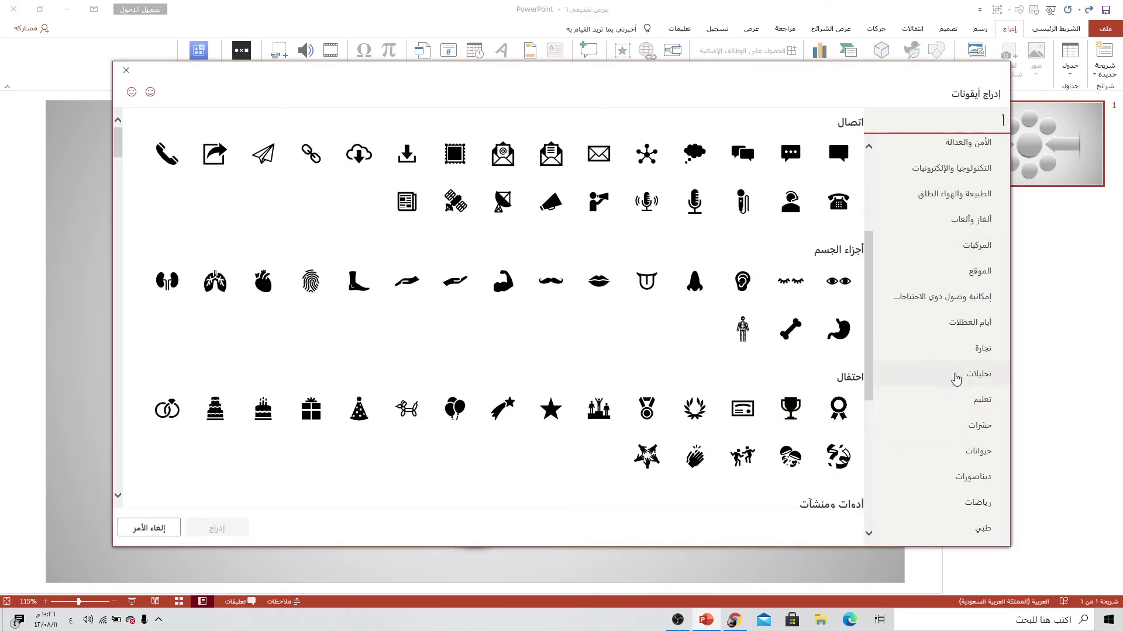
left_click(939, 376)
left_click(838, 198)
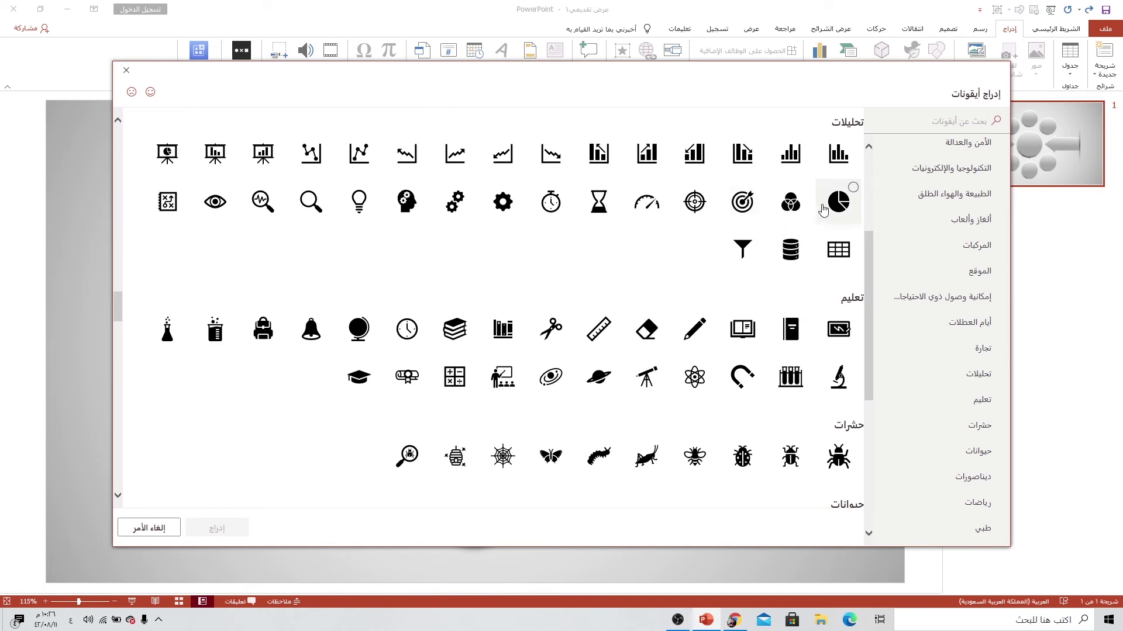
left_click(791, 199)
left_click(742, 199)
left_click(583, 169)
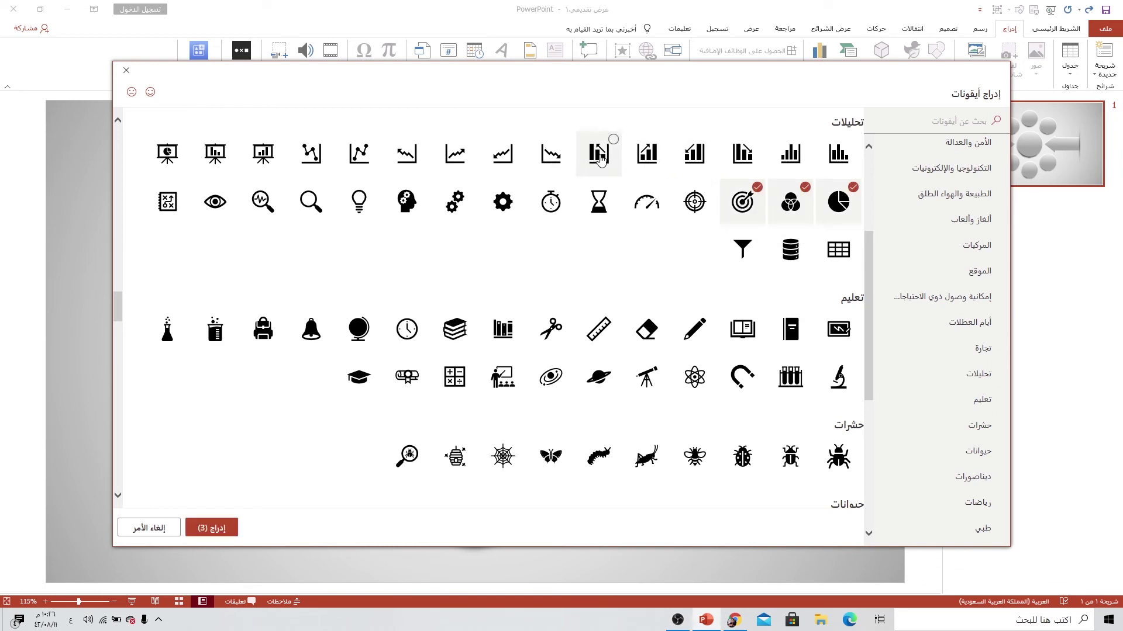
left_click(272, 162)
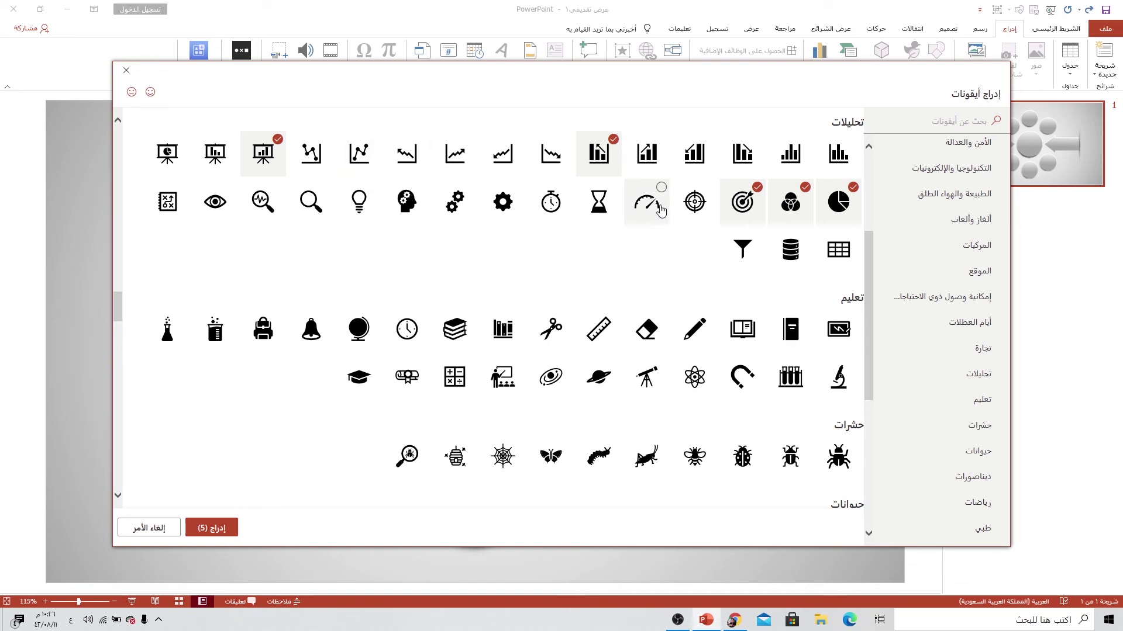
left_click(695, 202)
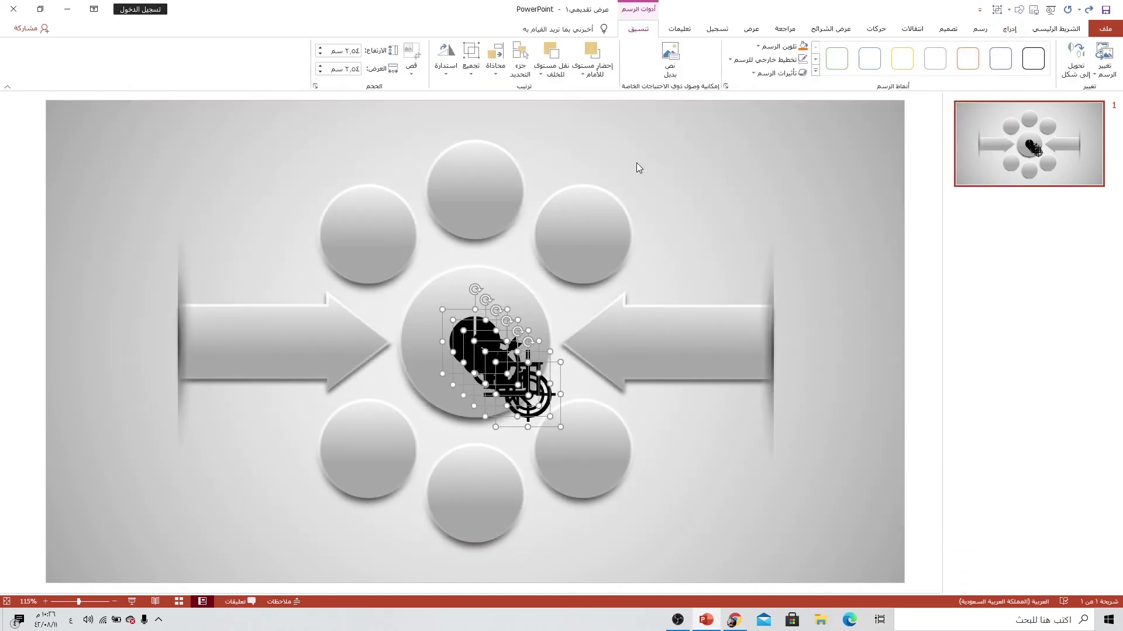
Step: Fill the selected icons with a custom magenta colour
left_click(775, 46)
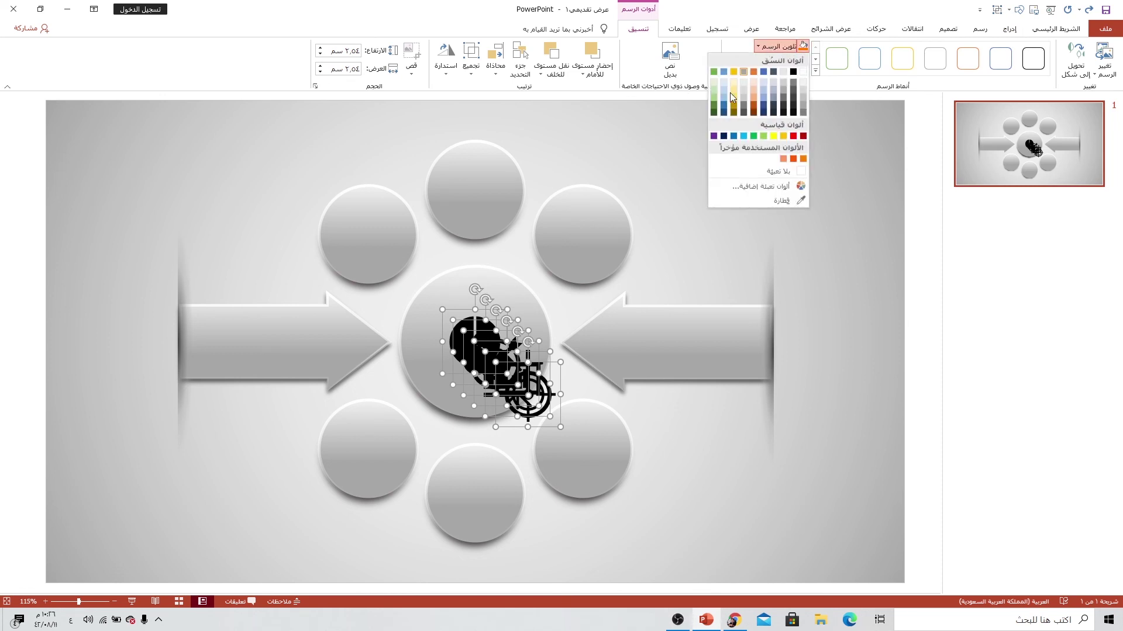
left_click(777, 187)
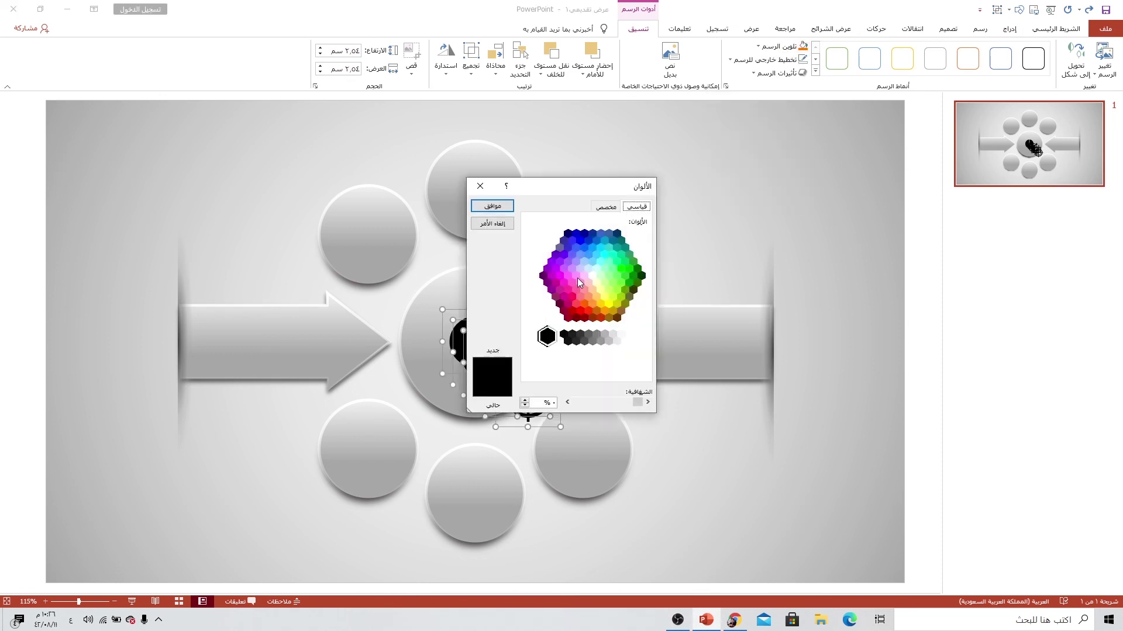
left_click(606, 207)
key("Return")
Step: Place the crosshair, presentation board, target and Venn icons onto their own outer circles
left_click_drag(494, 409, 594, 232)
left_click(681, 289)
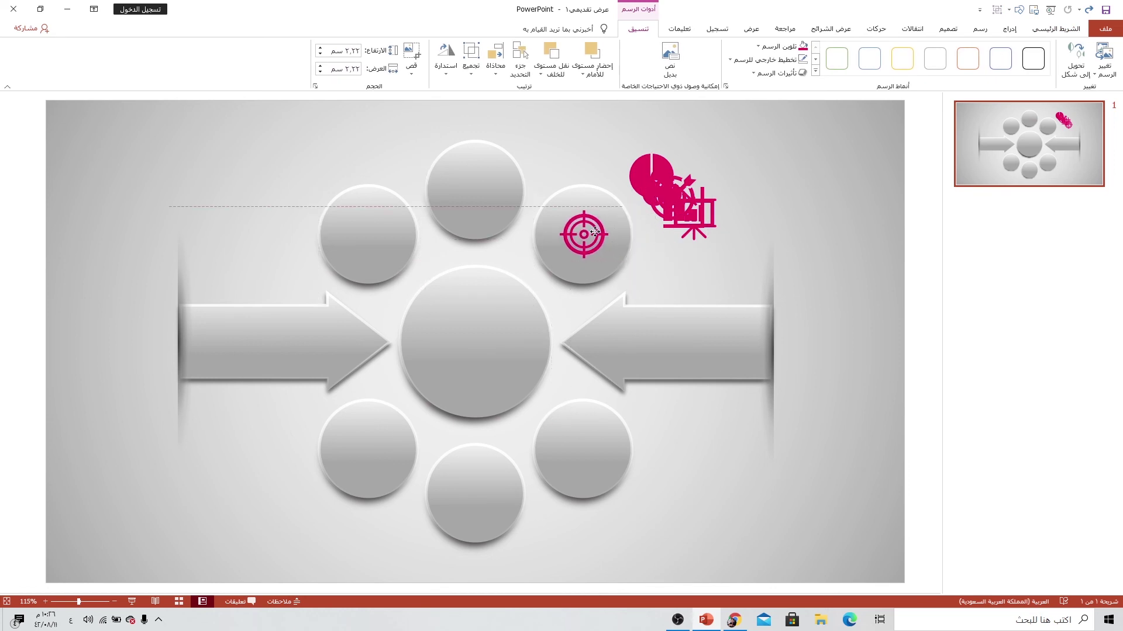
left_click_drag(678, 210, 462, 193)
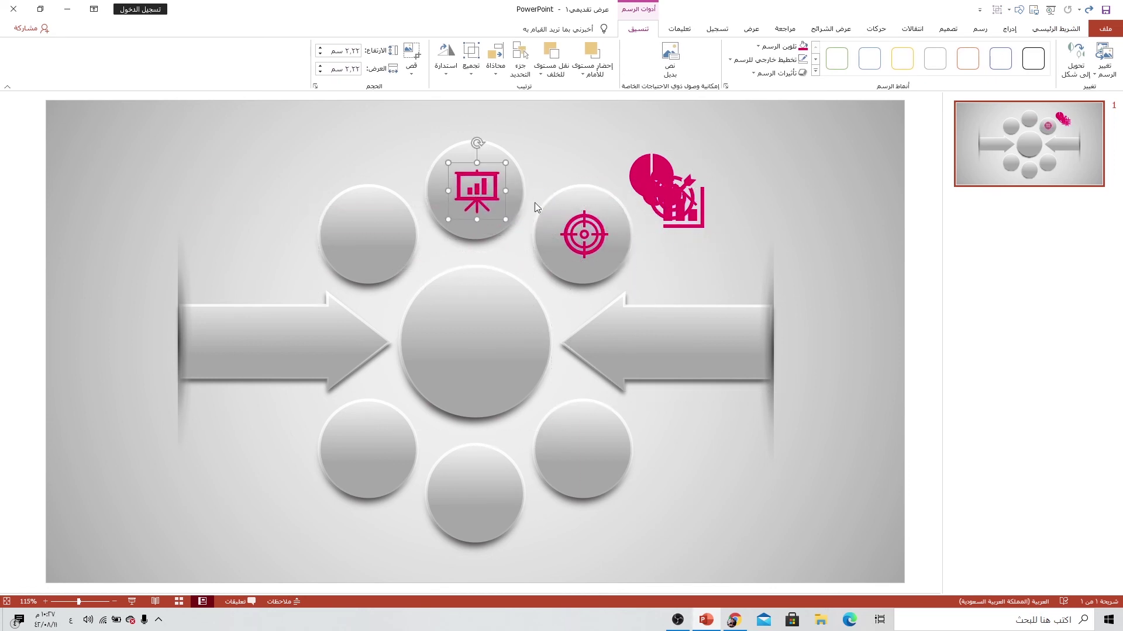
left_click_drag(679, 208, 363, 227)
left_click(650, 192)
left_click_drag(650, 191, 350, 434)
left_click_drag(660, 194, 594, 449)
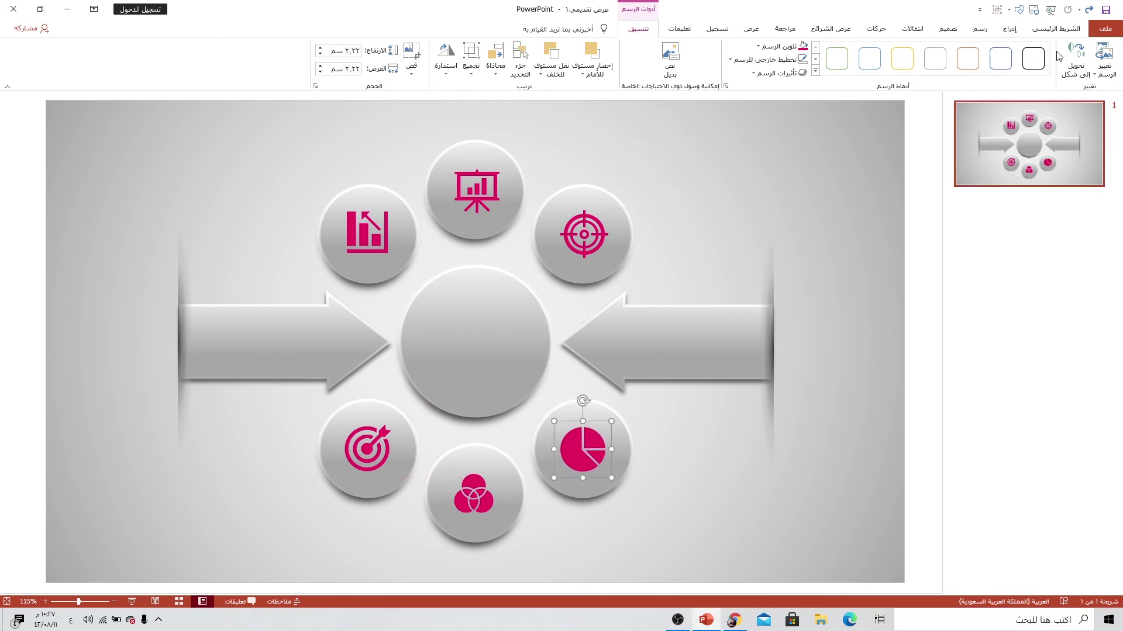
left_click(1009, 28)
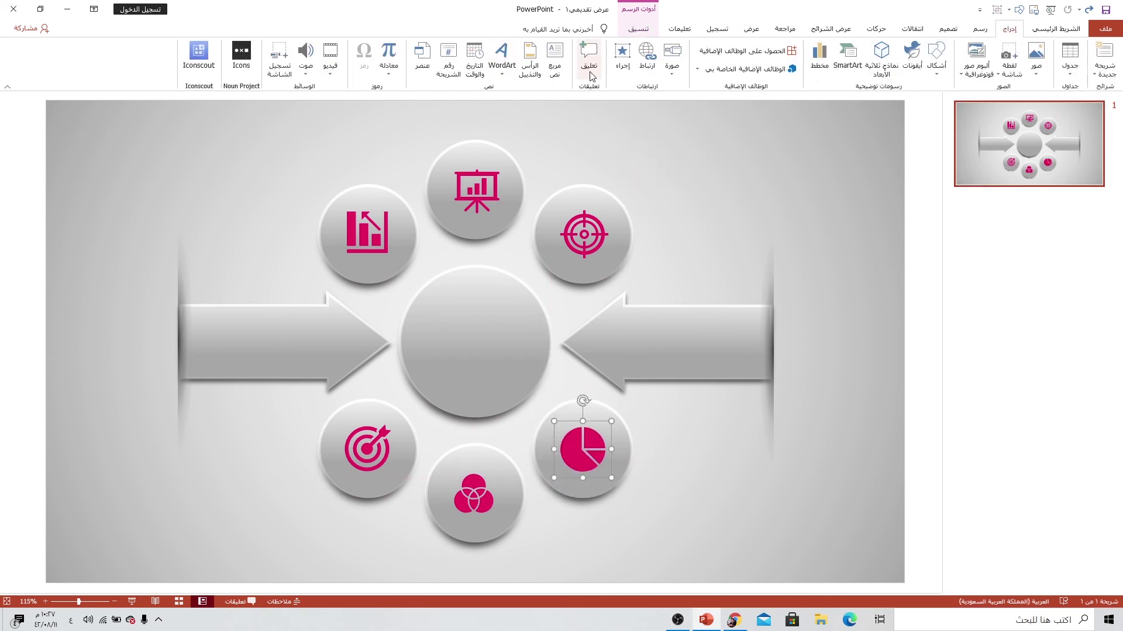
Step: Paste 'Add The Title Here' into a new text box on the centre circle and colour it pink
left_click(554, 59)
left_click_drag(792, 164, 701, 228)
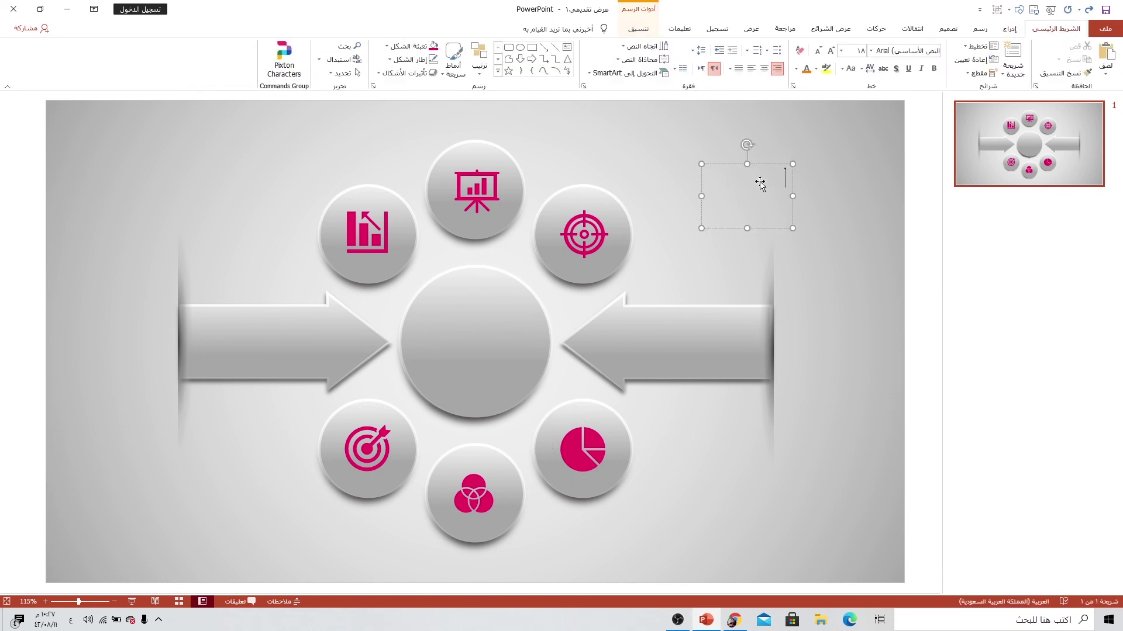
type("Add the title here")
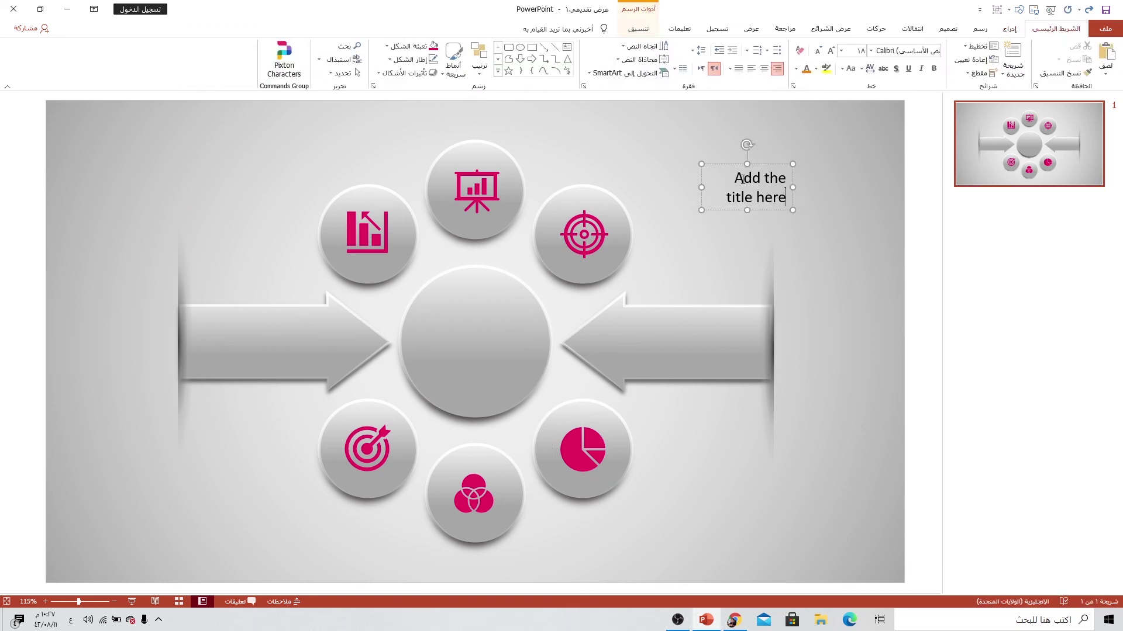
left_click_drag(736, 172, 423, 333)
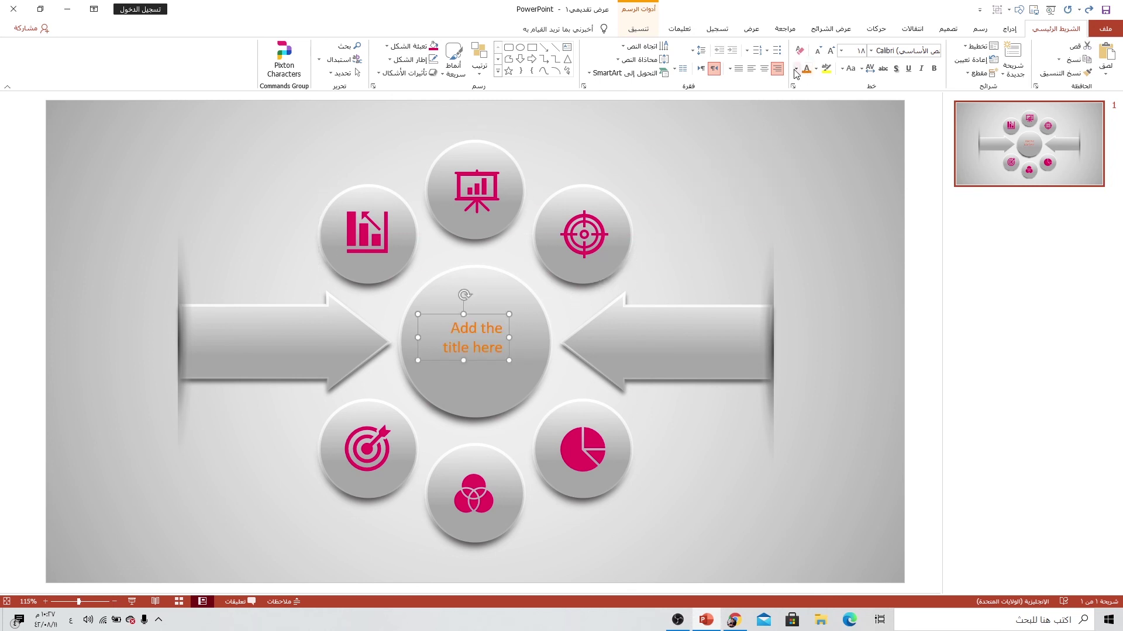
left_click(796, 68)
left_click(796, 182)
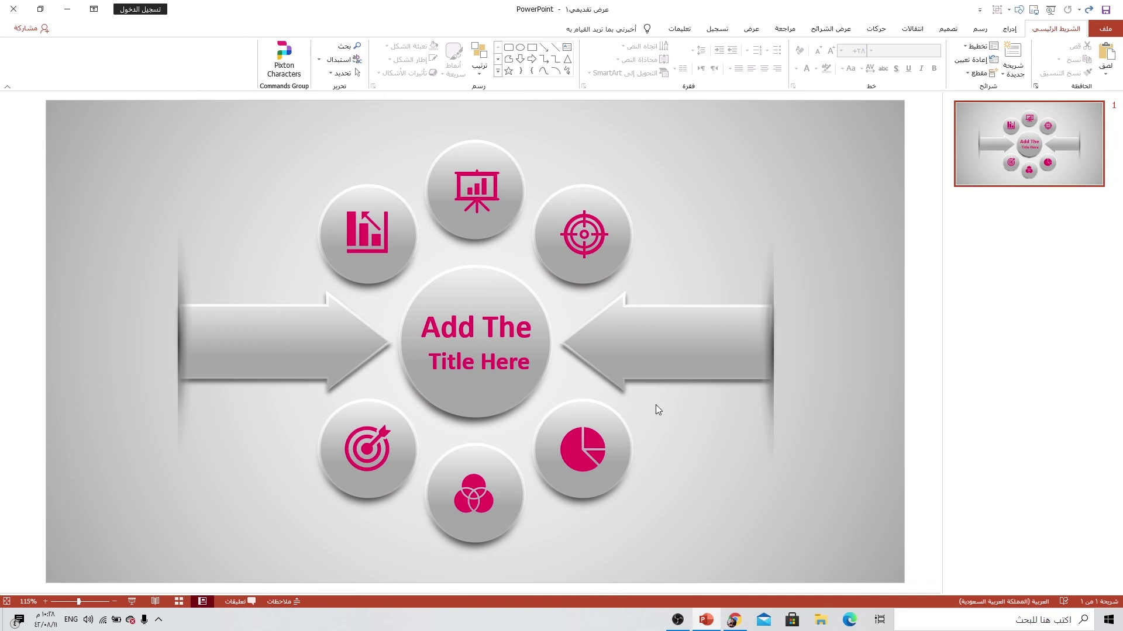
left_click(1009, 29)
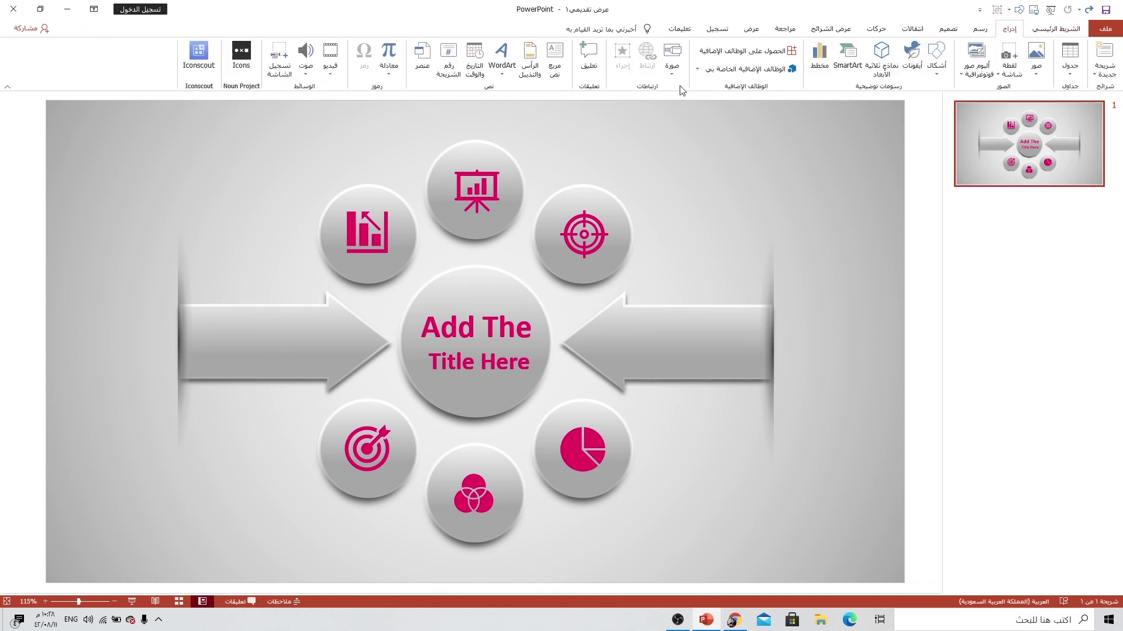
Step: Group the right arrow's PARAGRAPH TITLE heading and body text, then copy the group onto the left arrow
left_click(555, 63)
left_click_drag(765, 136, 666, 228)
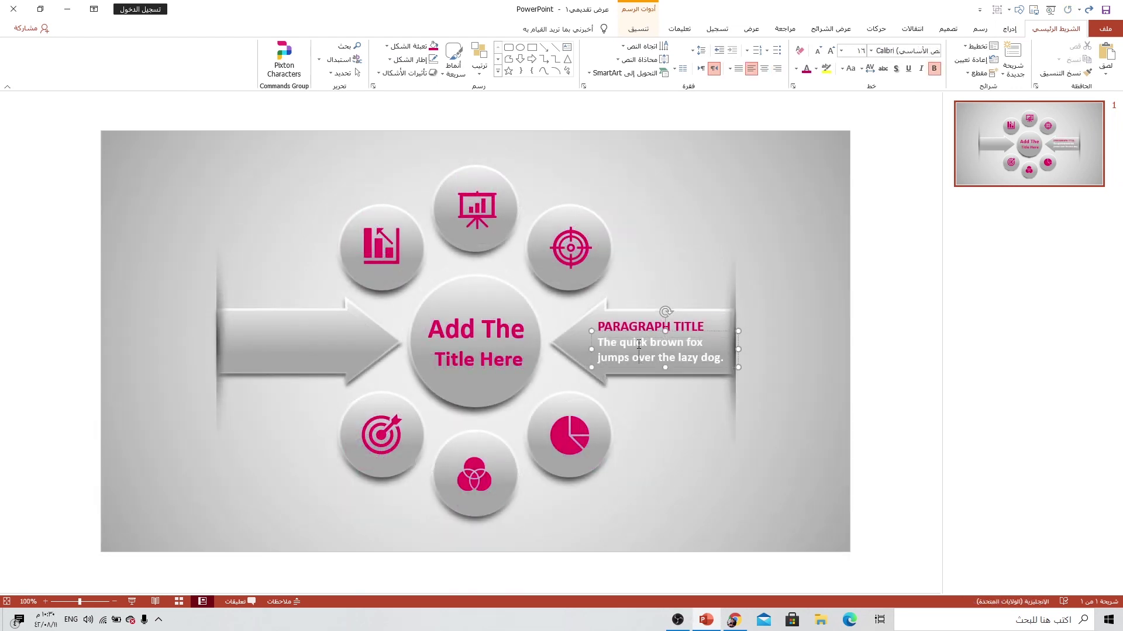
left_click(637, 325)
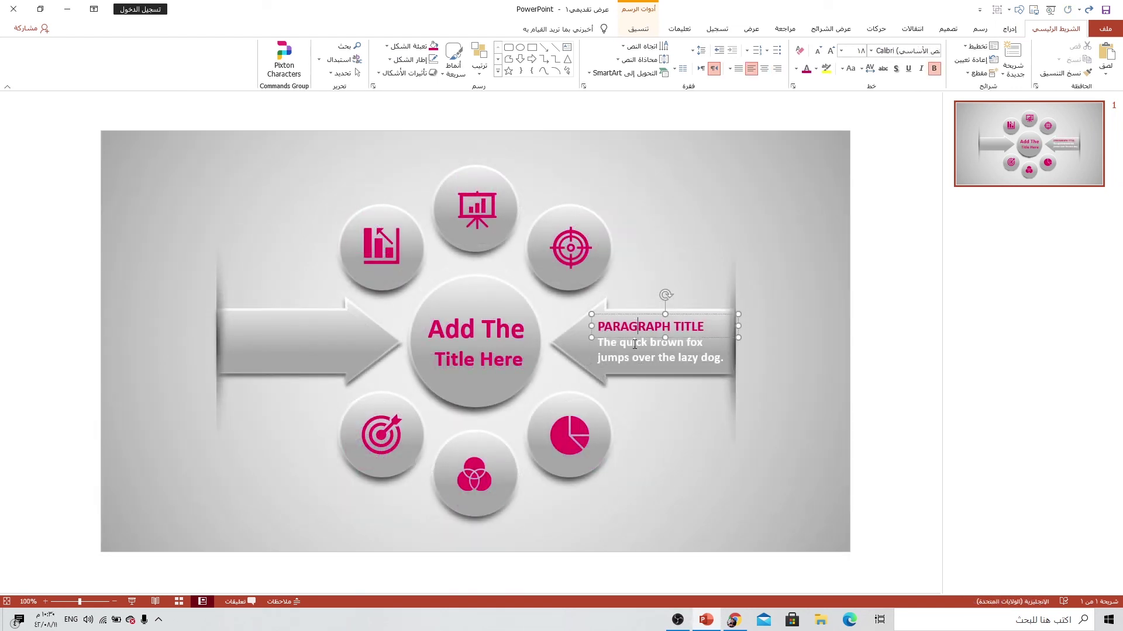
left_click(635, 348)
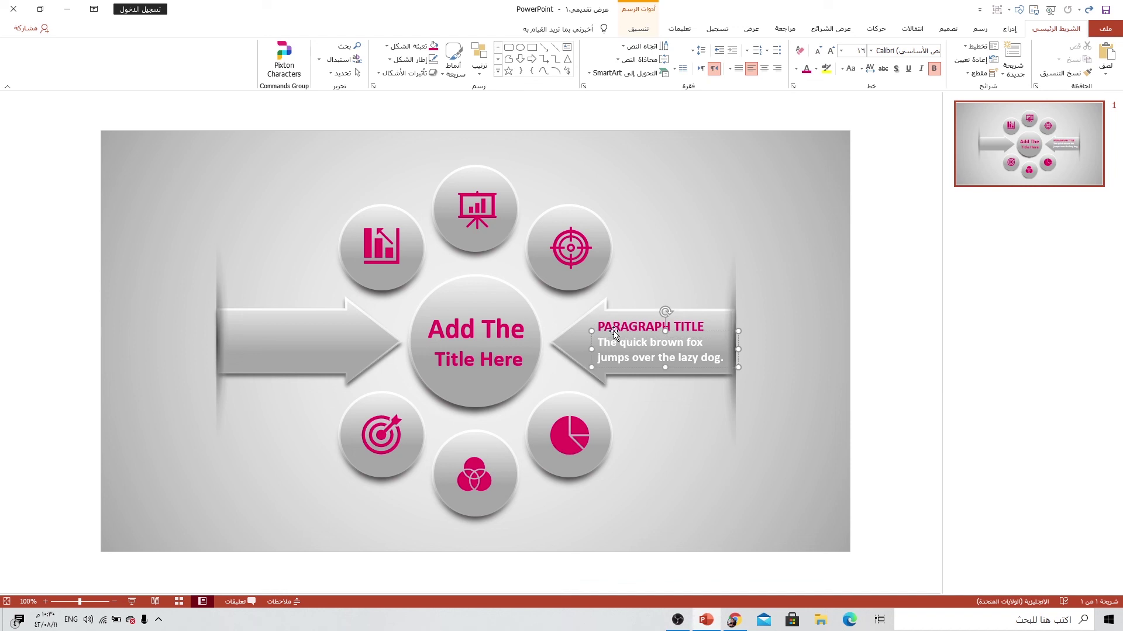
left_click(626, 324, "shift")
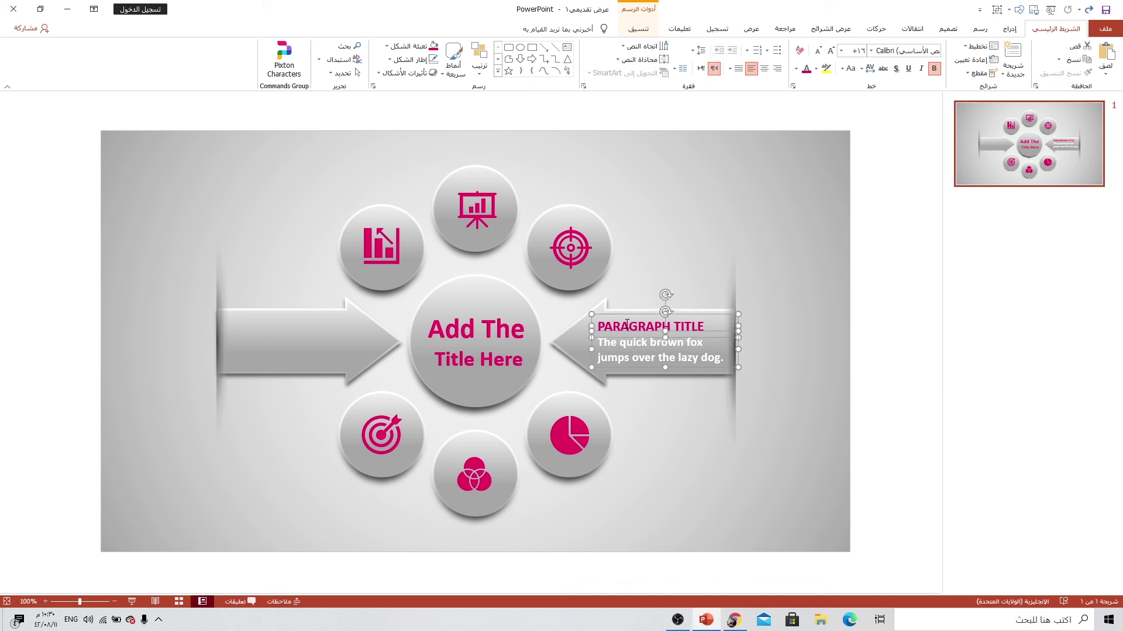
key("ctrl+g")
left_click_drag(626, 325, 357, 308)
left_click(734, 485)
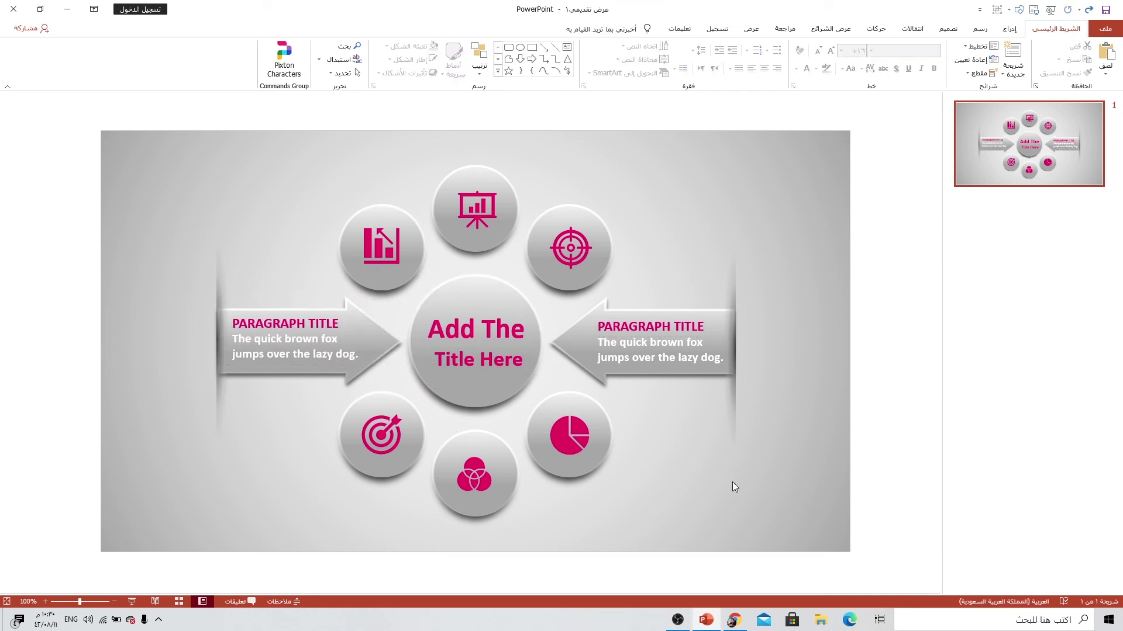
Step: Start the full-screen slide show from the status bar's Slide Show button
left_click(132, 601)
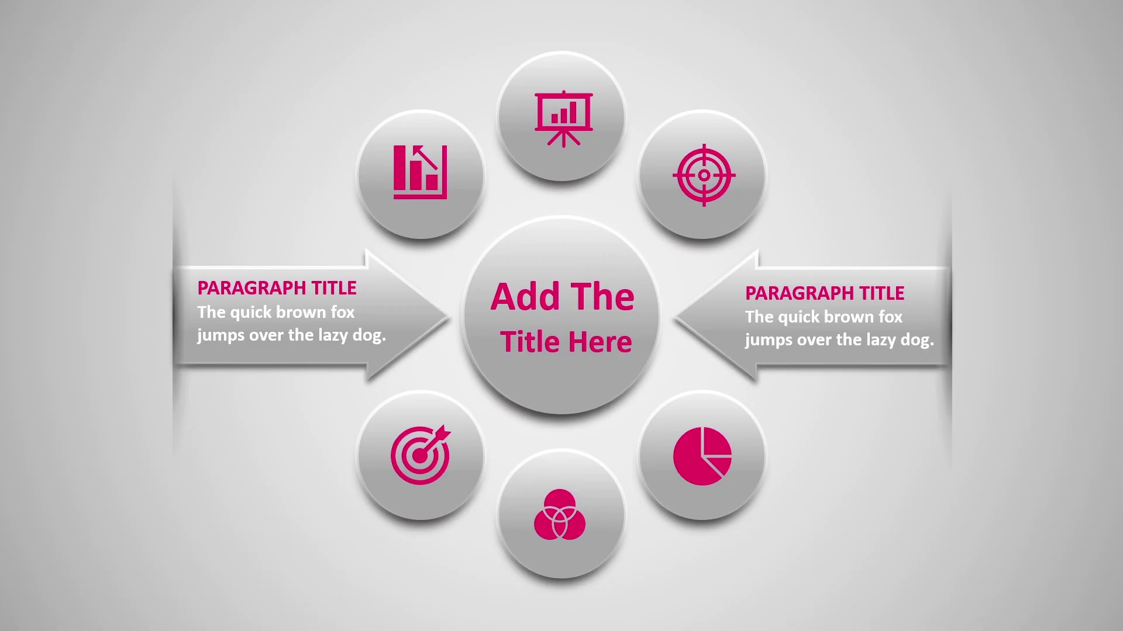